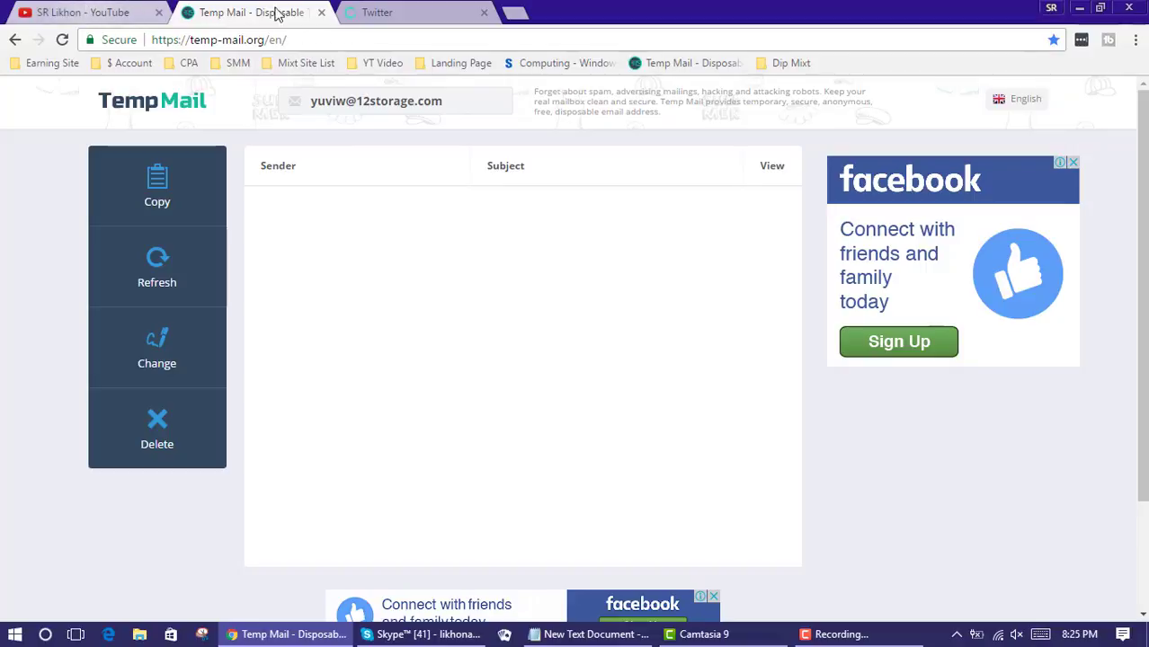
Log out of the current Twitter account from the avatar menu, then return to the Temp Mail inbox
{"action": "left_click", "coordinate": [406, 11]}
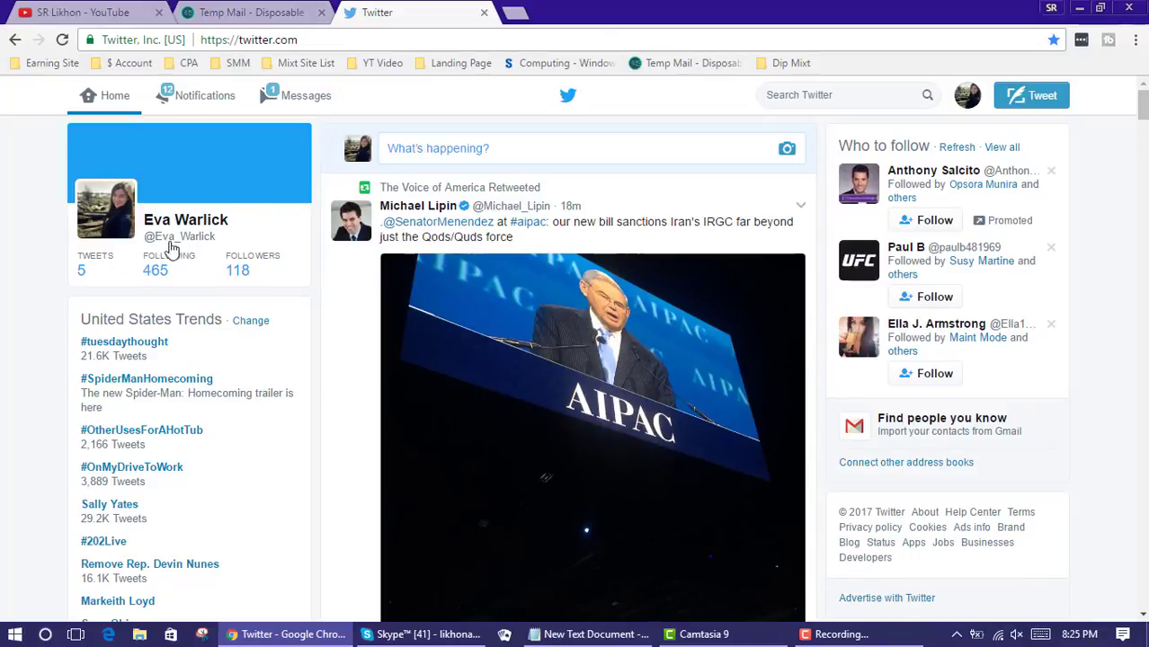
{"action": "left_click", "coordinate": [969, 97]}
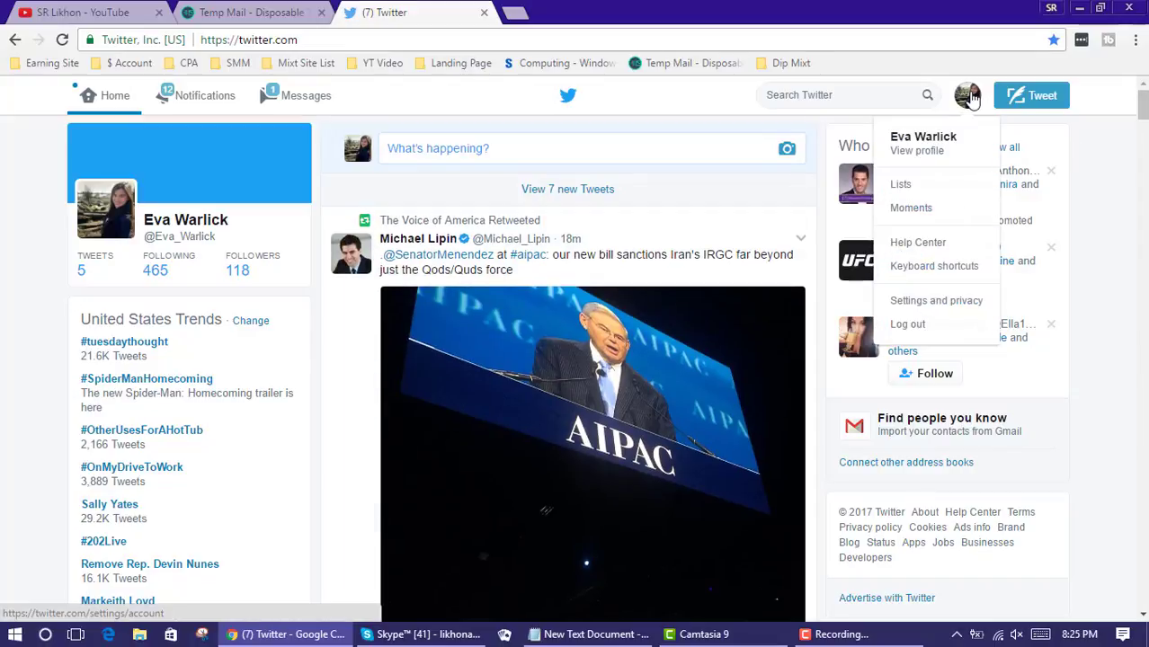
{"action": "left_click", "coordinate": [919, 326]}
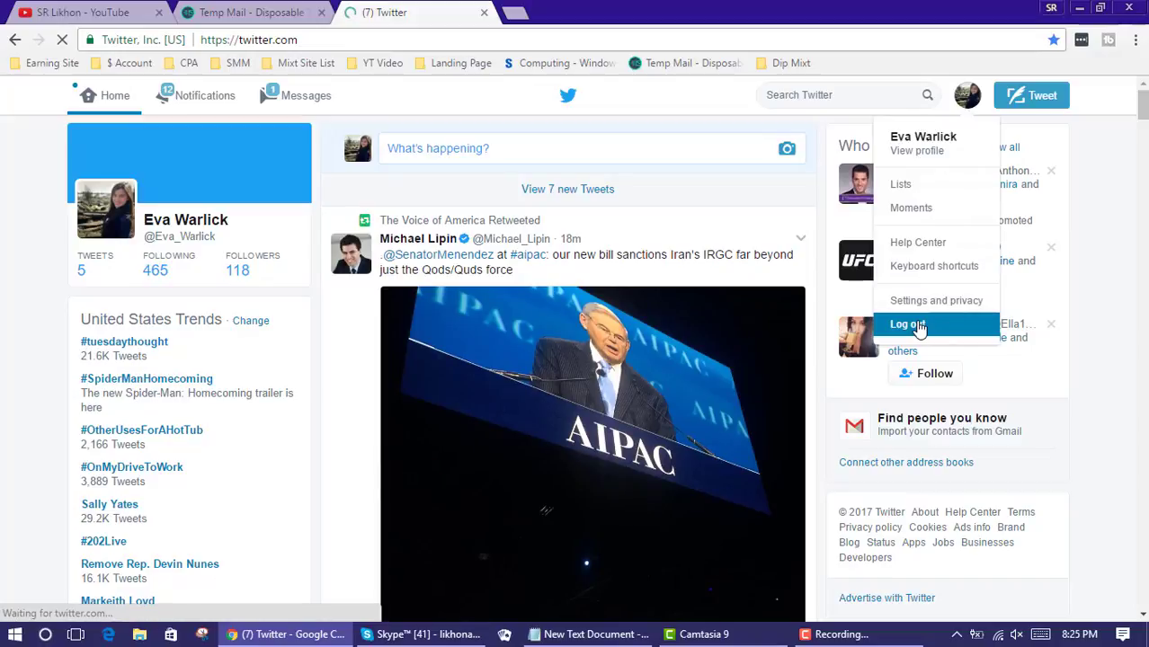
{"action": "left_click", "coordinate": [250, 14]}
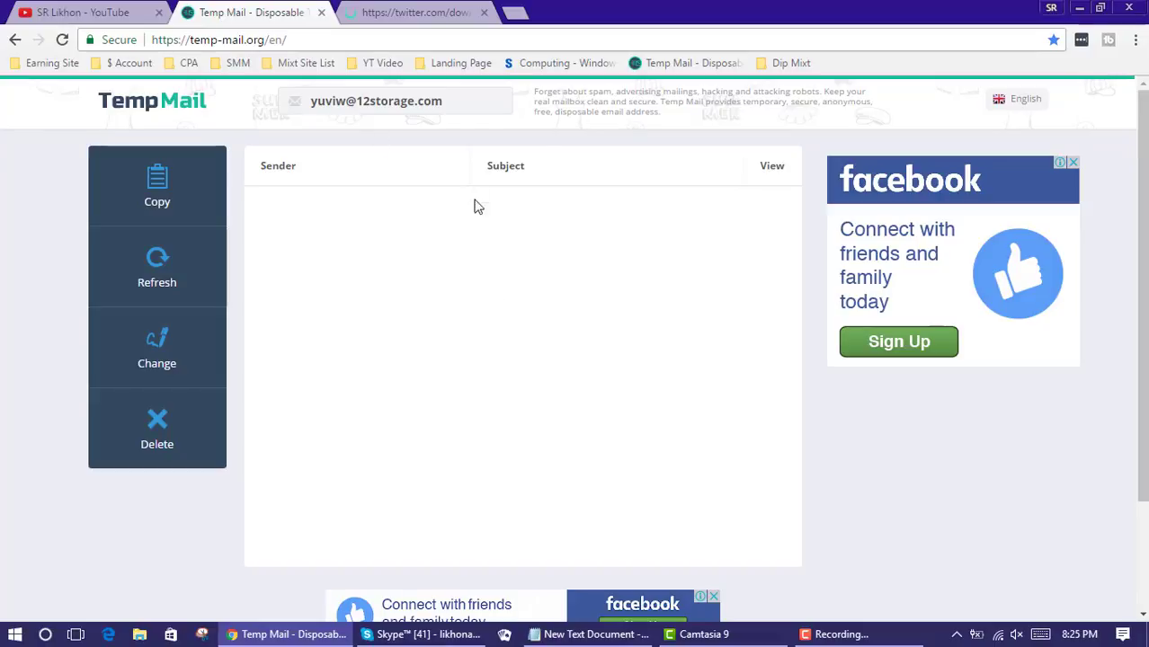
Load Fake Name Generator in a new tab using the link saved in Notepad
{"action": "left_click", "coordinate": [514, 12]}
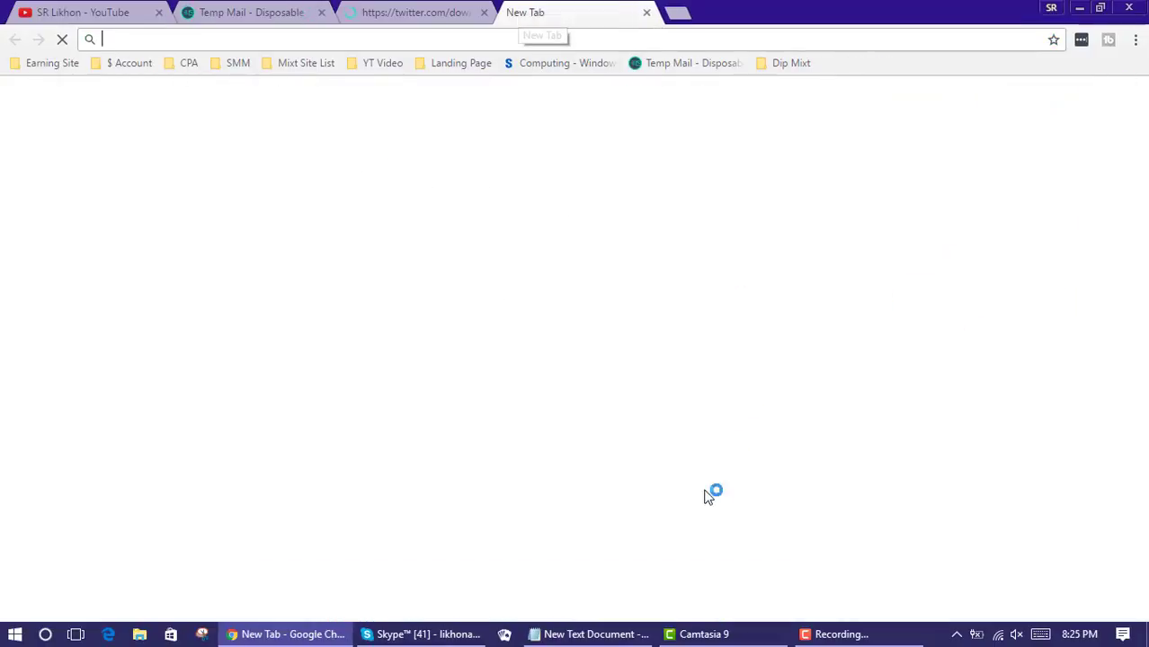
{"action": "left_click", "coordinate": [604, 634]}
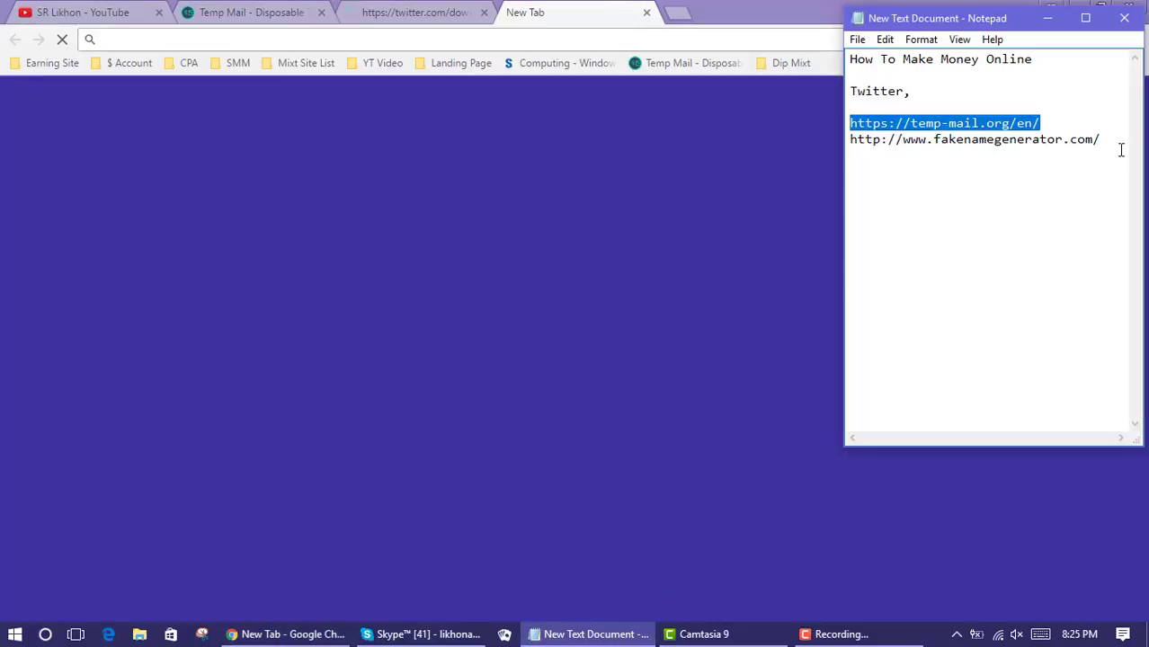
{"action": "left_click_drag", "start_coordinate": [1107, 142], "coordinate": [843, 144]}
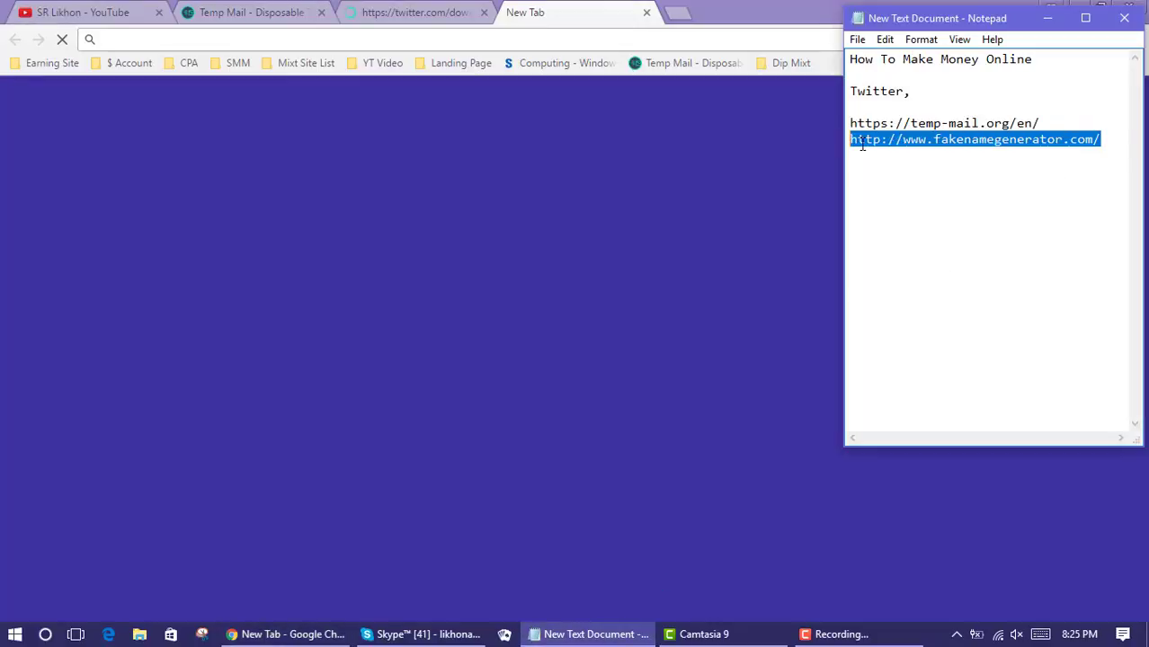
{"action": "right_click", "coordinate": [861, 144]}
{"action": "left_click", "coordinate": [892, 196]}
{"action": "left_click", "coordinate": [615, 42]}
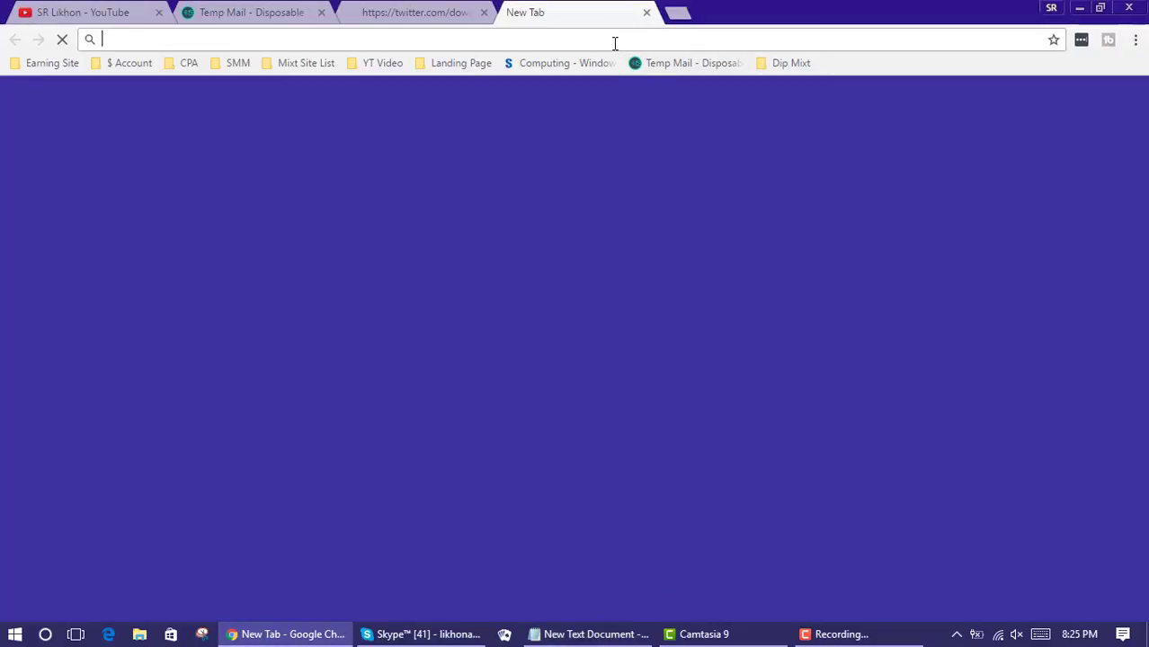
{"action": "right_click", "coordinate": [615, 42]}
{"action": "left_click", "coordinate": [659, 145]}
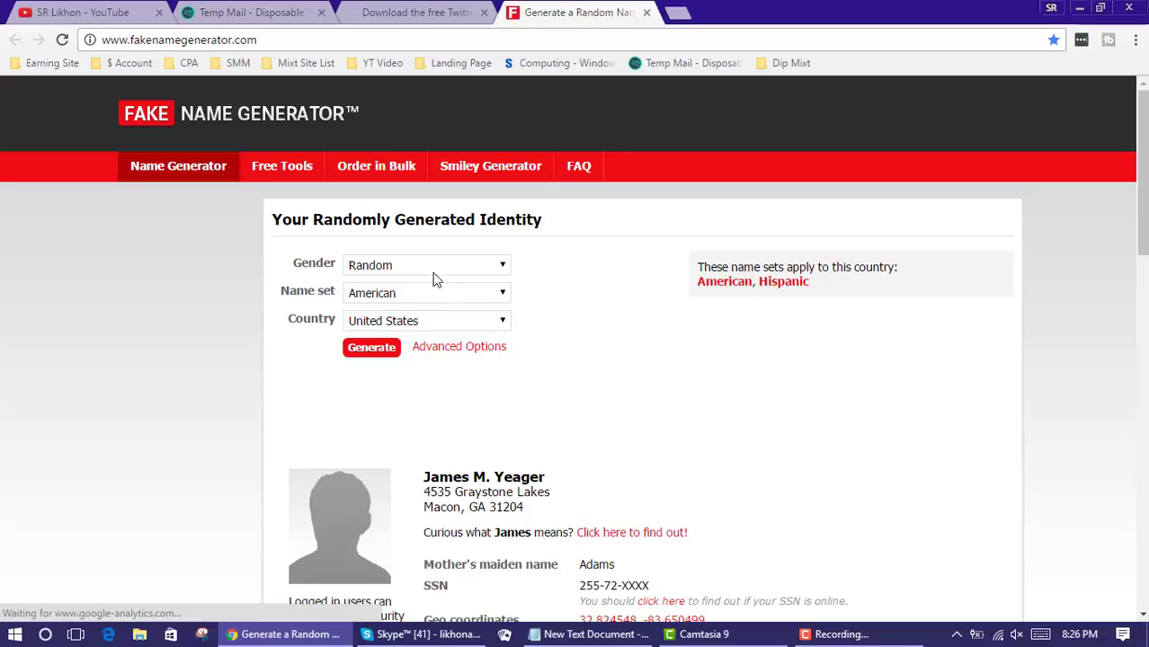
Set Gender to Female, generate a new identity, and go back to Twitter
{"action": "left_click", "coordinate": [502, 275]}
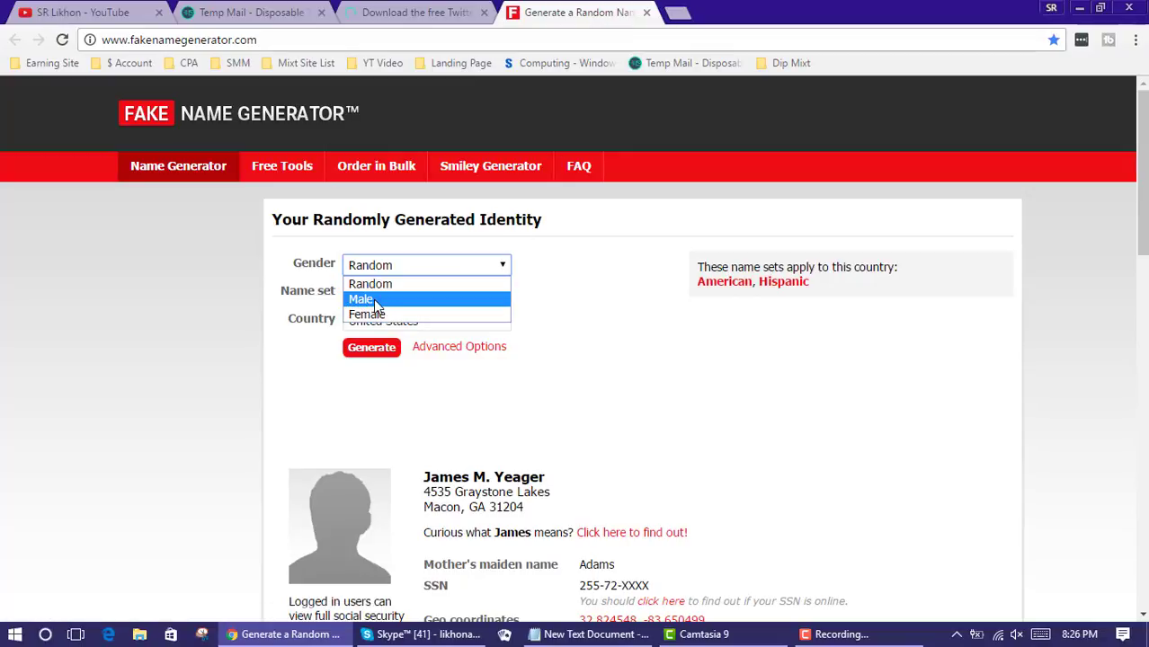
{"action": "left_click", "coordinate": [380, 315]}
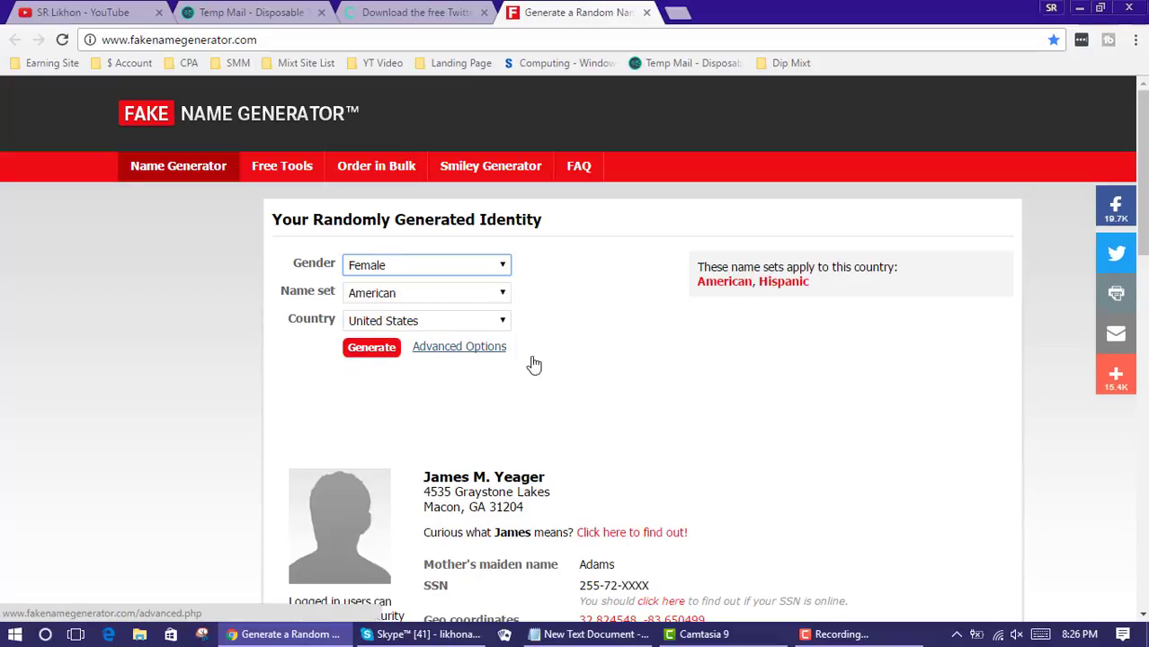
{"action": "left_click", "coordinate": [369, 355]}
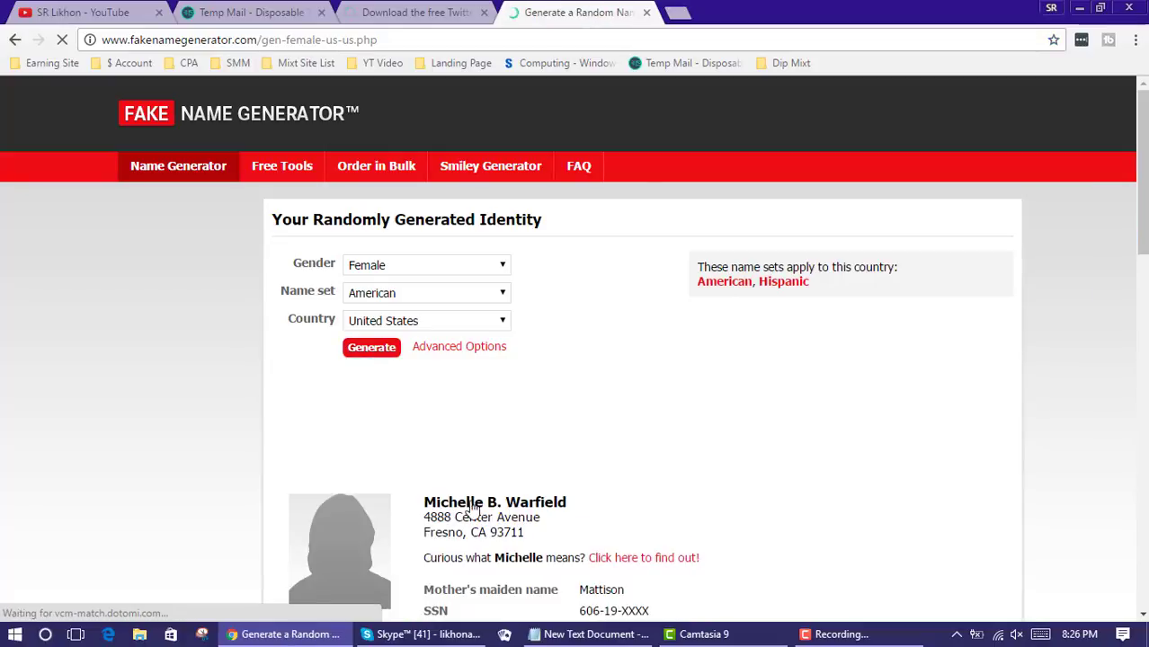
{"action": "left_click", "coordinate": [400, 15]}
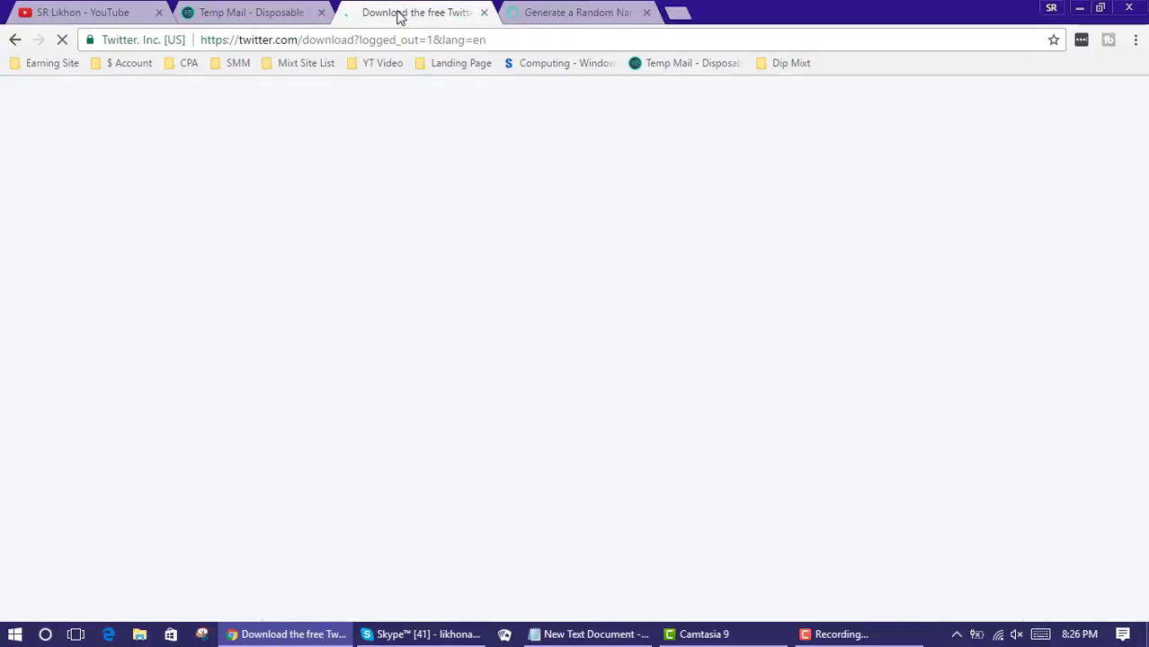
Return to the Twitter page and go from Log in to the Sign up form
{"action": "left_click", "coordinate": [279, 14]}
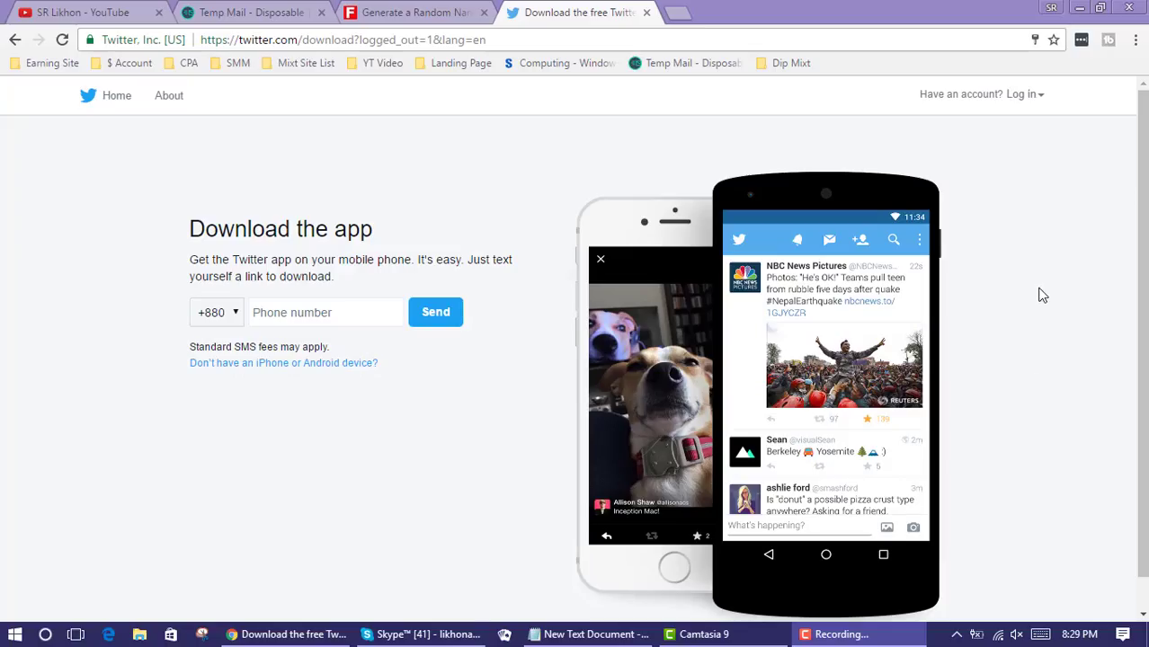
{"action": "left_click", "coordinate": [231, 20]}
{"action": "left_click", "coordinate": [404, 14]}
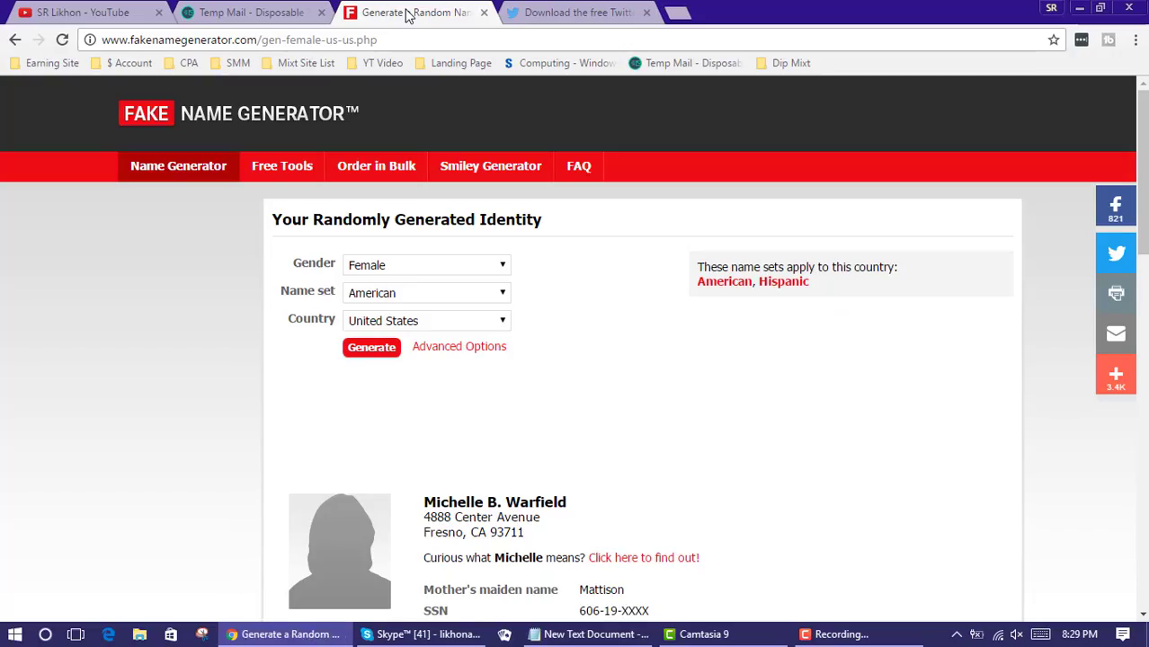
{"action": "left_click", "coordinate": [577, 13]}
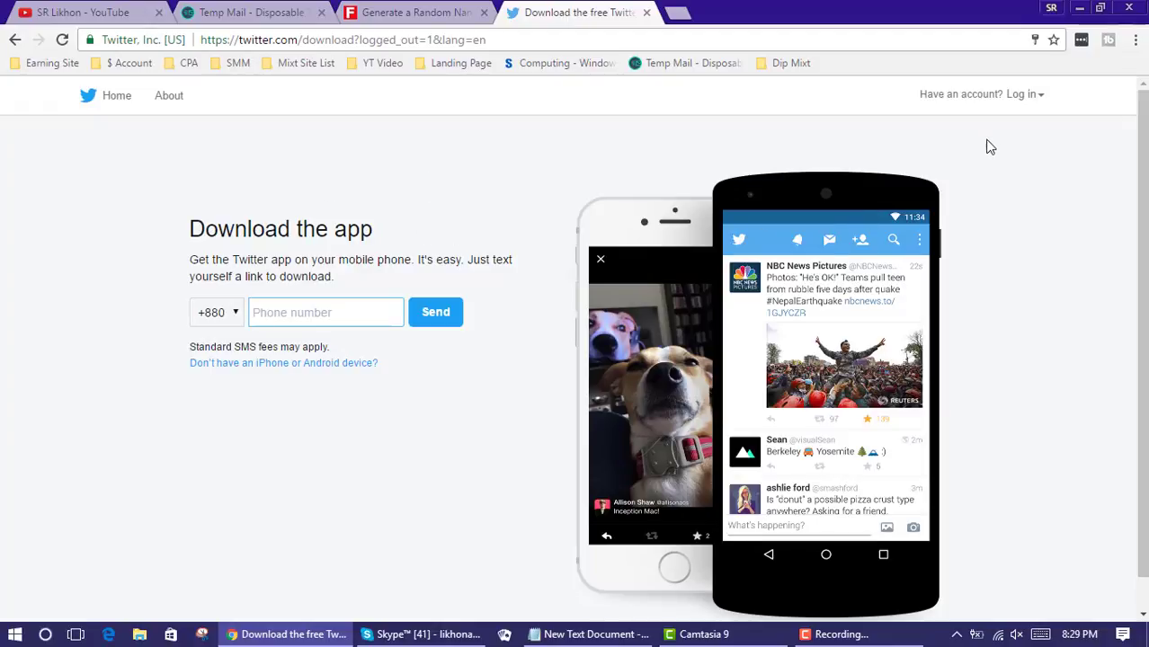
{"action": "left_click", "coordinate": [969, 95]}
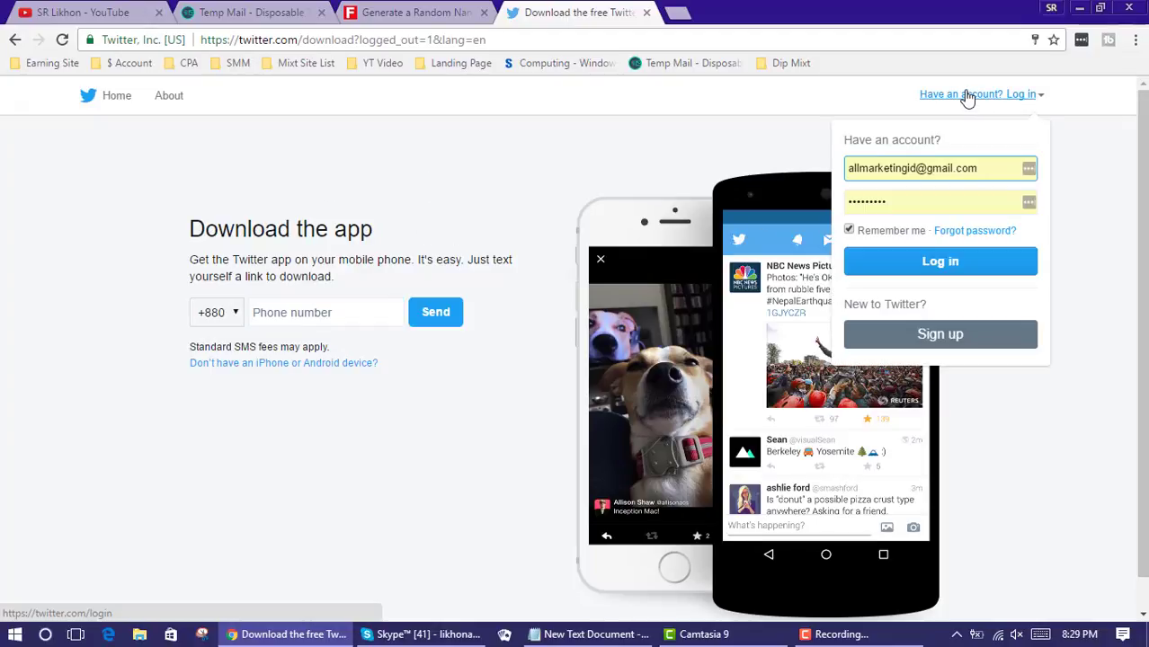
{"action": "left_click", "coordinate": [958, 340]}
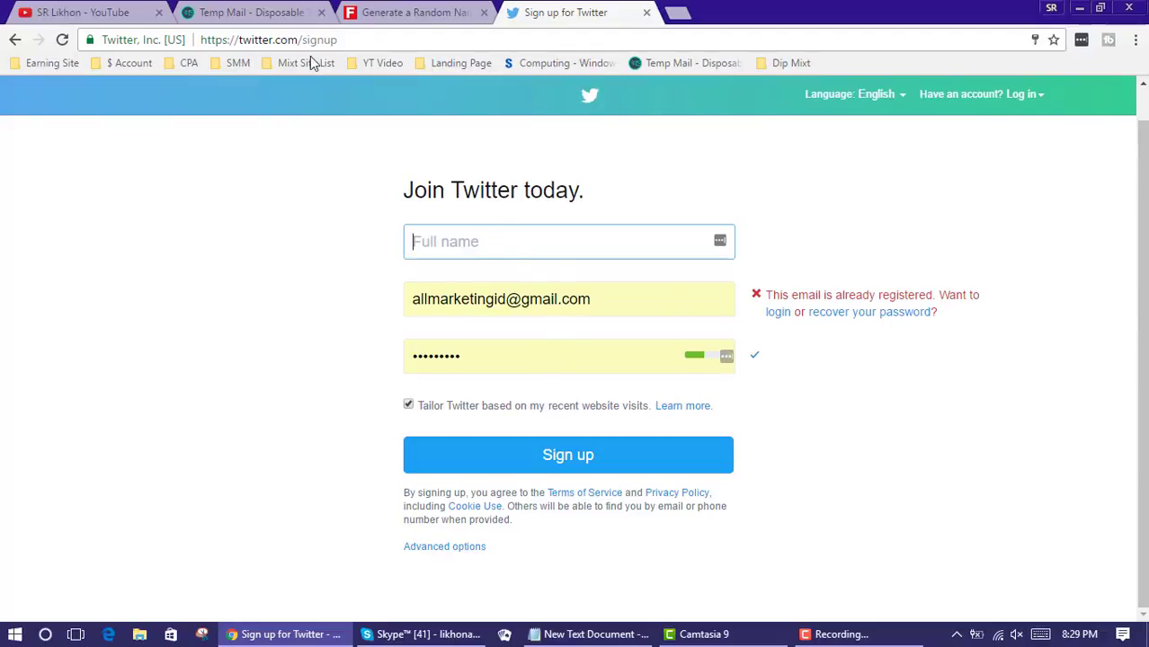
Copy the generated full name from Fake Name Generator
{"action": "left_click", "coordinate": [384, 11]}
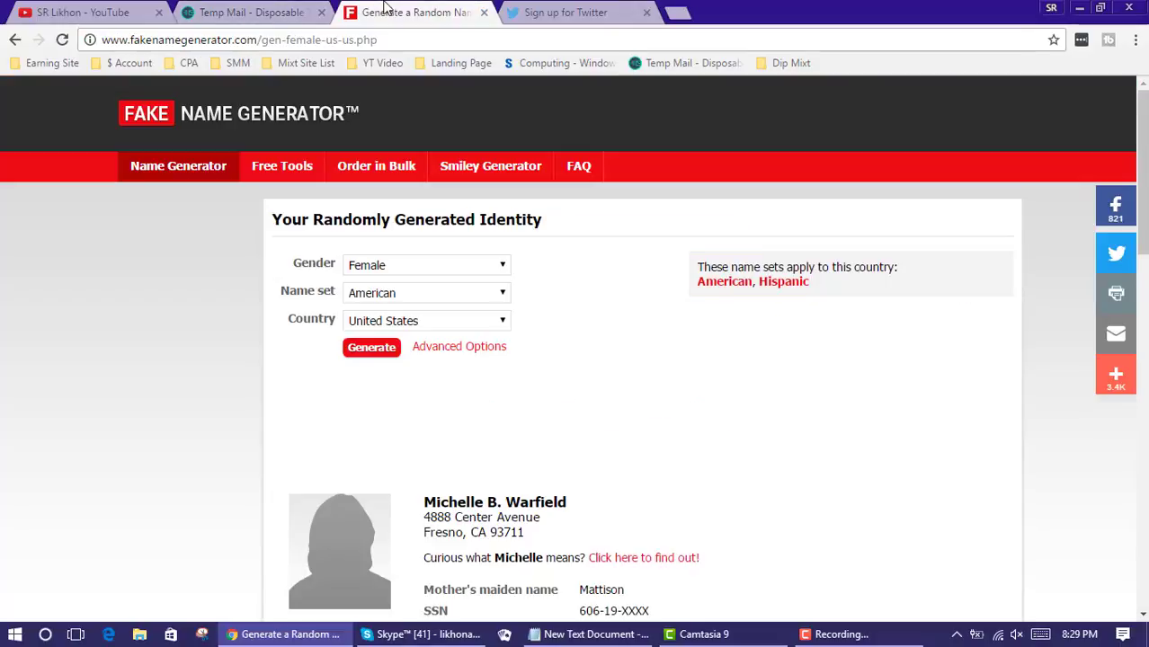
{"action": "scroll", "coordinate": [440, 382], "scroll_direction": "down", "scroll_amount": 2}
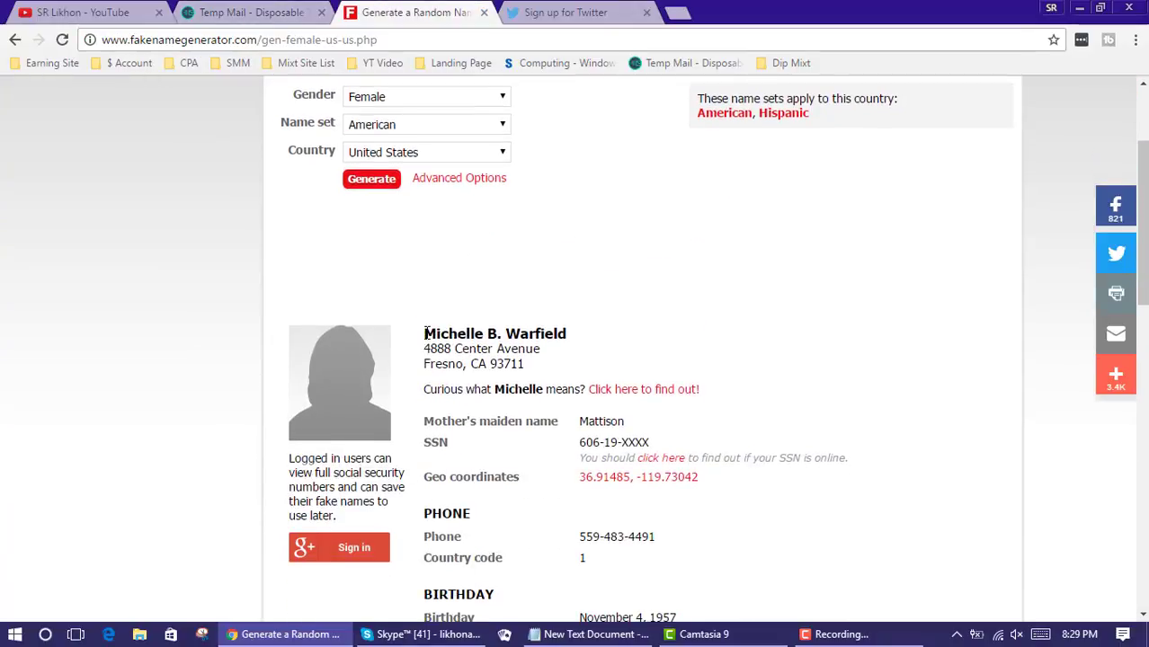
{"action": "left_click_drag", "start_coordinate": [426, 333], "coordinate": [579, 334]}
{"action": "right_click", "coordinate": [561, 335]}
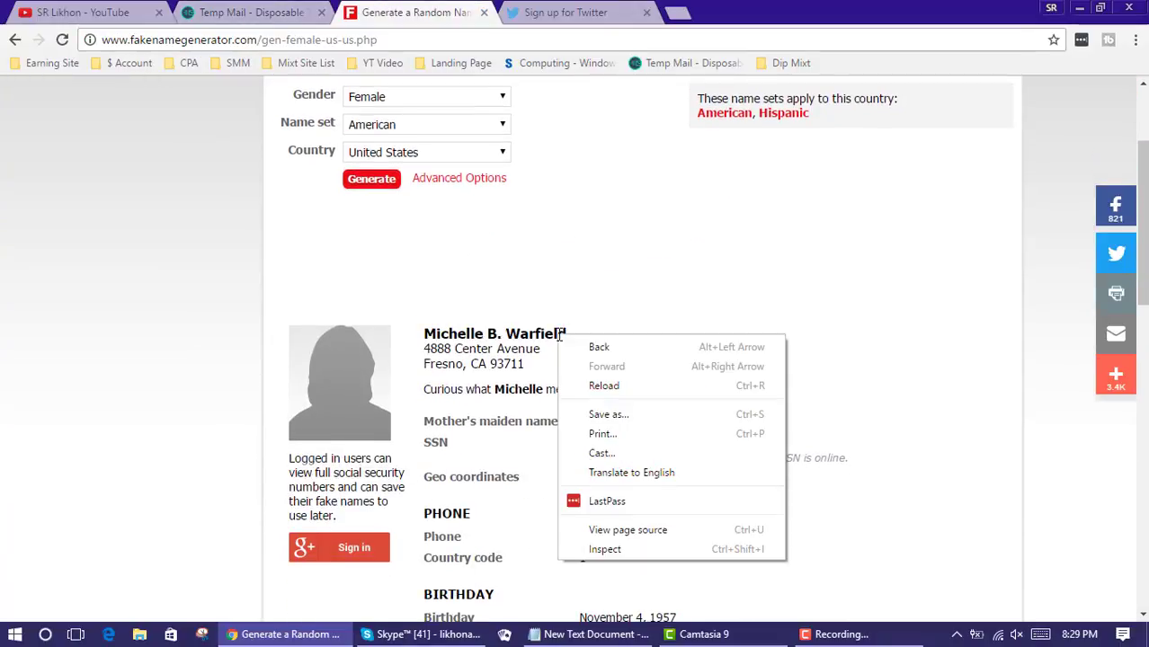
{"action": "left_click", "coordinate": [433, 330]}
{"action": "triple_click", "coordinate": [433, 330]}
{"action": "right_click", "coordinate": [435, 333]}
{"action": "left_click", "coordinate": [476, 343]}
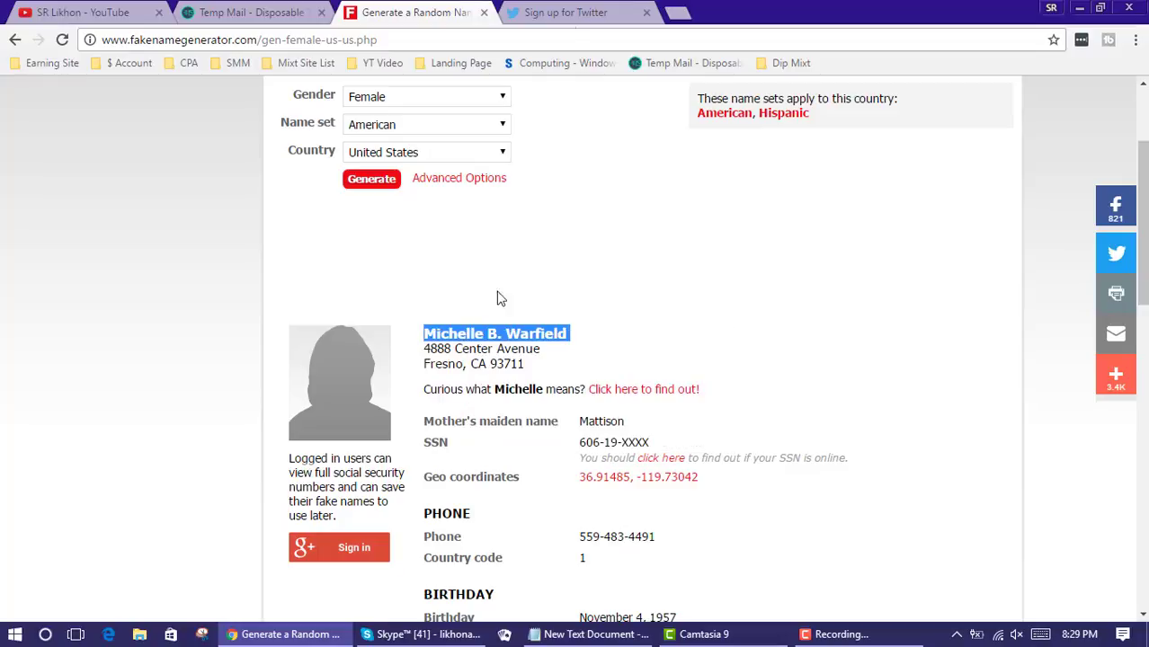
Paste the name into Twitter's Full name field and delete its middle initial
{"action": "left_click", "coordinate": [565, 12]}
{"action": "right_click", "coordinate": [608, 247]}
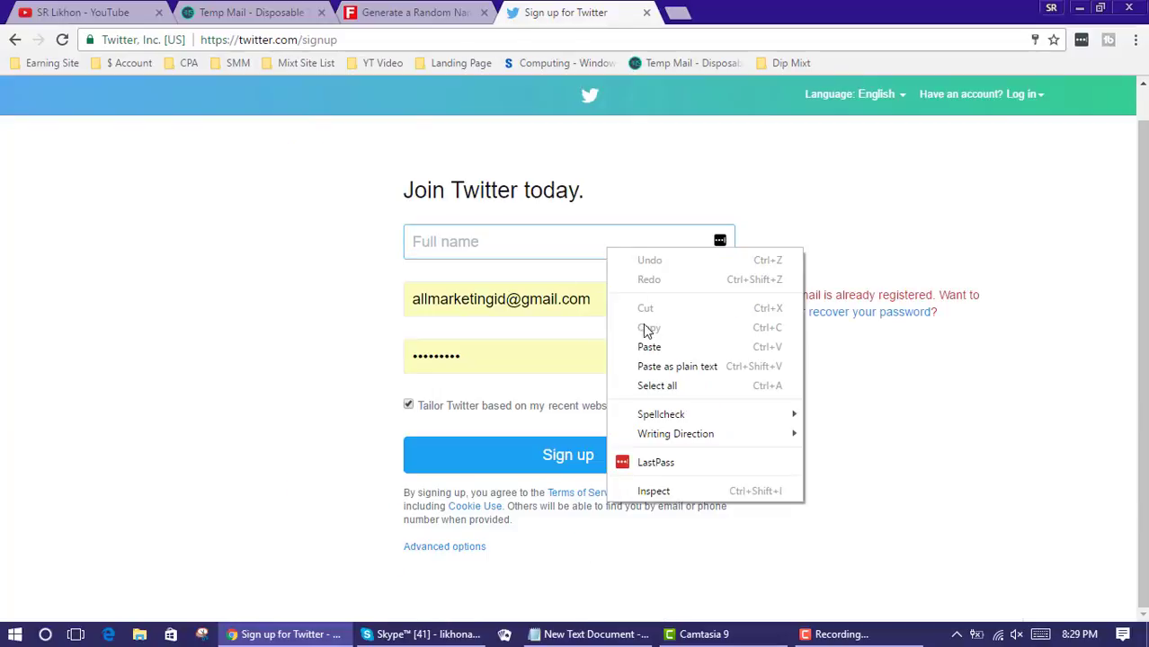
{"action": "left_click", "coordinate": [649, 346]}
{"action": "left_click_drag", "start_coordinate": [487, 242], "coordinate": [469, 241]}
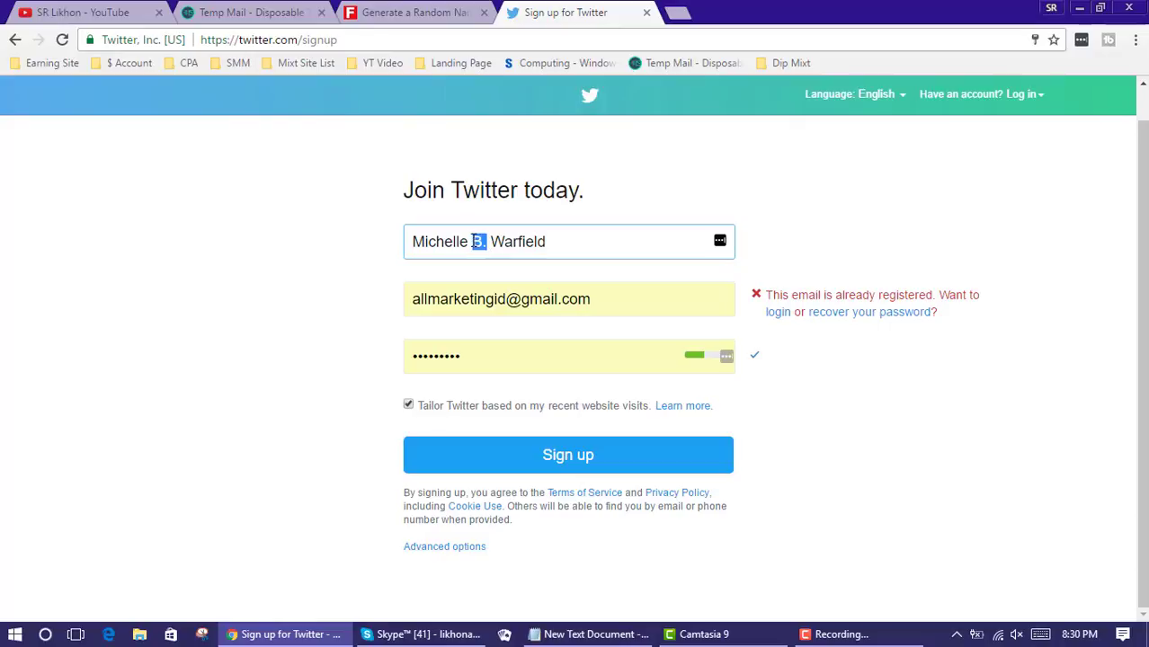
{"action": "key", "text": "BackSpace"}
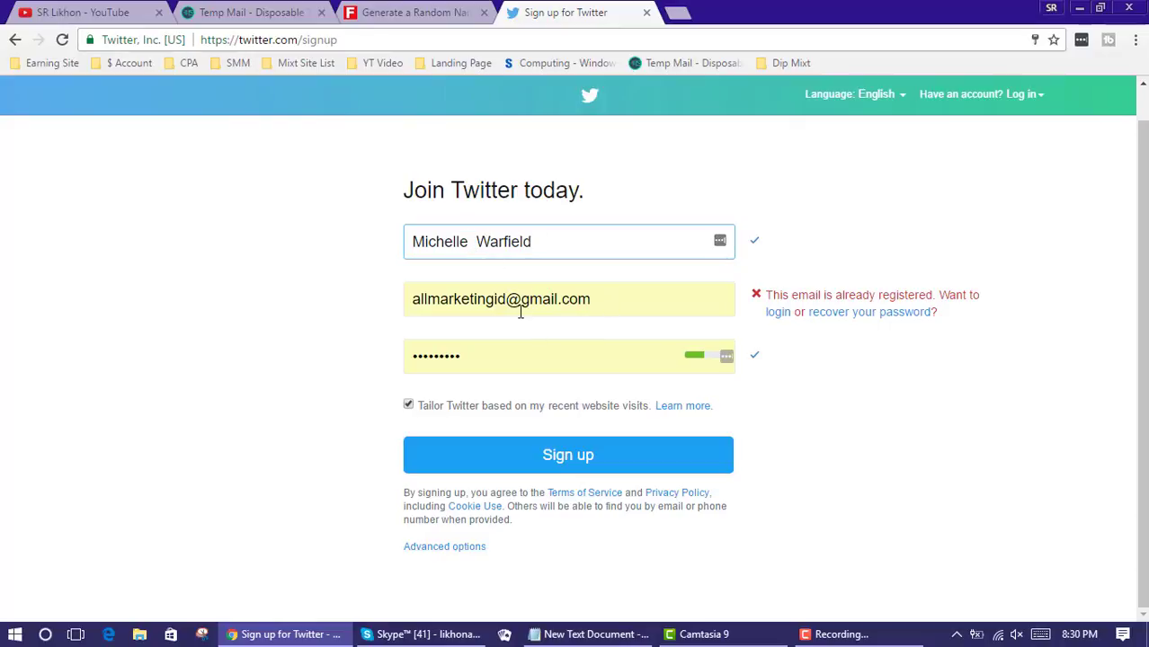
{"action": "left_click", "coordinate": [419, 18]}
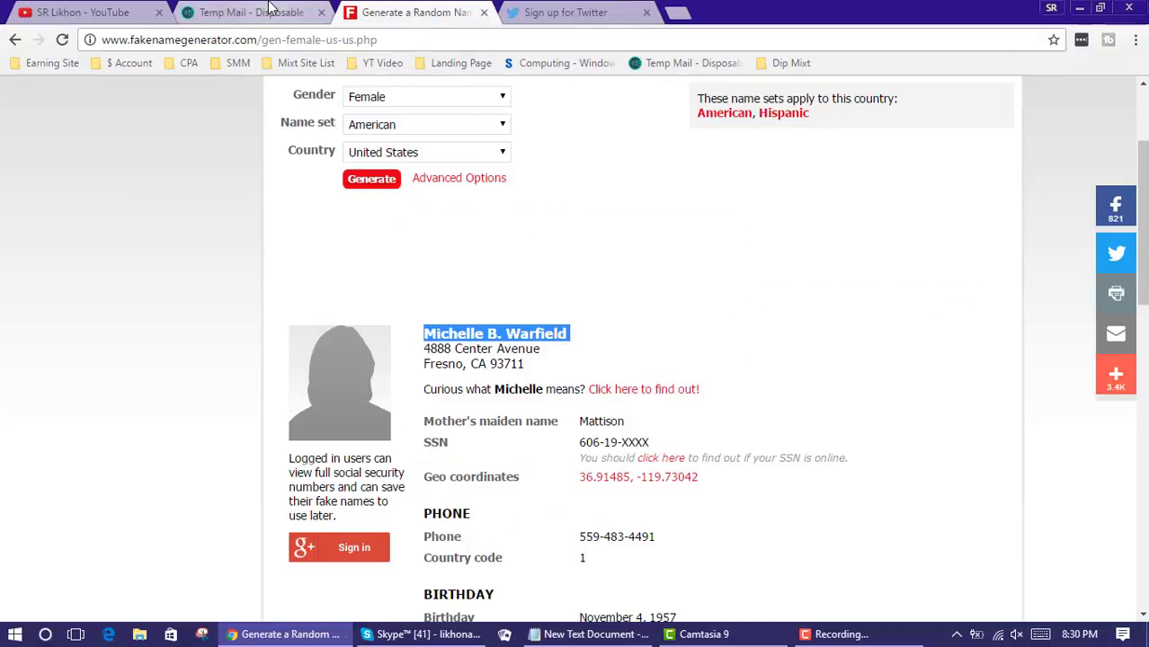
Delete the old Temp Mail address, copy the freshly issued one, and return to Twitter sign-up
{"action": "left_click", "coordinate": [267, 9]}
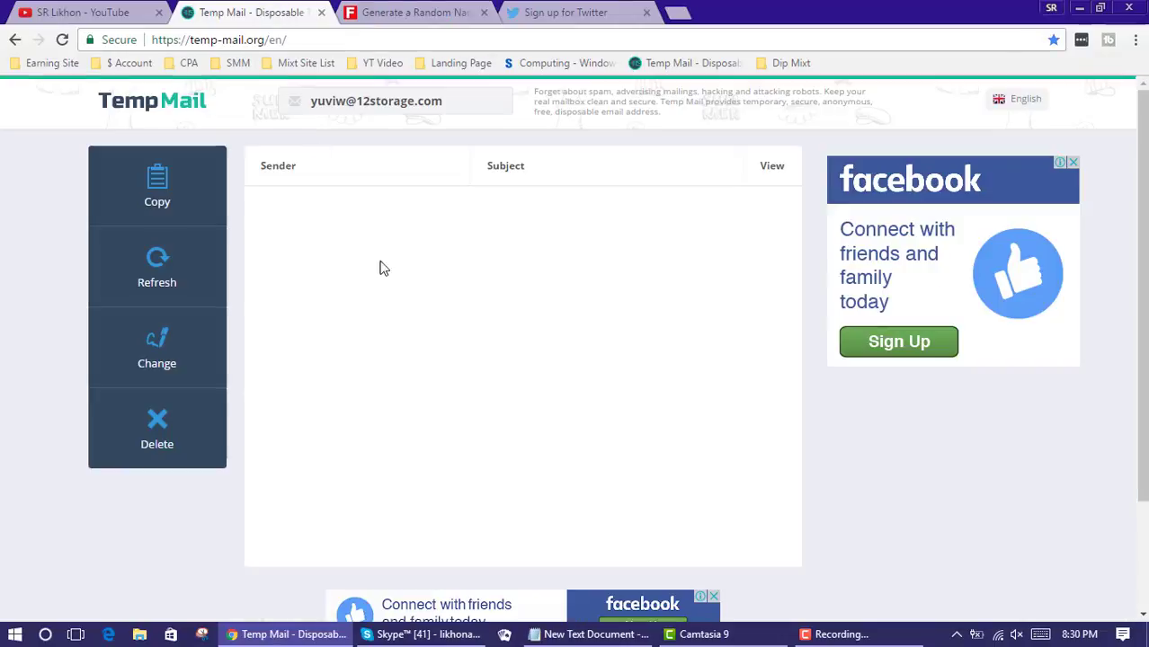
{"action": "left_click", "coordinate": [171, 435]}
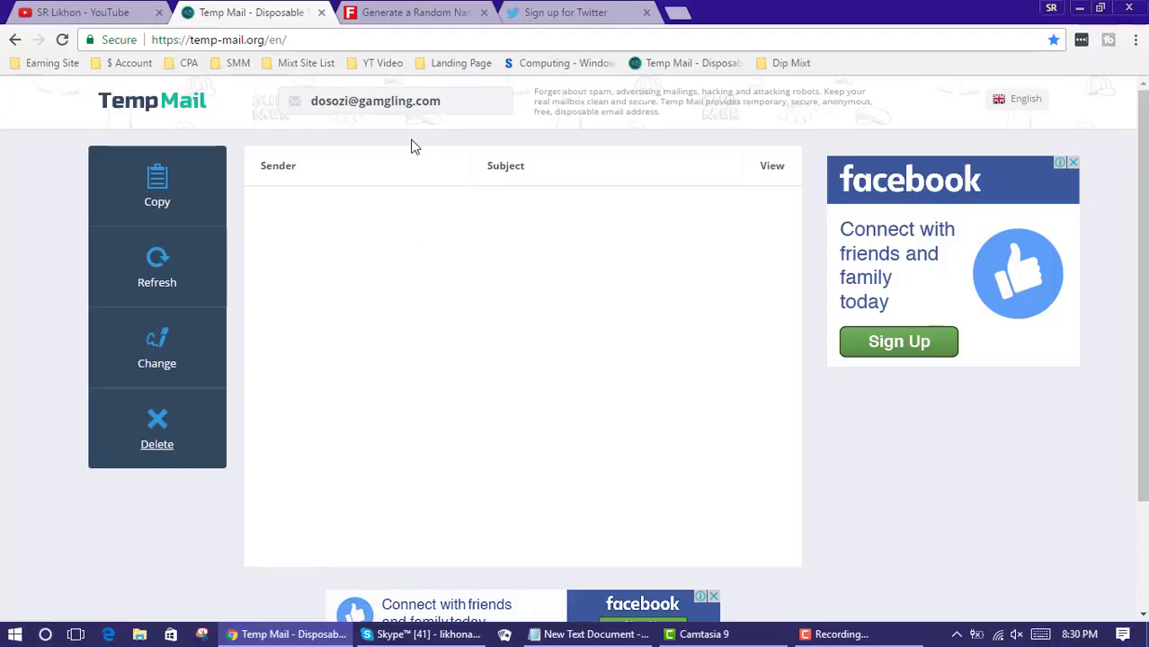
{"action": "left_click", "coordinate": [176, 346]}
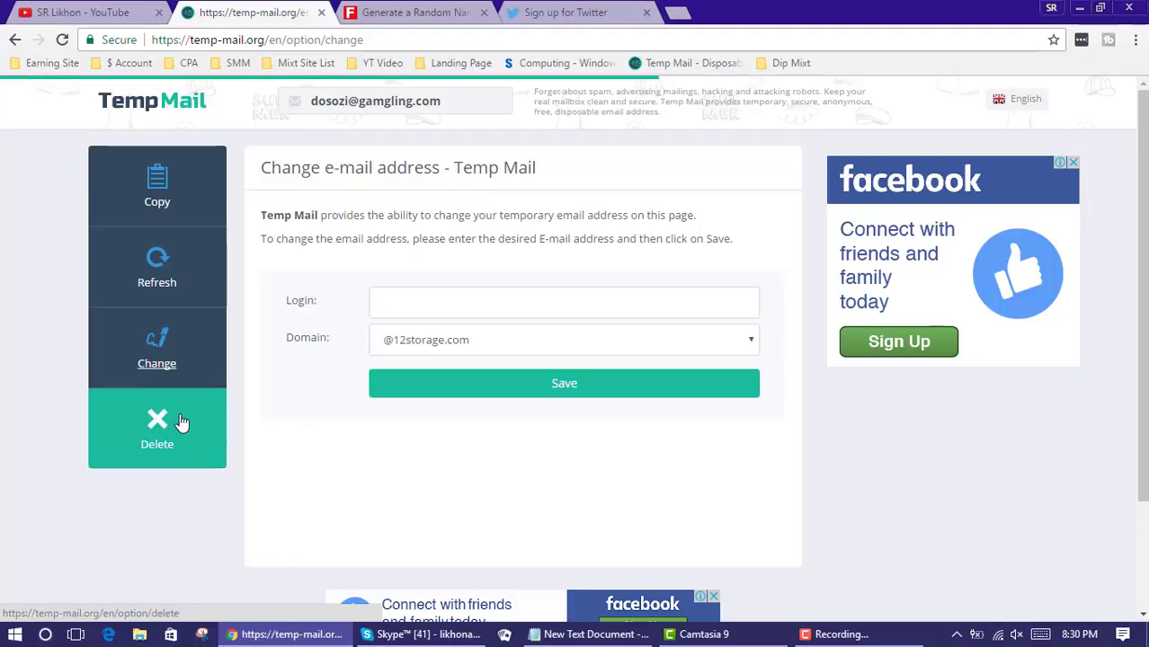
{"action": "left_click", "coordinate": [175, 429]}
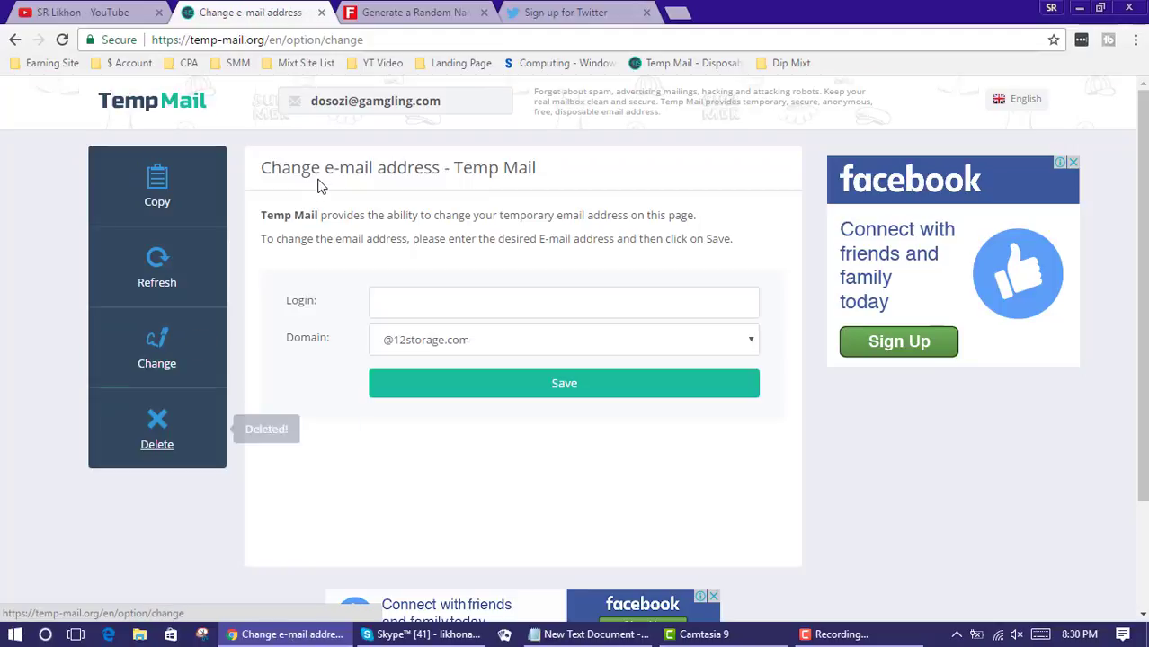
{"action": "left_click", "coordinate": [352, 106]}
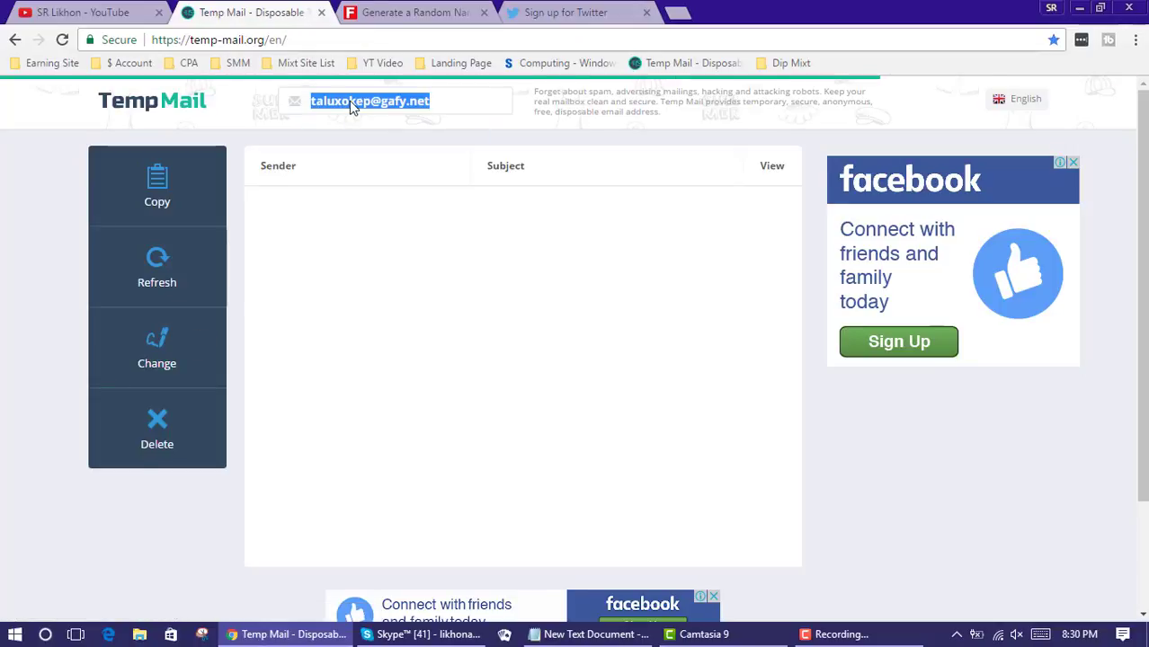
{"action": "right_click", "coordinate": [353, 106]}
{"action": "left_click", "coordinate": [364, 113]}
{"action": "left_click", "coordinate": [550, 12]}
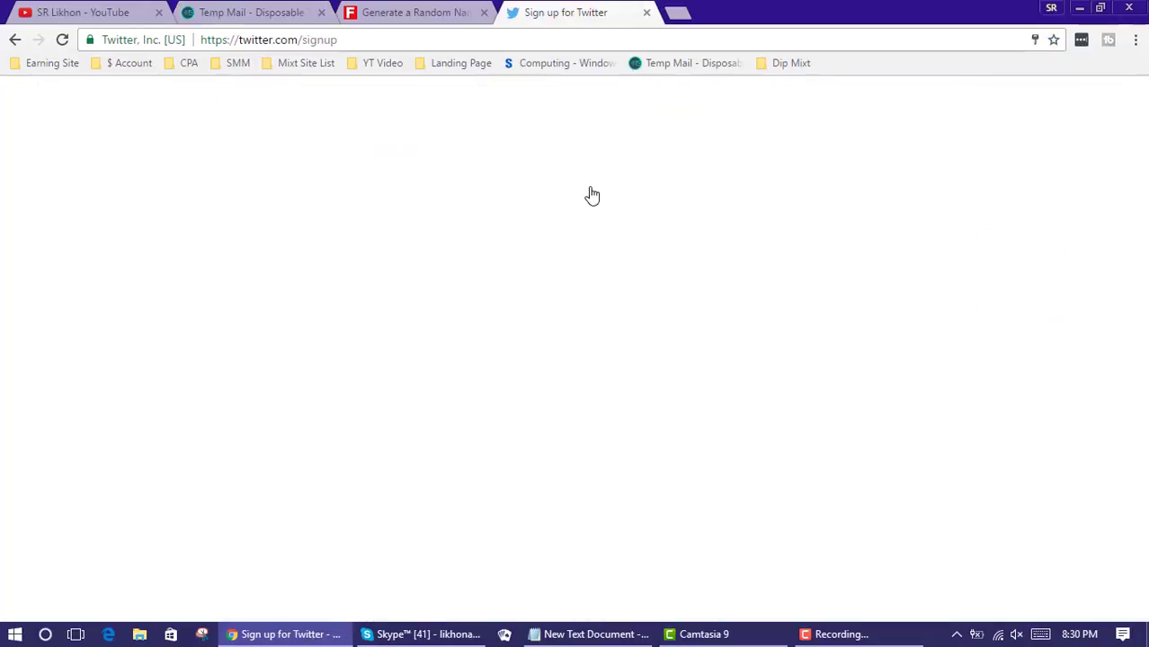
Replace the sign-up e-mail with the new disposable address, enter a new password, and submit
{"action": "left_click_drag", "start_coordinate": [638, 300], "coordinate": [365, 299]}
{"action": "right_click", "coordinate": [490, 303]}
{"action": "left_click", "coordinate": [532, 356]}
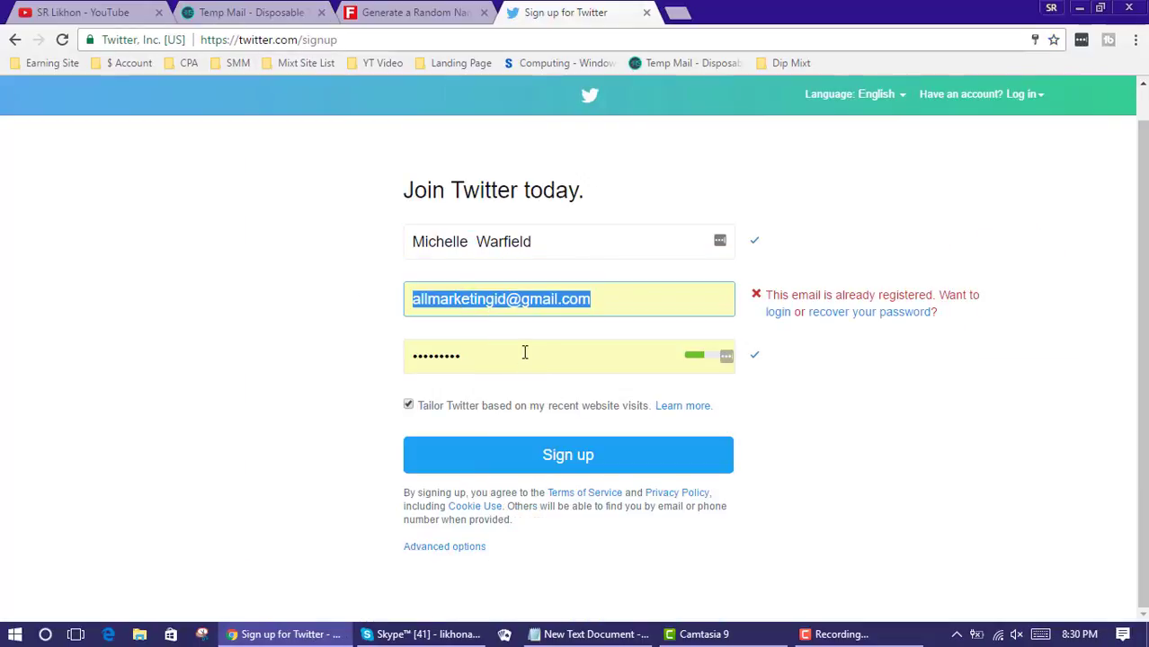
{"action": "left_click_drag", "start_coordinate": [512, 356], "coordinate": [321, 368]}
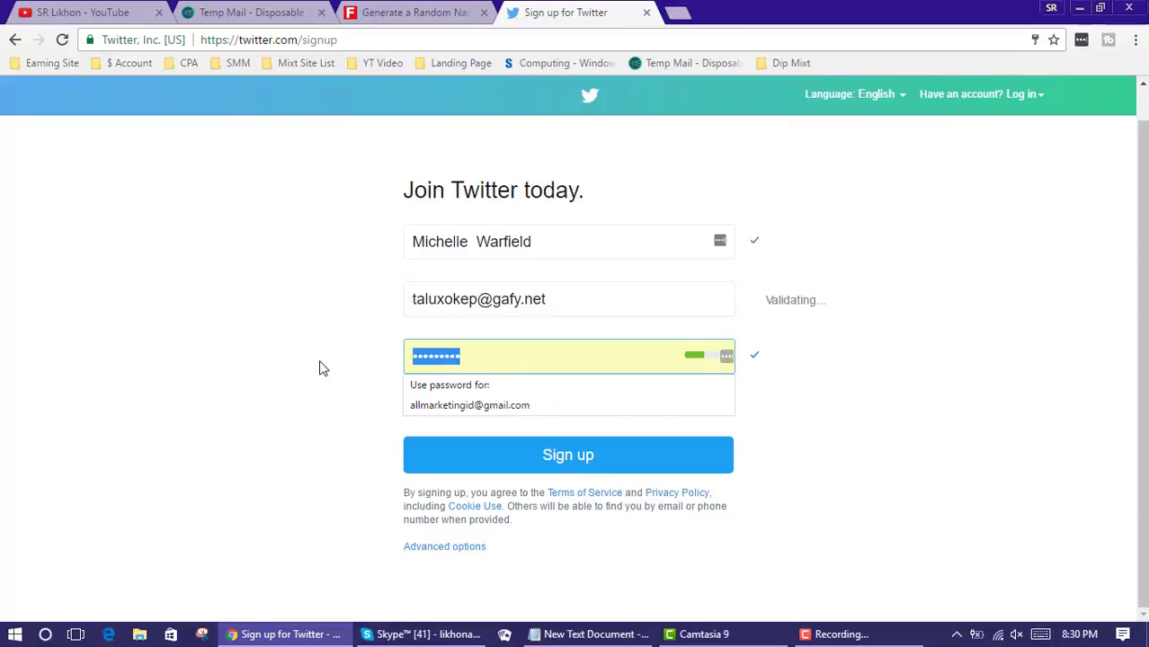
{"action": "type", "text": "123456"}
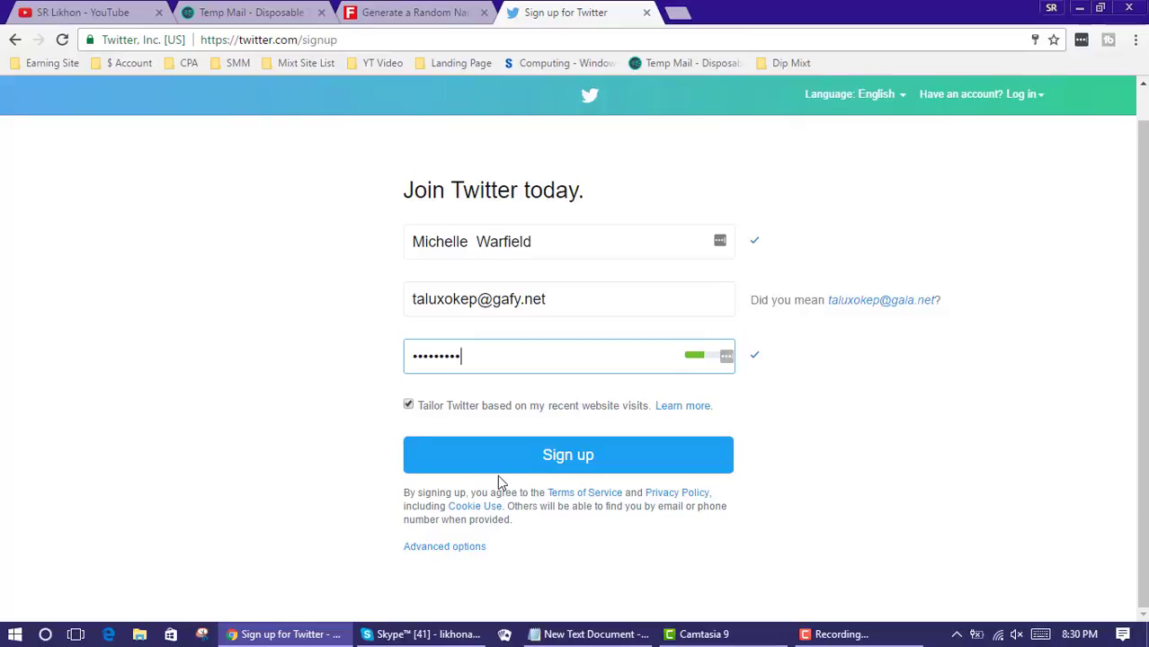
{"action": "left_click", "coordinate": [583, 457]}
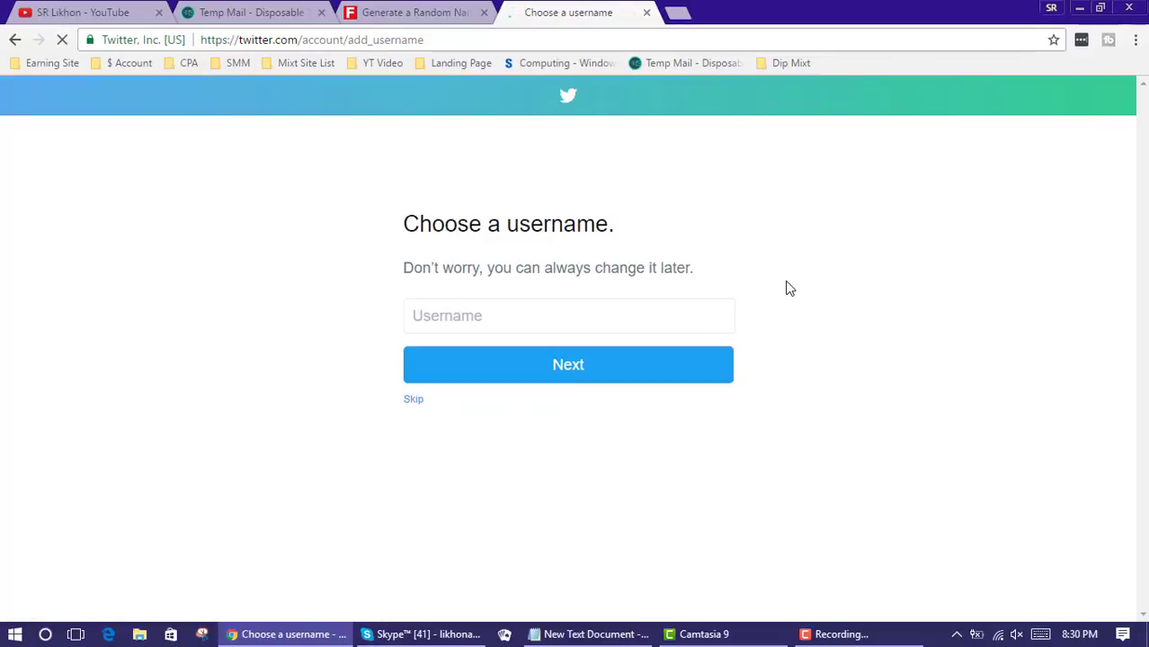
Accept the first suggested username and continue to the welcome page
{"action": "left_click", "coordinate": [576, 313]}
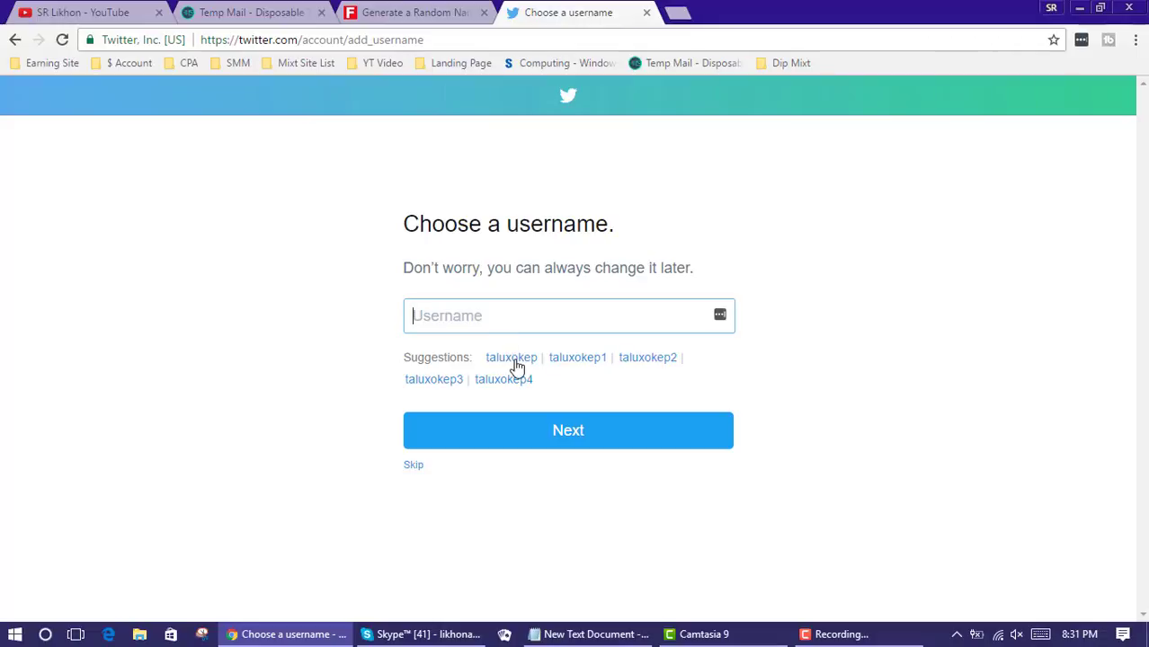
{"action": "left_click", "coordinate": [515, 361]}
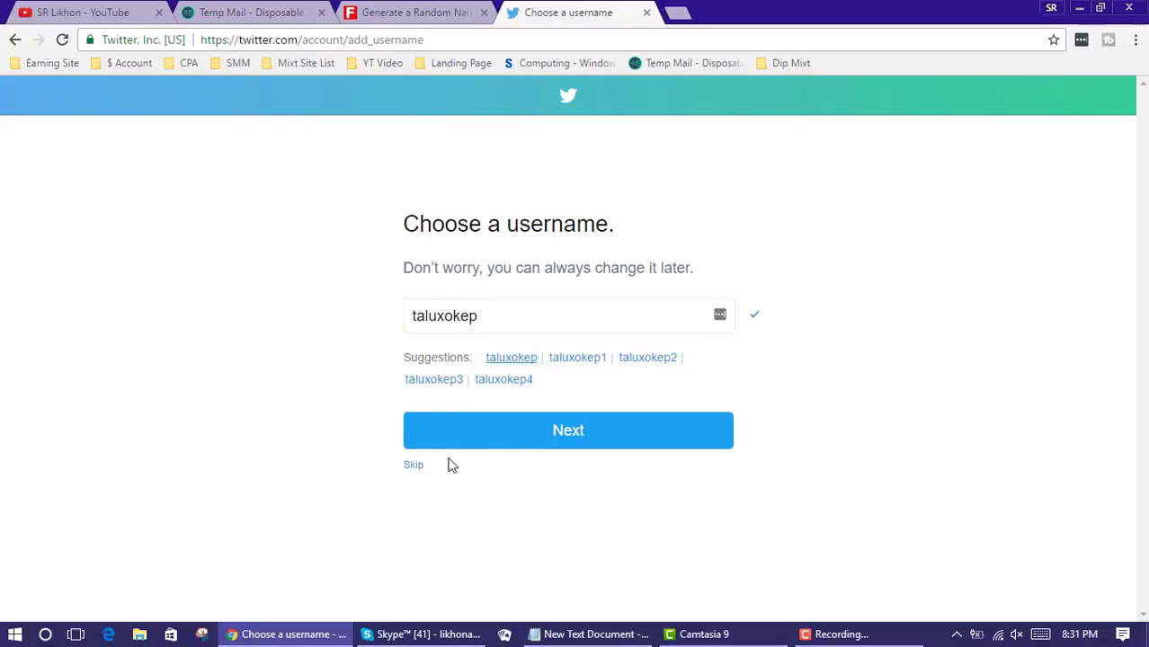
{"action": "left_click", "coordinate": [557, 444]}
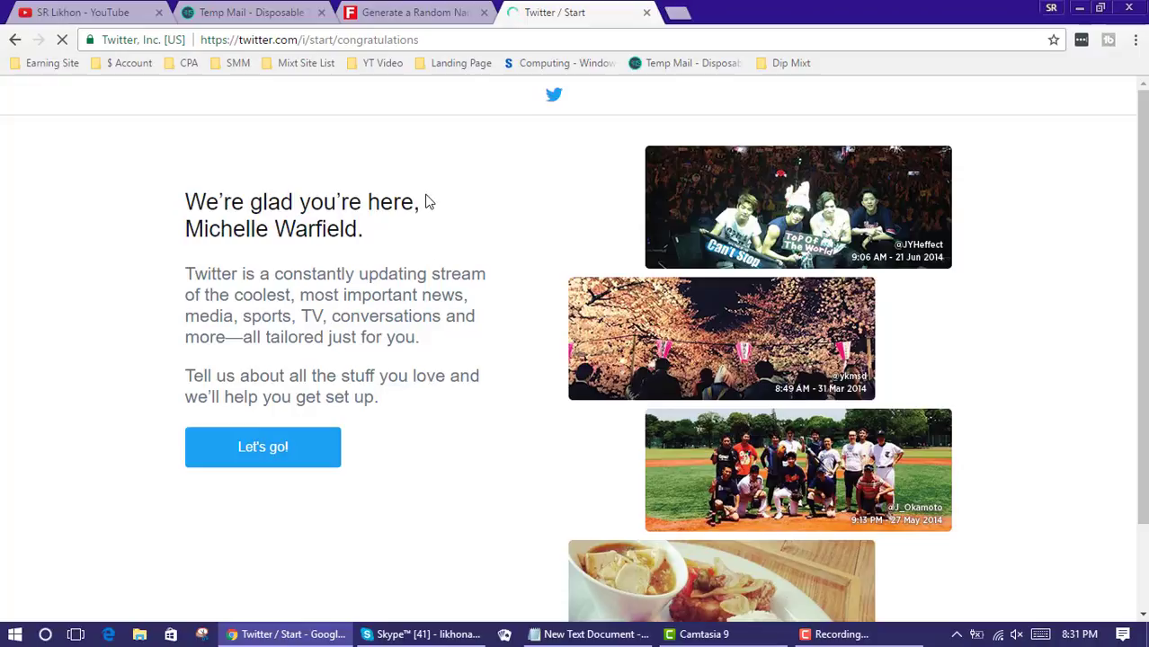
Add 'make money' as a custom interest topic
{"action": "scroll", "coordinate": [426, 201], "scroll_direction": "down", "scroll_amount": 2}
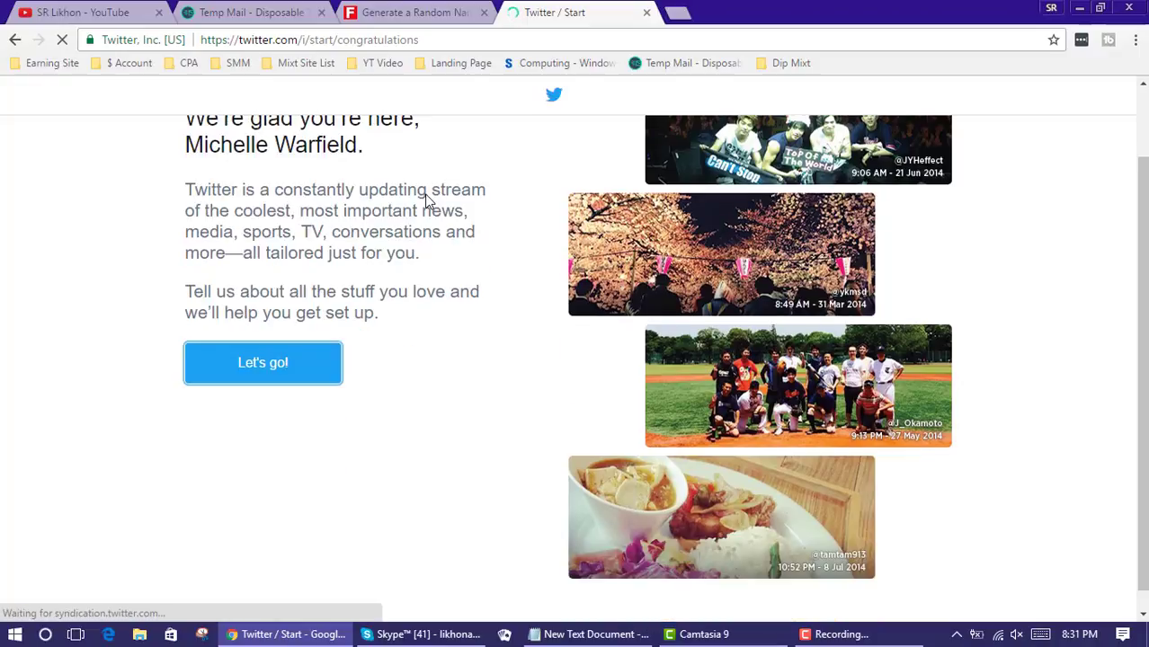
{"action": "scroll", "coordinate": [459, 319], "scroll_direction": "up", "scroll_amount": 2}
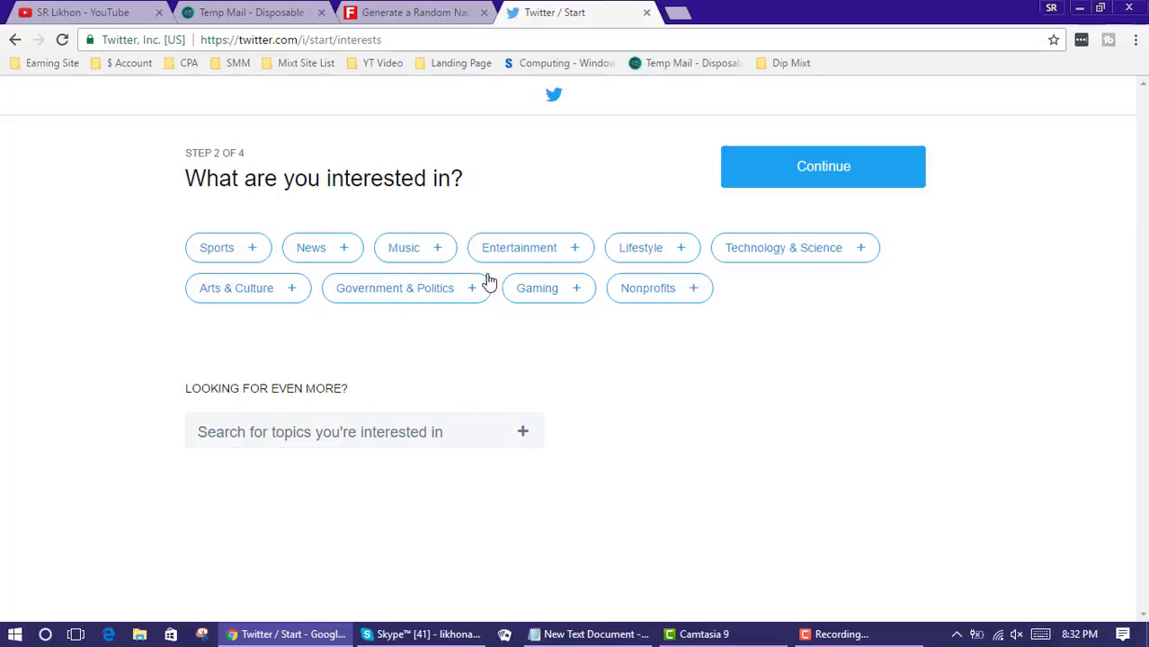
{"action": "left_click", "coordinate": [454, 432]}
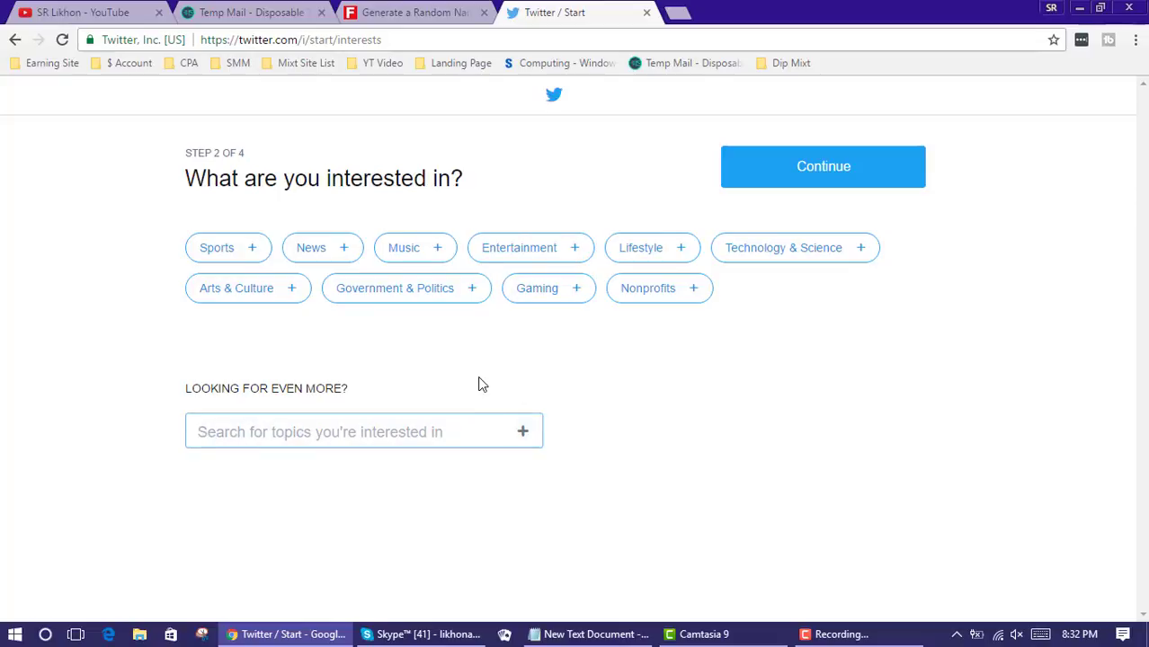
{"action": "type", "text": "make "}
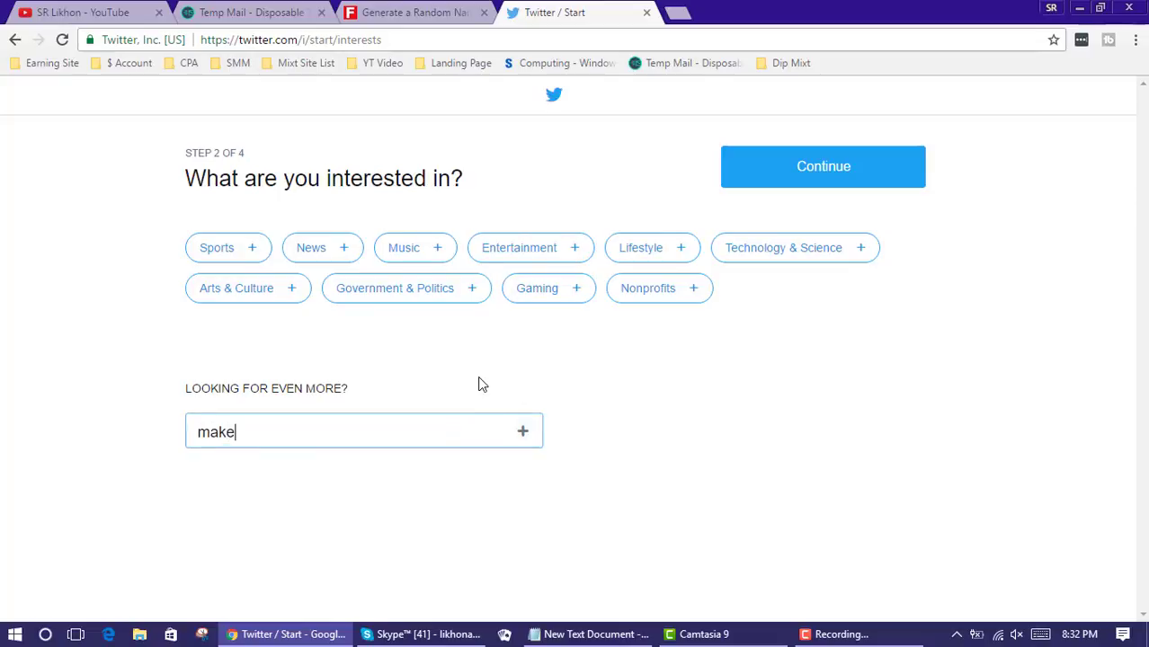
{"action": "type", "text": "money"}
{"action": "key", "text": "Return"}
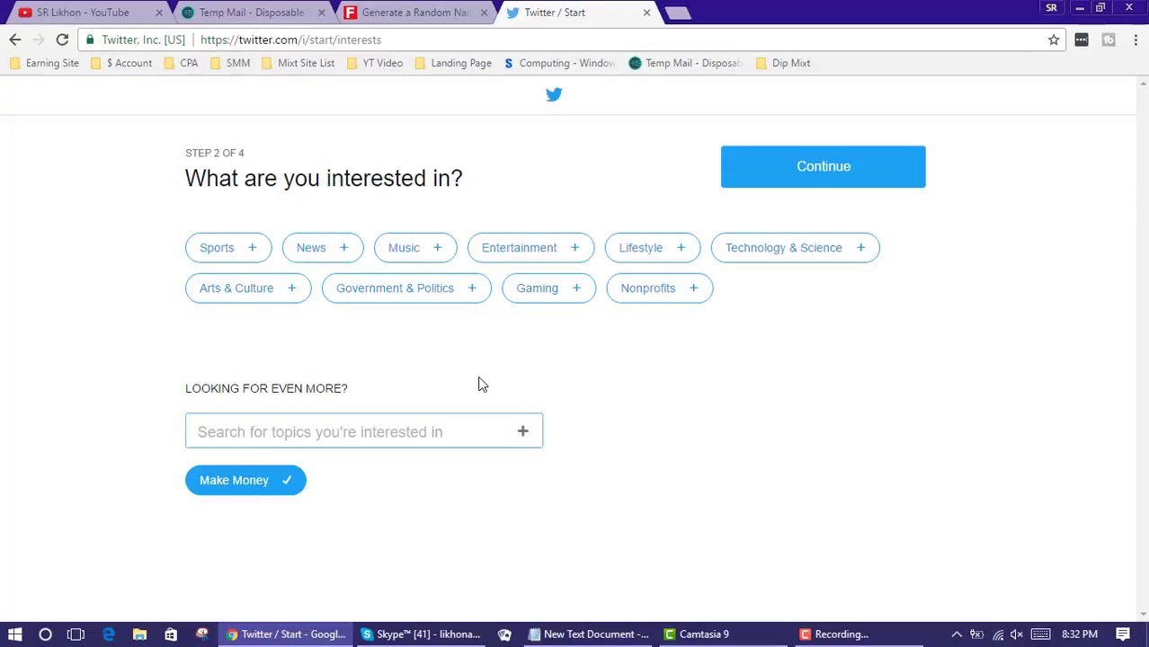
Add the topics 'make money online', 'making money' and 'online make money'
{"action": "left_click", "coordinate": [343, 431]}
{"action": "type", "text": "make "}
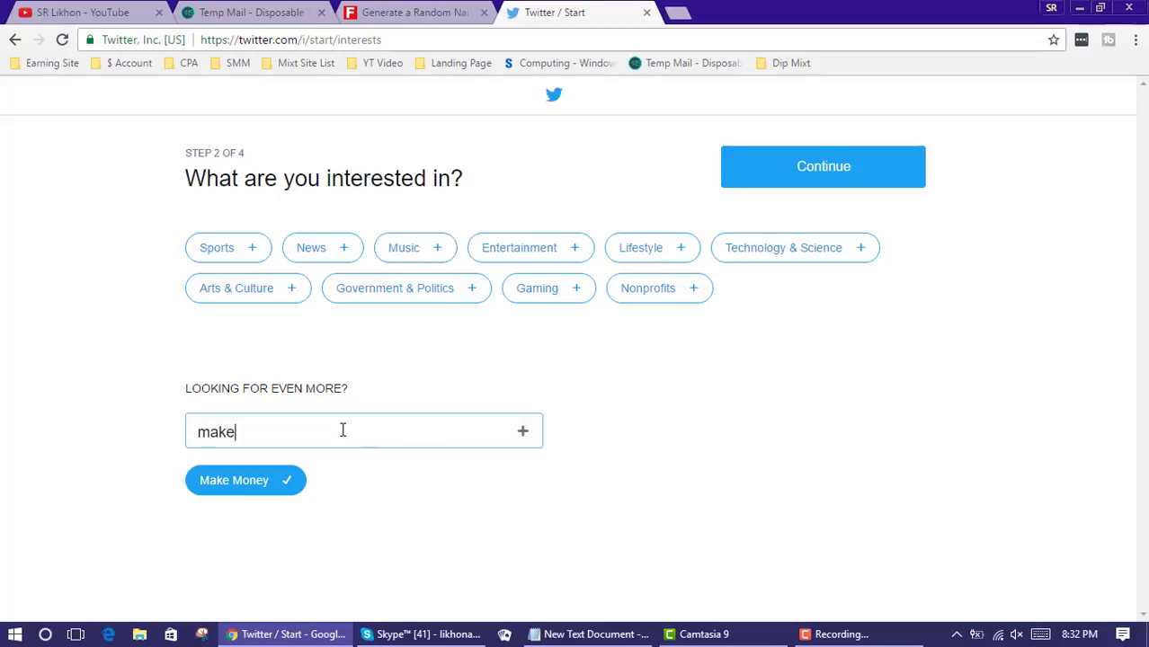
{"action": "type", "text": "money online"}
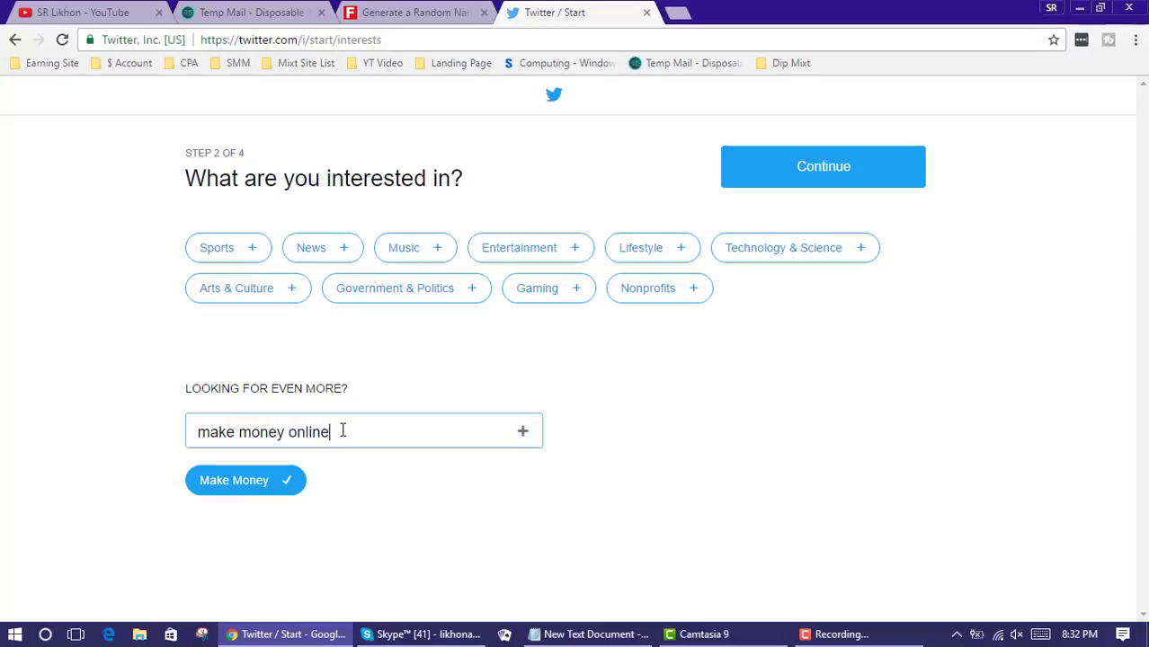
{"action": "type", "text": "."}
{"action": "key", "text": "BackSpace"}
{"action": "type", "text": ","}
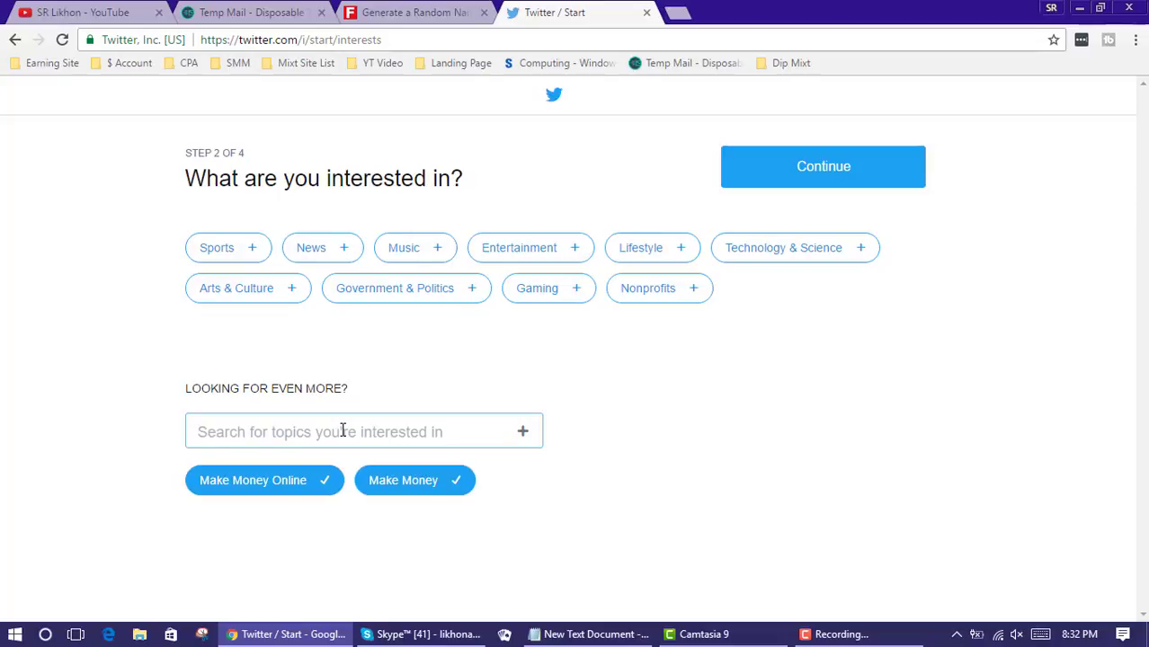
{"action": "type", "text": "ma"}
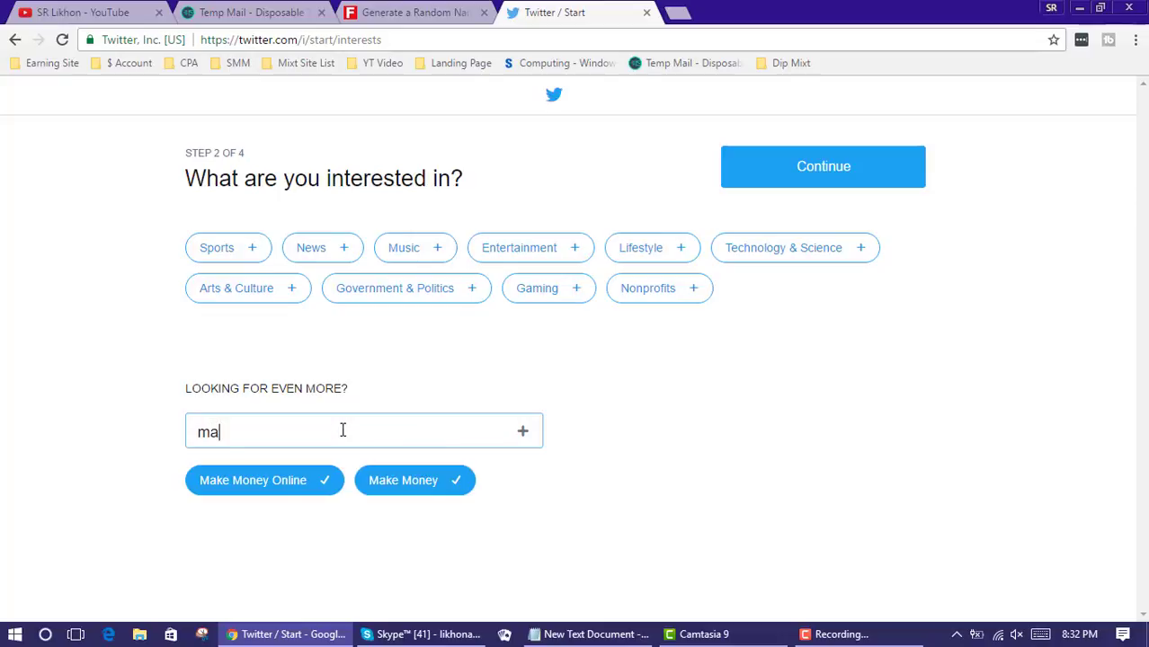
{"action": "type", "text": "king money"}
{"action": "key", "text": "BackSpace"}
{"action": "type", "text": "y,"}
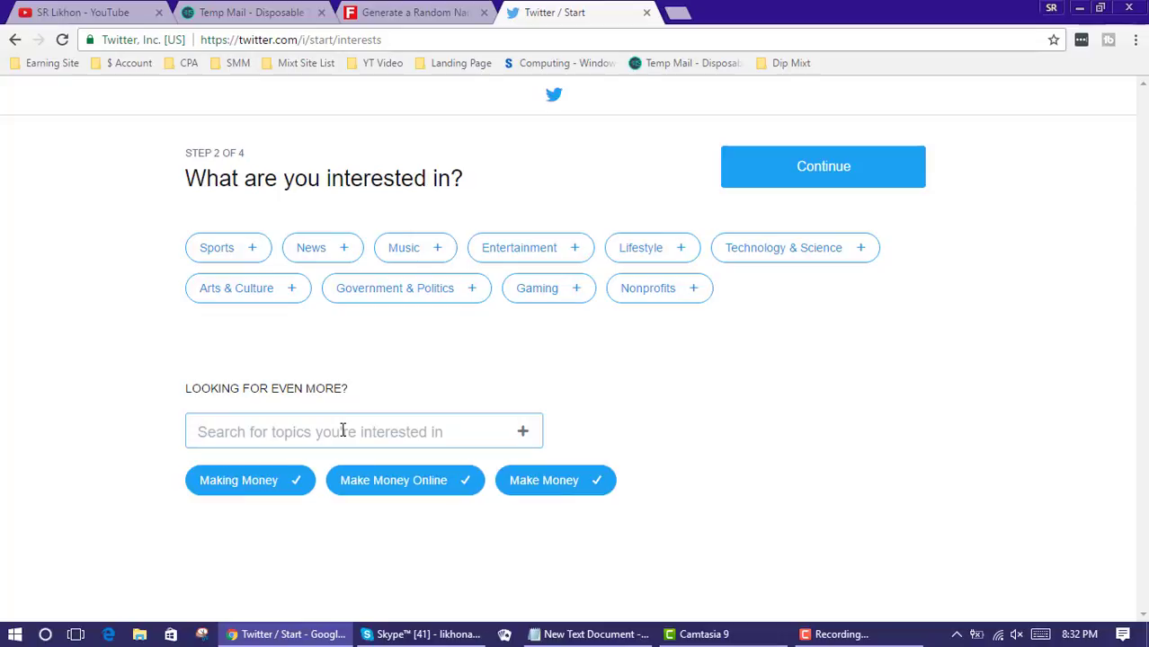
{"action": "type", "text": "online"}
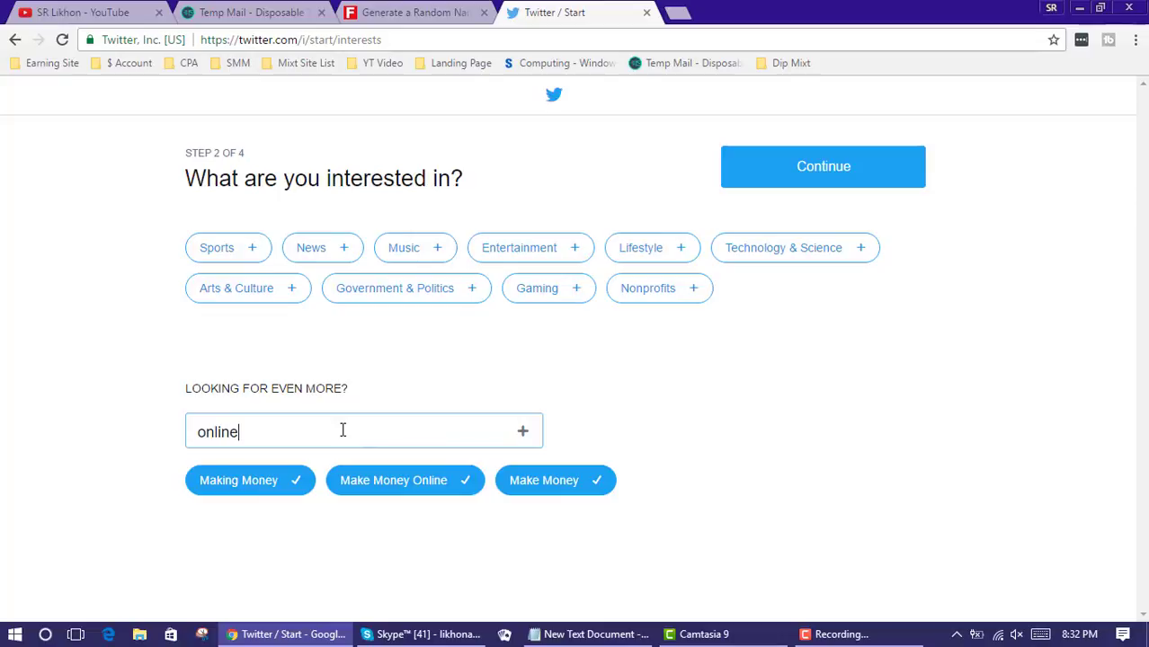
{"action": "type", "text": " make money"}
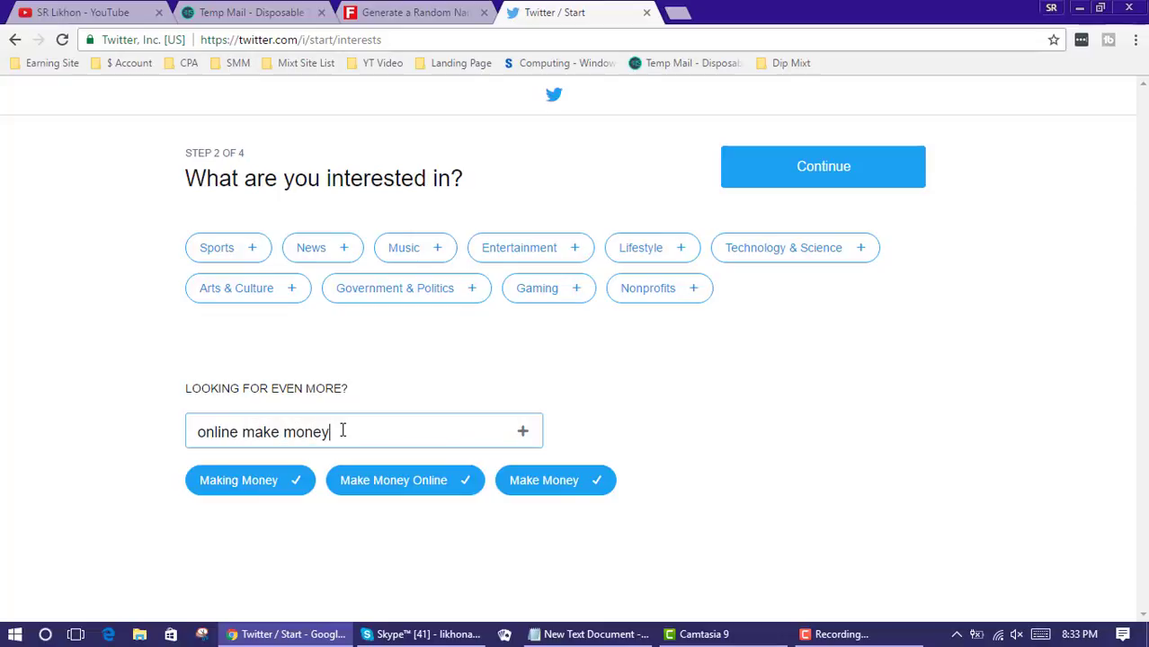
{"action": "key", "text": "Return"}
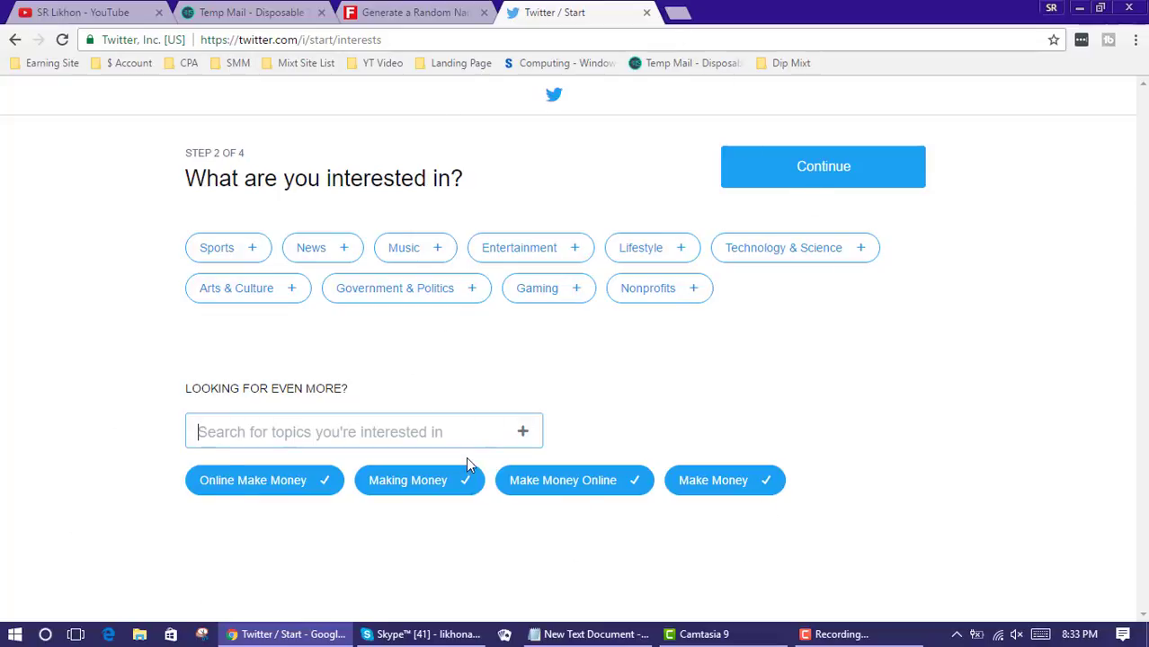
Continue past the interests step and decline importing contacts
{"action": "left_click", "coordinate": [832, 174]}
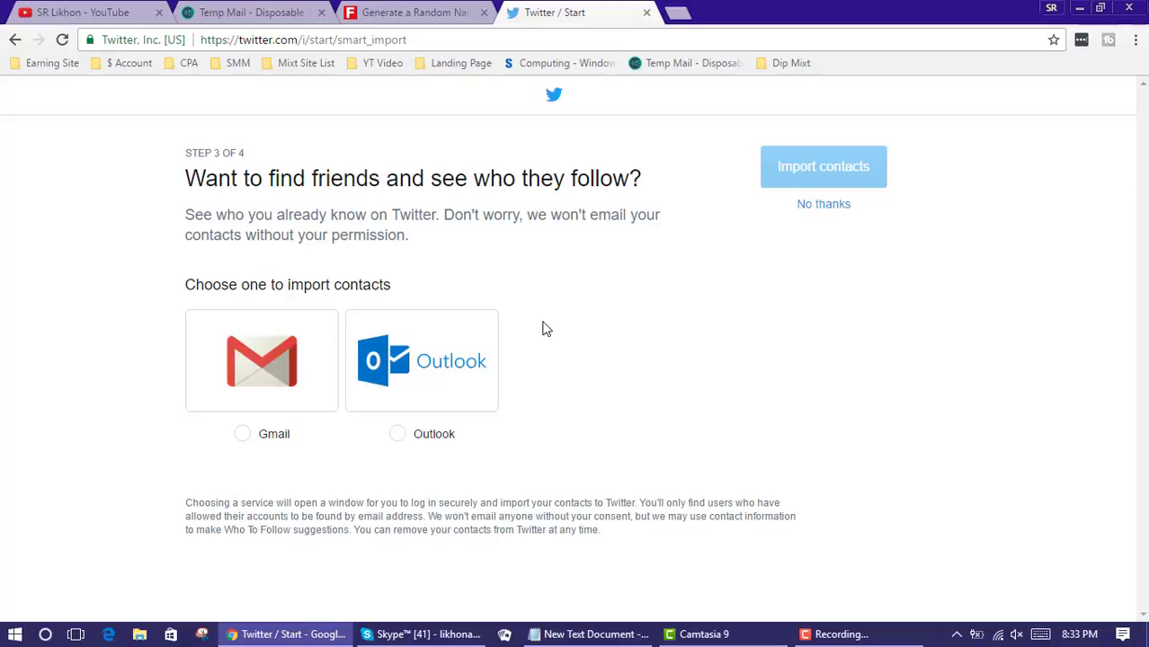
{"action": "left_click", "coordinate": [831, 207]}
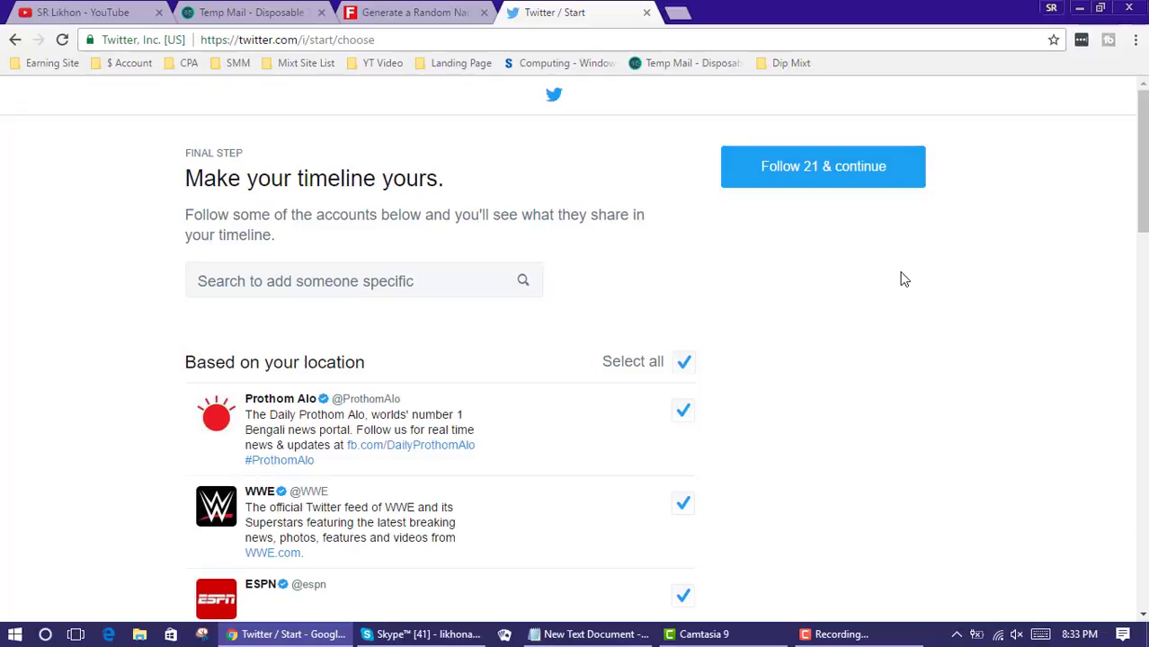
Deselect all 21 suggested accounts and continue to the empty home timeline
{"action": "scroll", "coordinate": [776, 301], "scroll_direction": "down", "scroll_amount": 1}
{"action": "scroll", "coordinate": [341, 325], "scroll_direction": "down", "scroll_amount": 3}
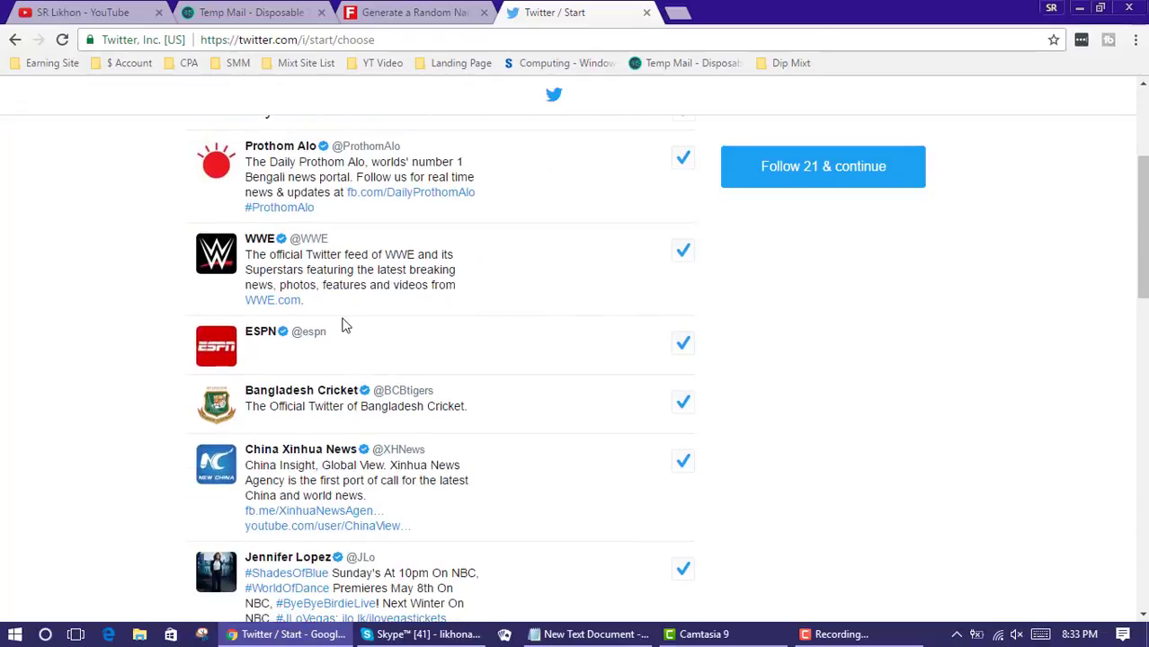
{"action": "scroll", "coordinate": [332, 321], "scroll_direction": "up", "scroll_amount": 3}
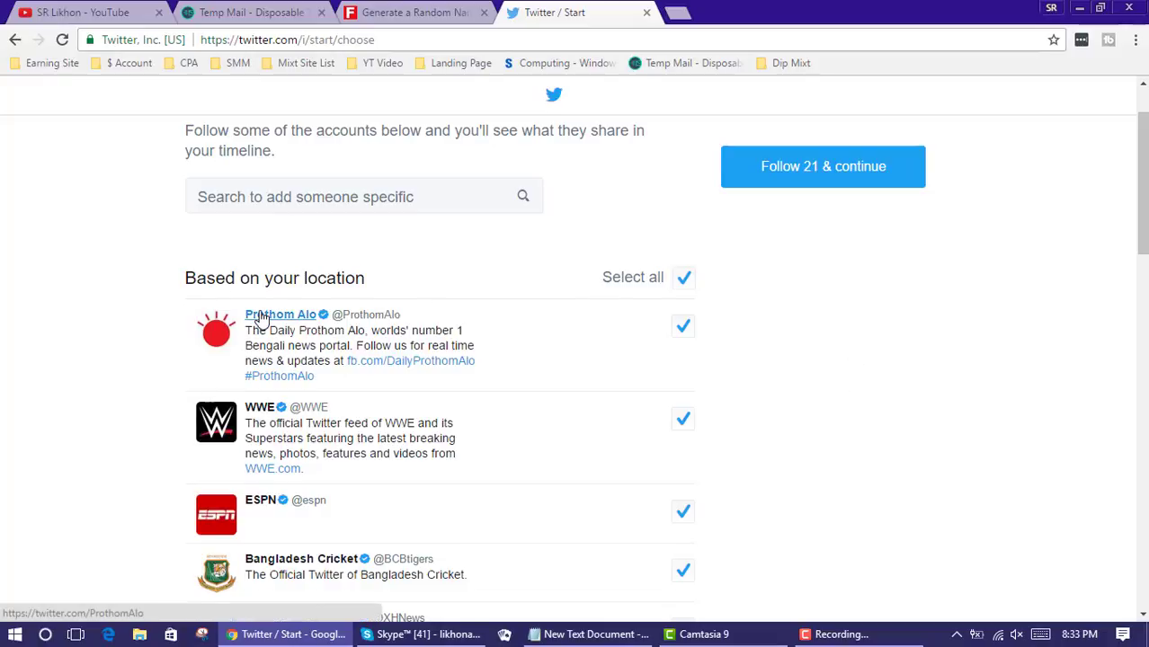
{"action": "scroll", "coordinate": [520, 384], "scroll_direction": "down", "scroll_amount": 2}
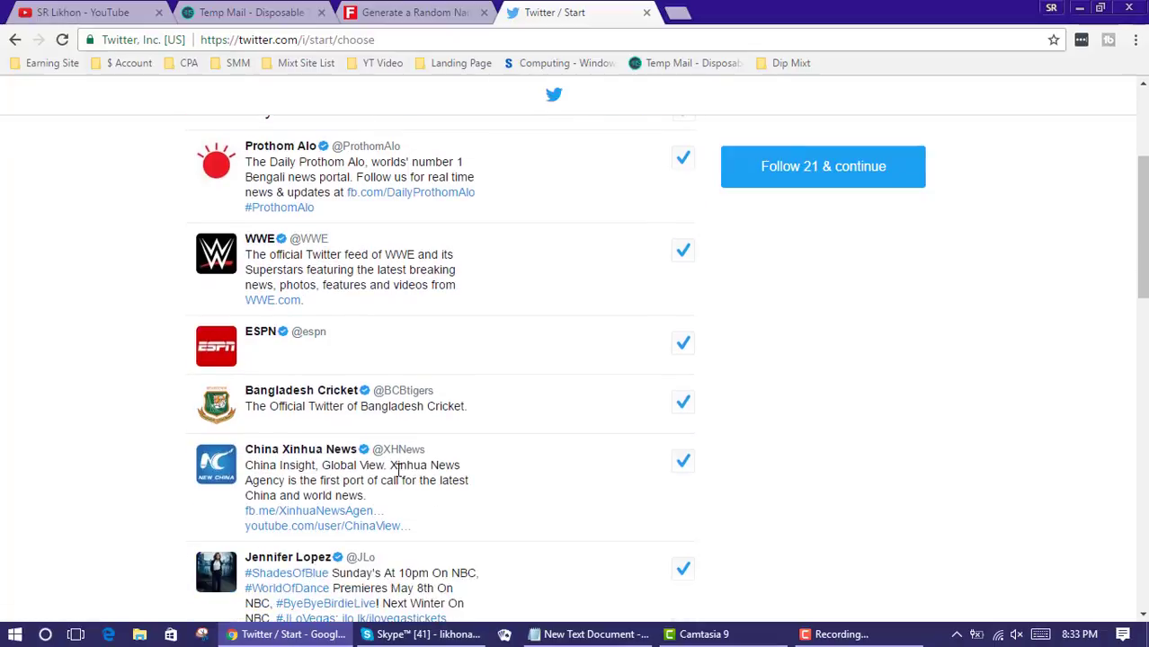
{"action": "scroll", "coordinate": [500, 272], "scroll_direction": "up", "scroll_amount": 3}
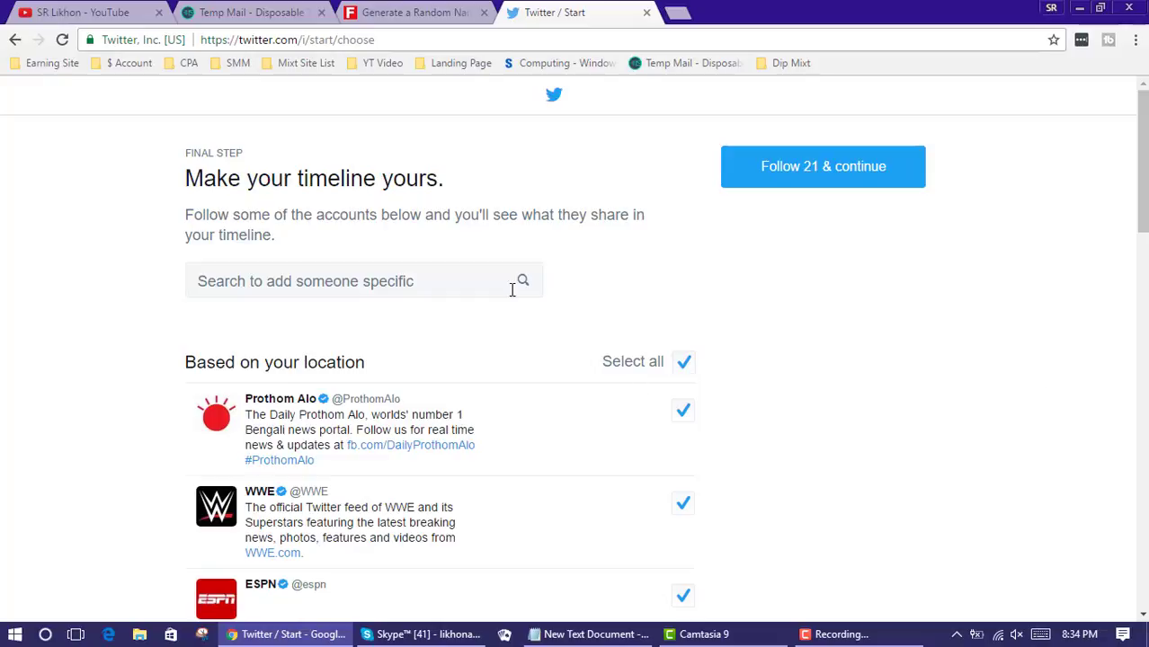
{"action": "left_click", "coordinate": [683, 363]}
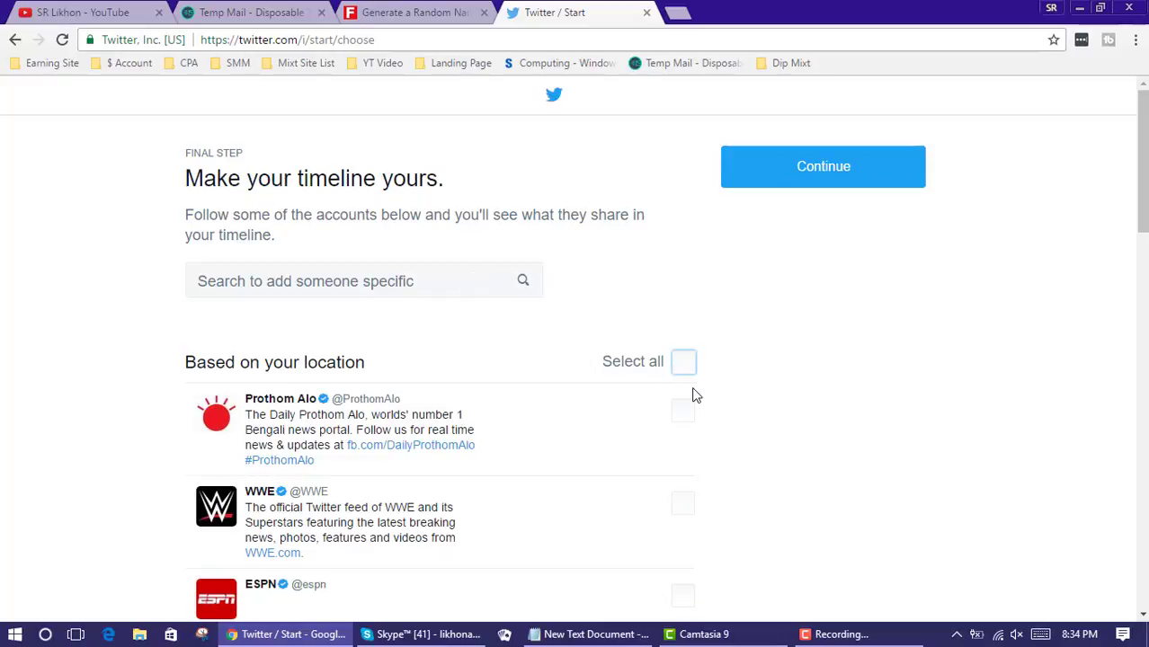
{"action": "left_click", "coordinate": [447, 280]}
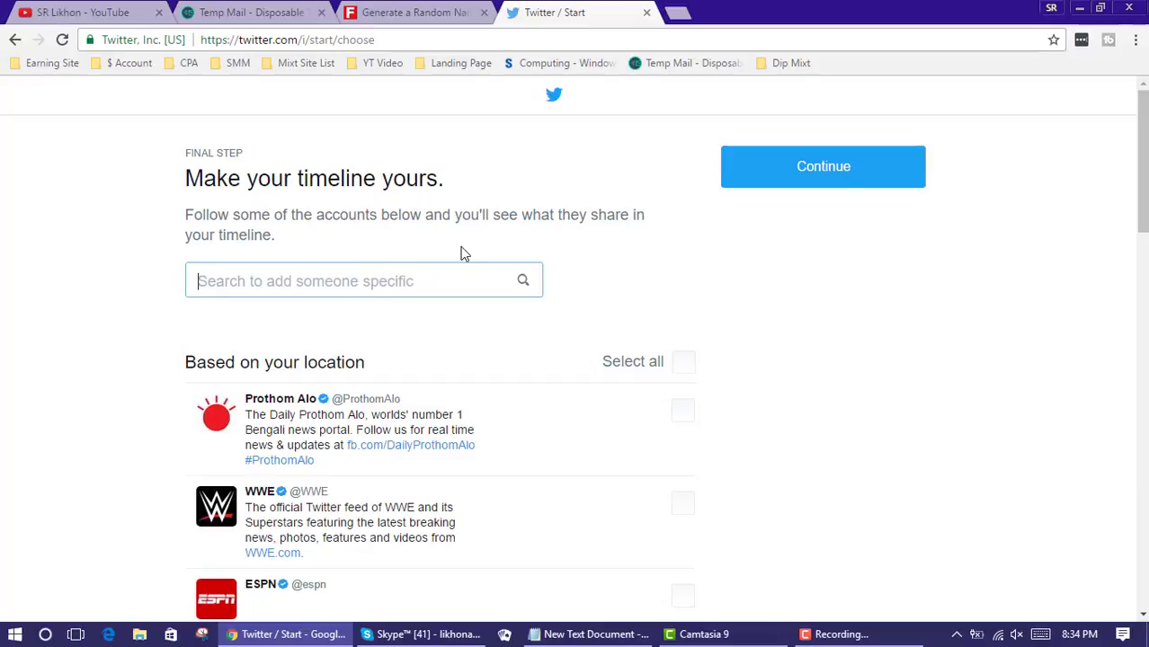
{"action": "left_click", "coordinate": [825, 167]}
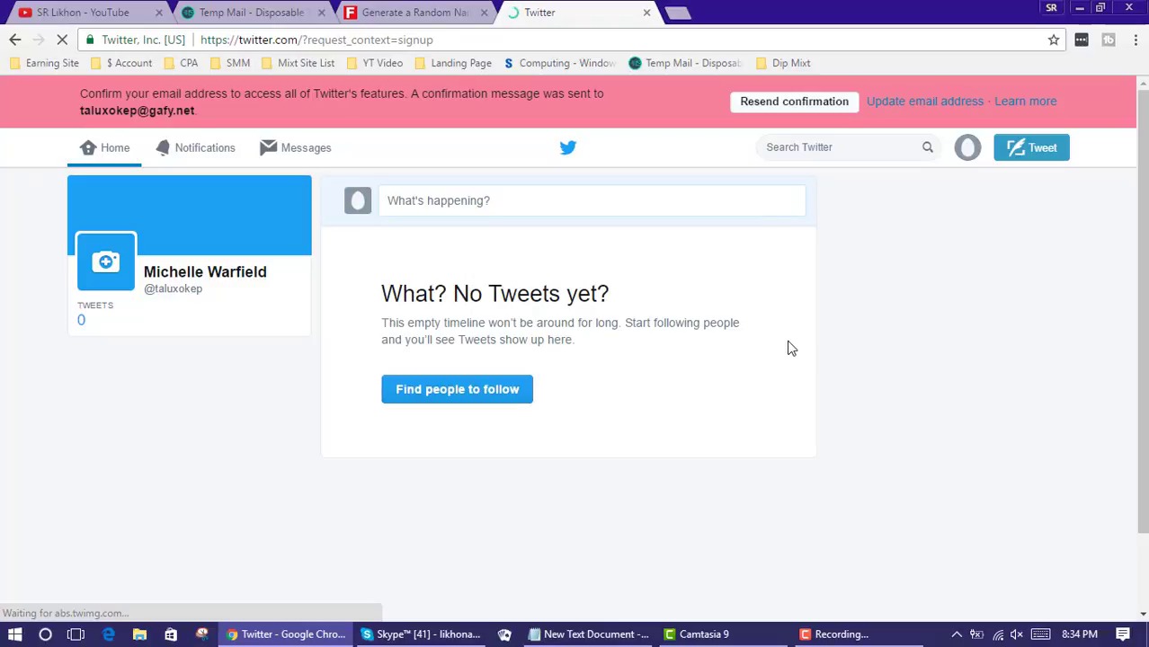
Dismiss the Twitter welcome tour with Skip All
{"action": "left_click", "coordinate": [269, 18]}
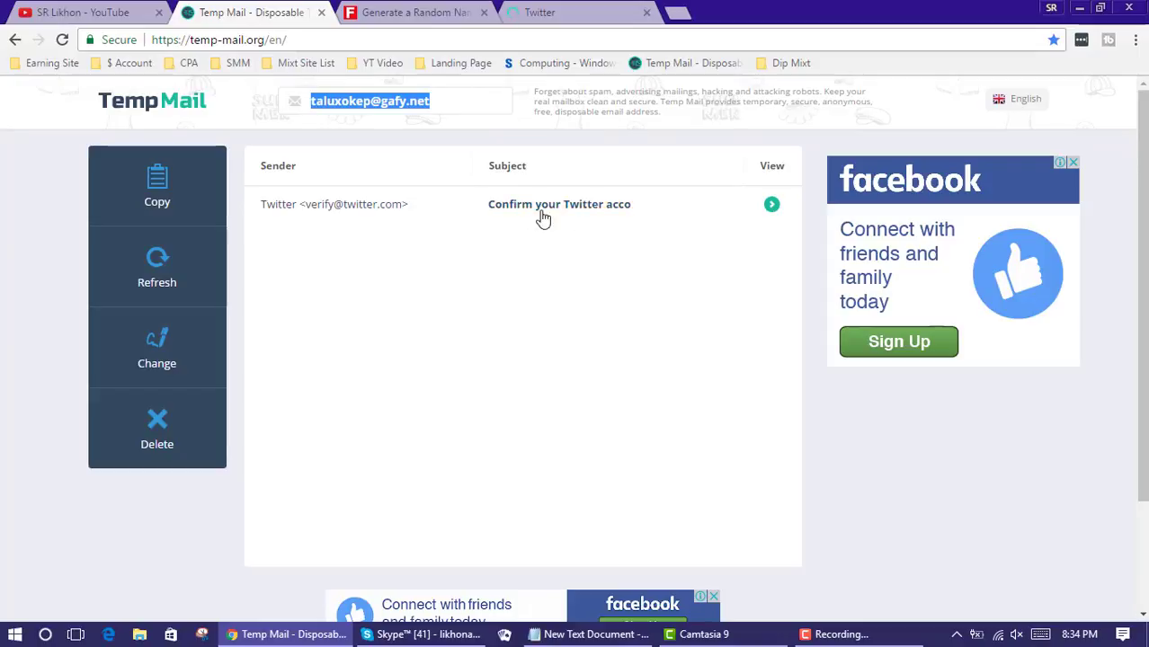
{"action": "left_click", "coordinate": [600, 12]}
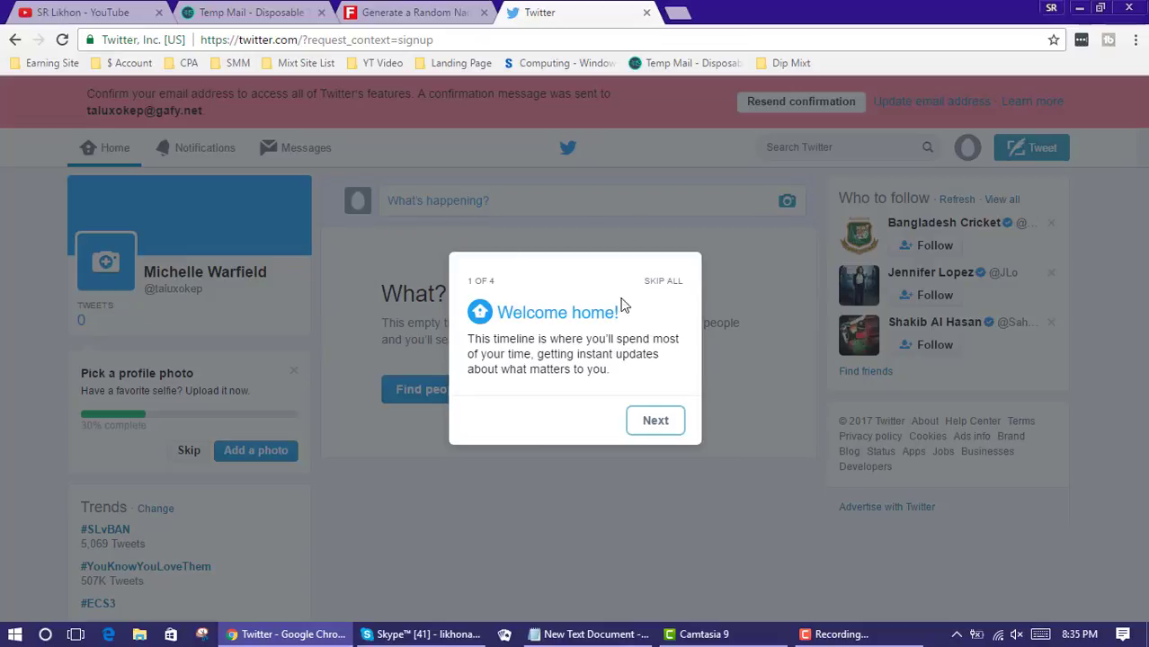
{"action": "left_click", "coordinate": [663, 283]}
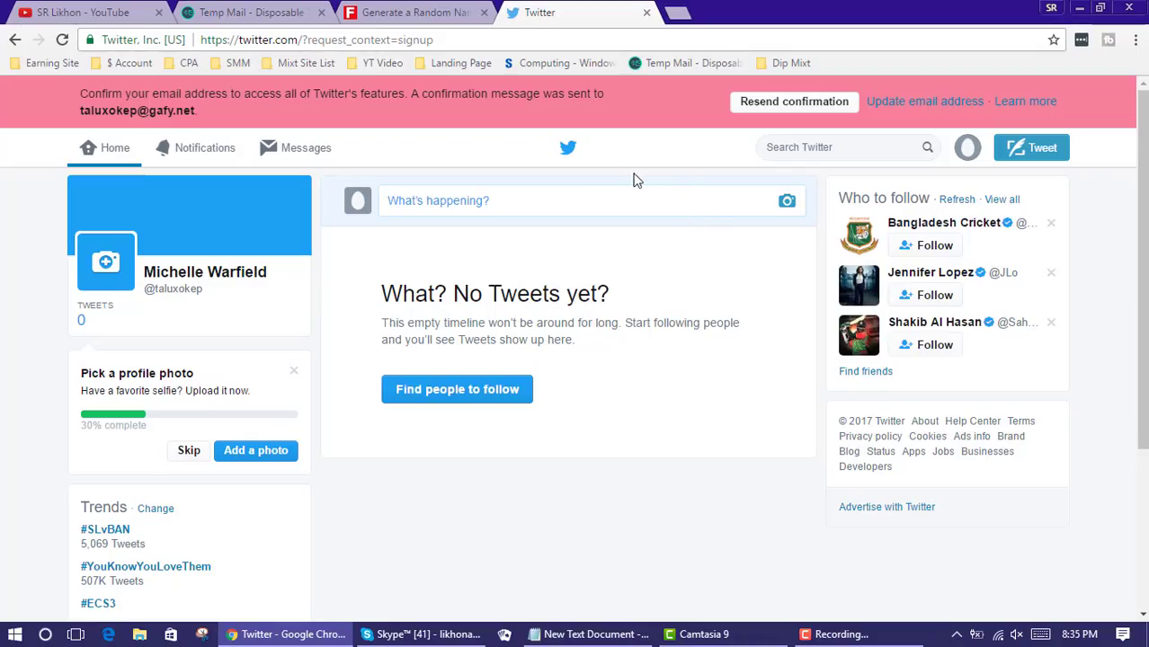
Resend the account confirmation e-mail from the pink banner
{"action": "left_click", "coordinate": [787, 106]}
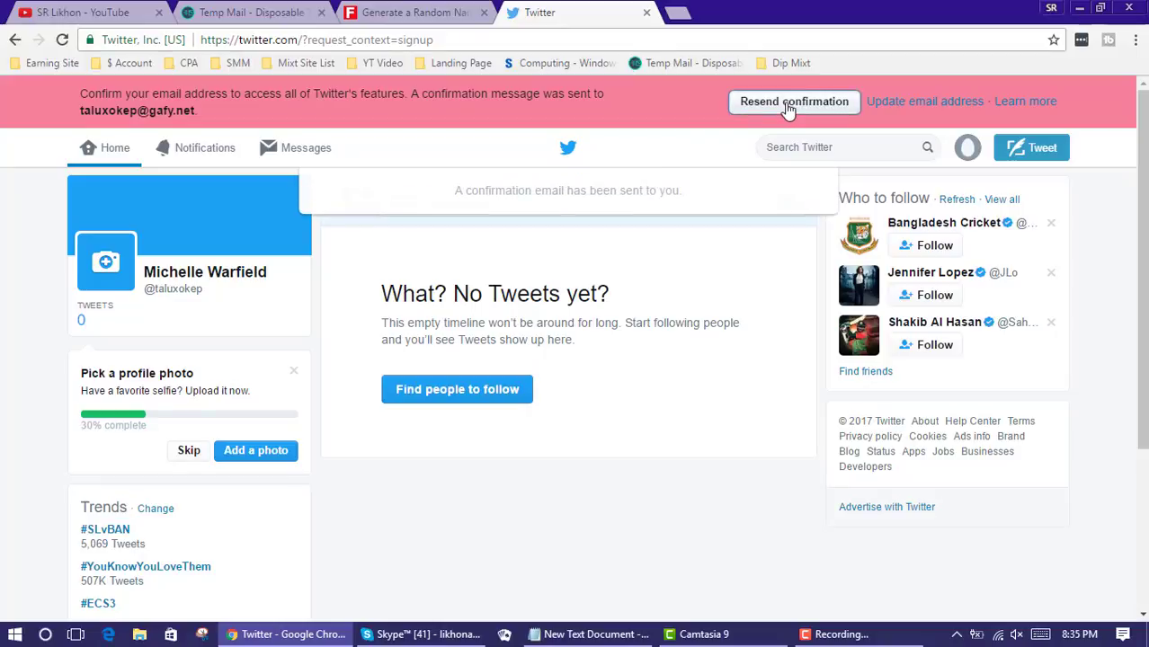
{"action": "scroll", "coordinate": [676, 209], "scroll_direction": "down", "scroll_amount": 3}
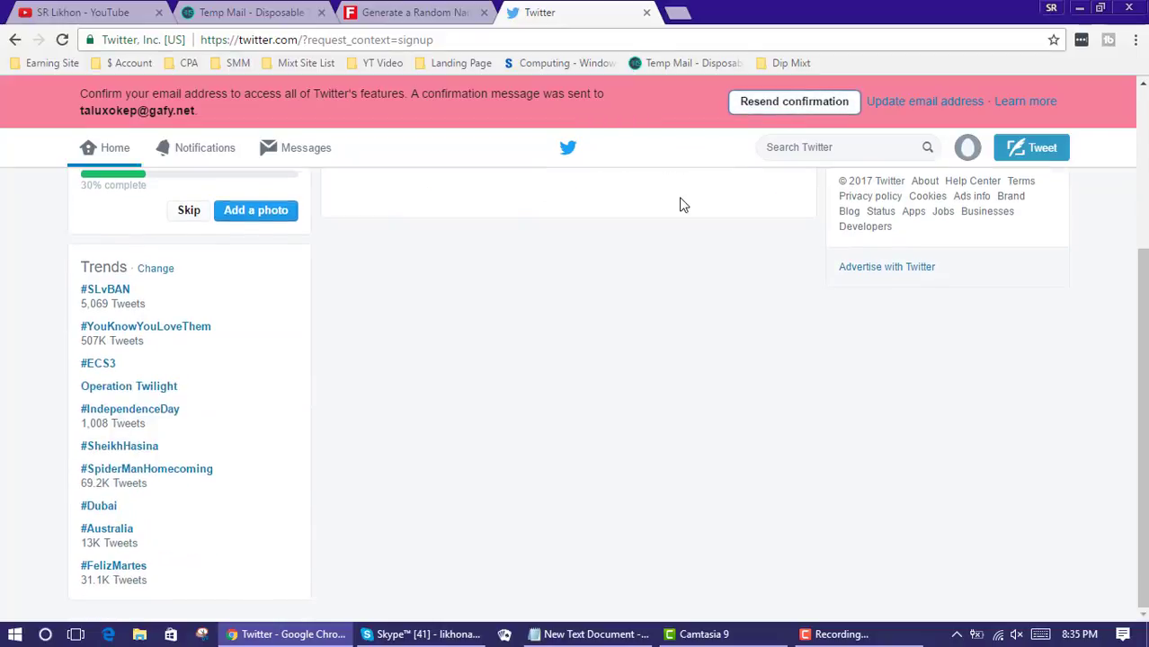
{"action": "scroll", "coordinate": [643, 148], "scroll_direction": "up", "scroll_amount": 3}
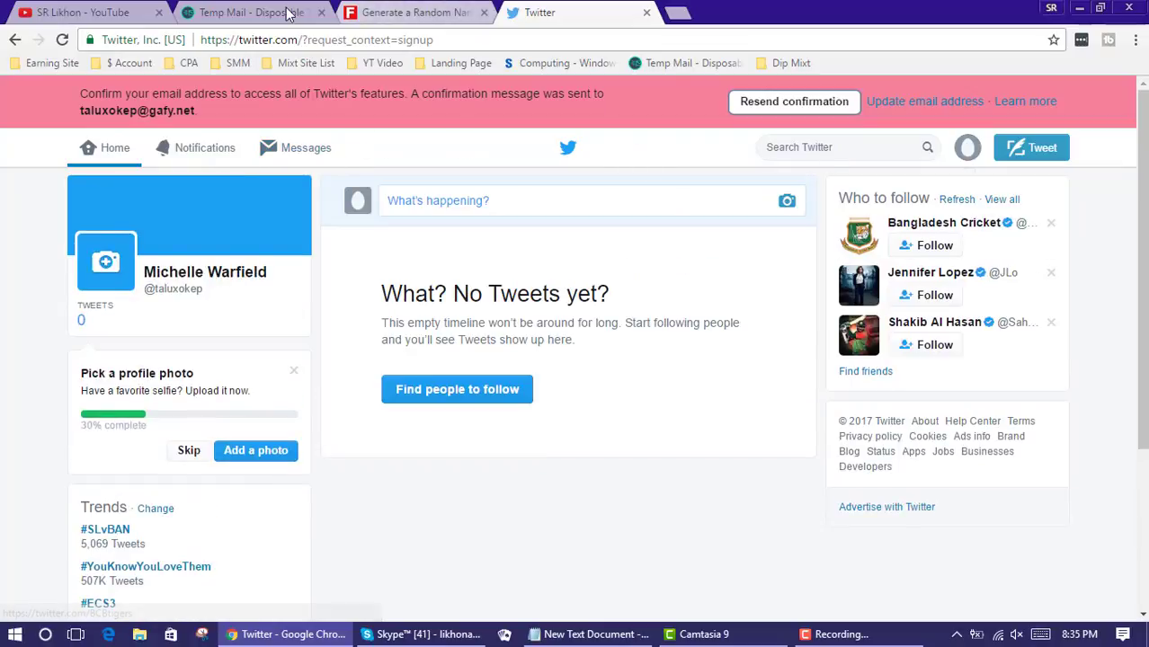
Open the 'Confirm your Twitter account' message in Temp Mail and confirm the address
{"action": "left_click", "coordinate": [289, 12]}
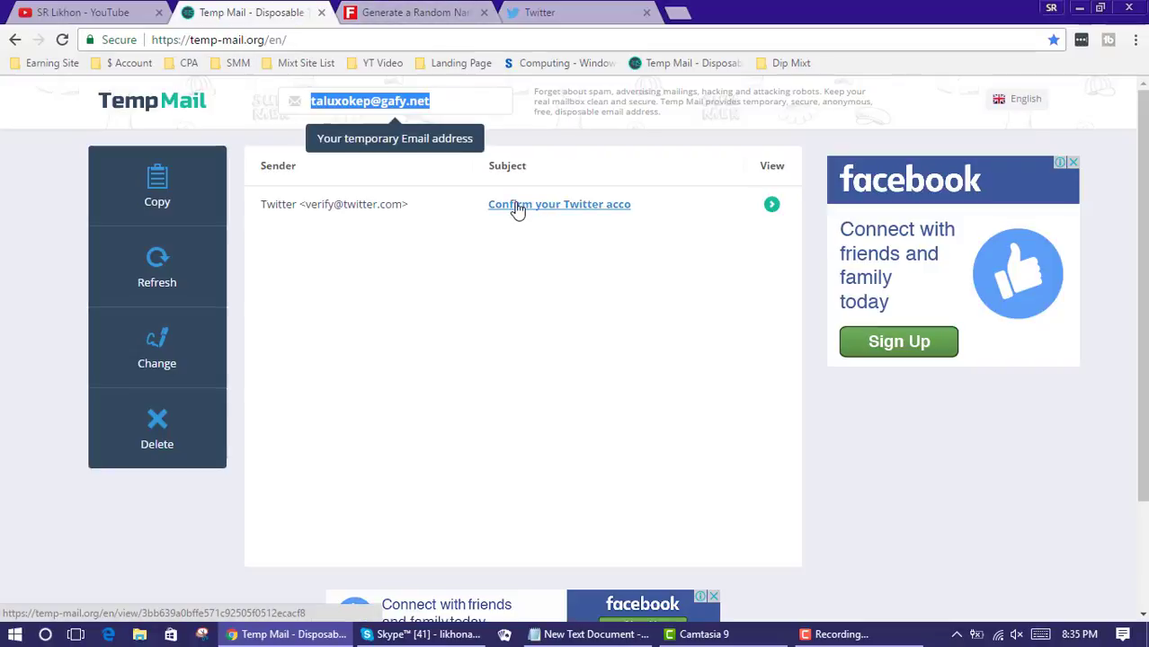
{"action": "left_click", "coordinate": [517, 206]}
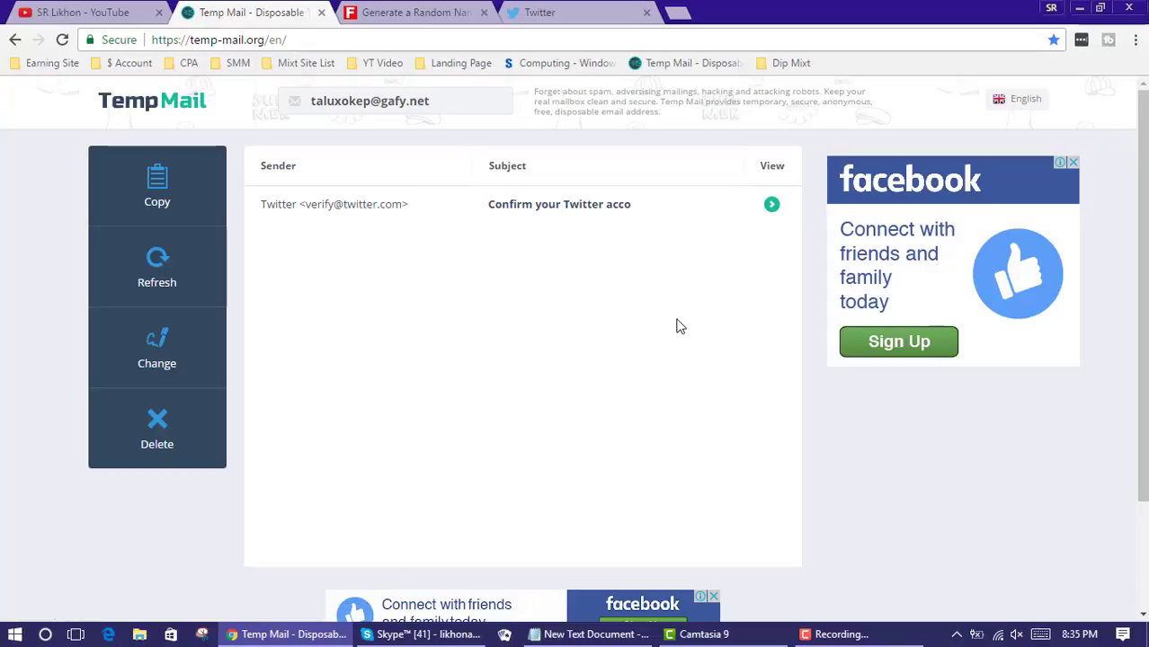
{"action": "scroll", "coordinate": [621, 360], "scroll_direction": "down", "scroll_amount": 1}
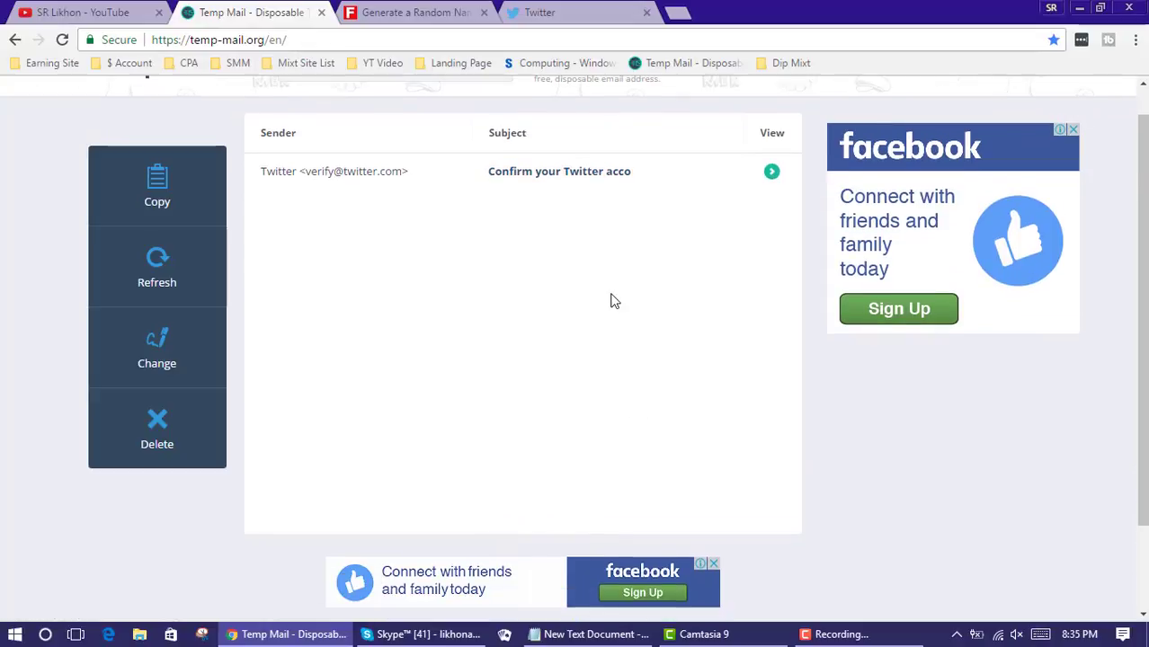
{"action": "scroll", "coordinate": [584, 287], "scroll_direction": "down", "scroll_amount": 3}
{"action": "scroll", "coordinate": [564, 277], "scroll_direction": "up", "scroll_amount": 4}
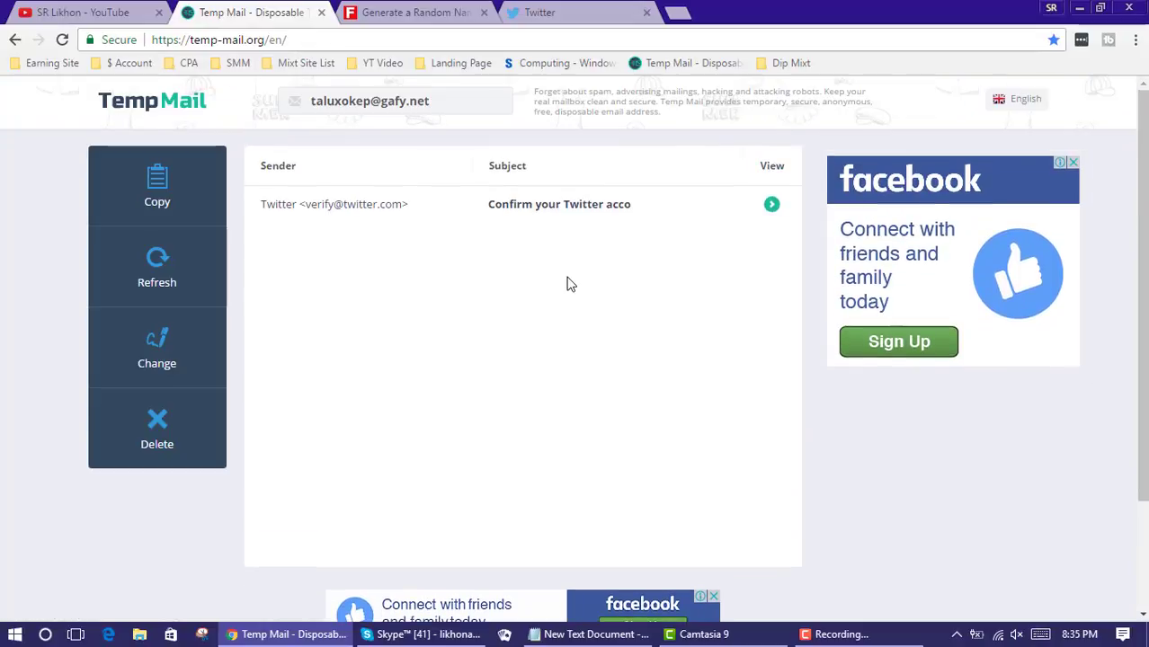
{"action": "left_click", "coordinate": [553, 215]}
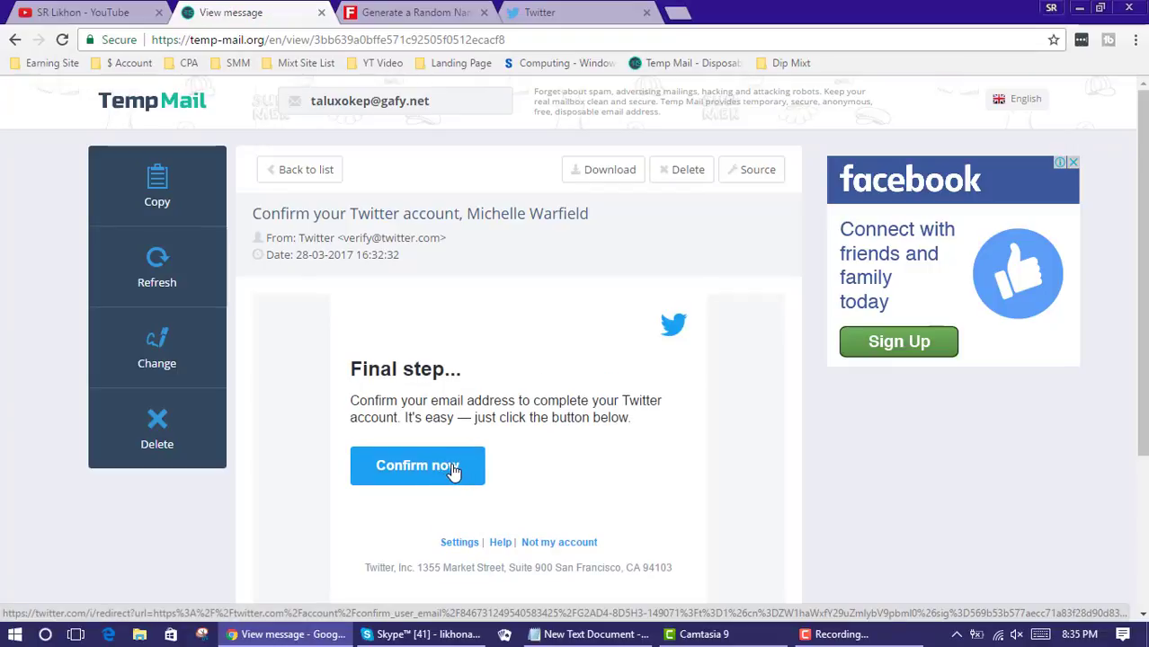
{"action": "left_click", "coordinate": [454, 470]}
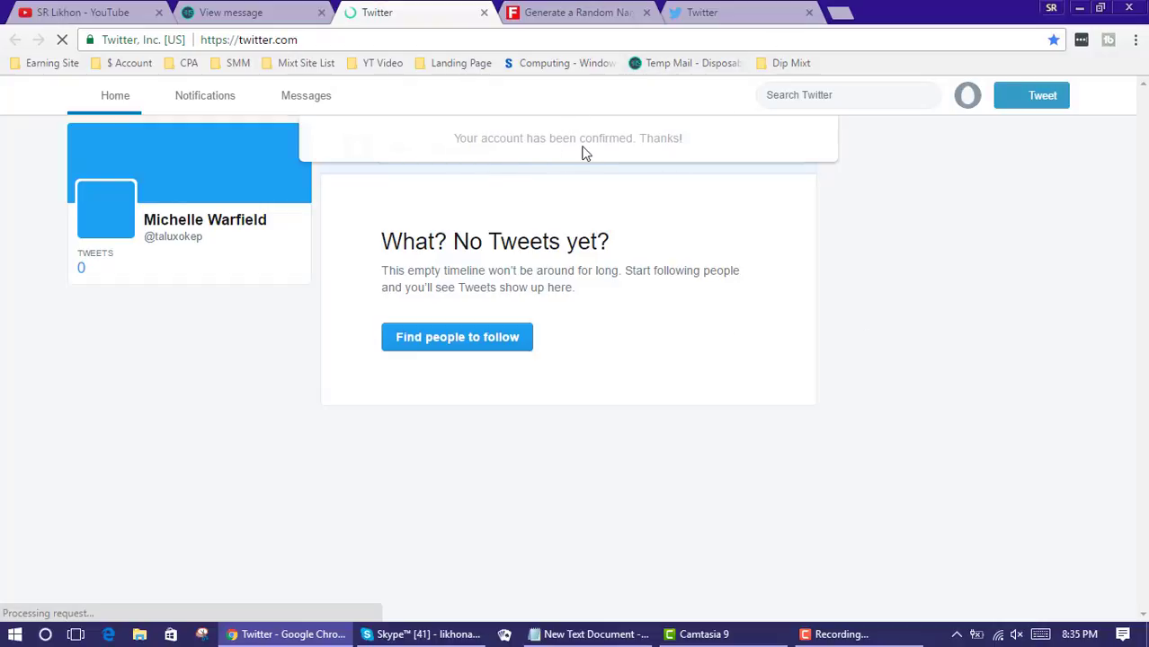
Close the duplicate Twitter tab and the 'Generate a Random Name' and 'View message' tabs
{"action": "left_click", "coordinate": [810, 12]}
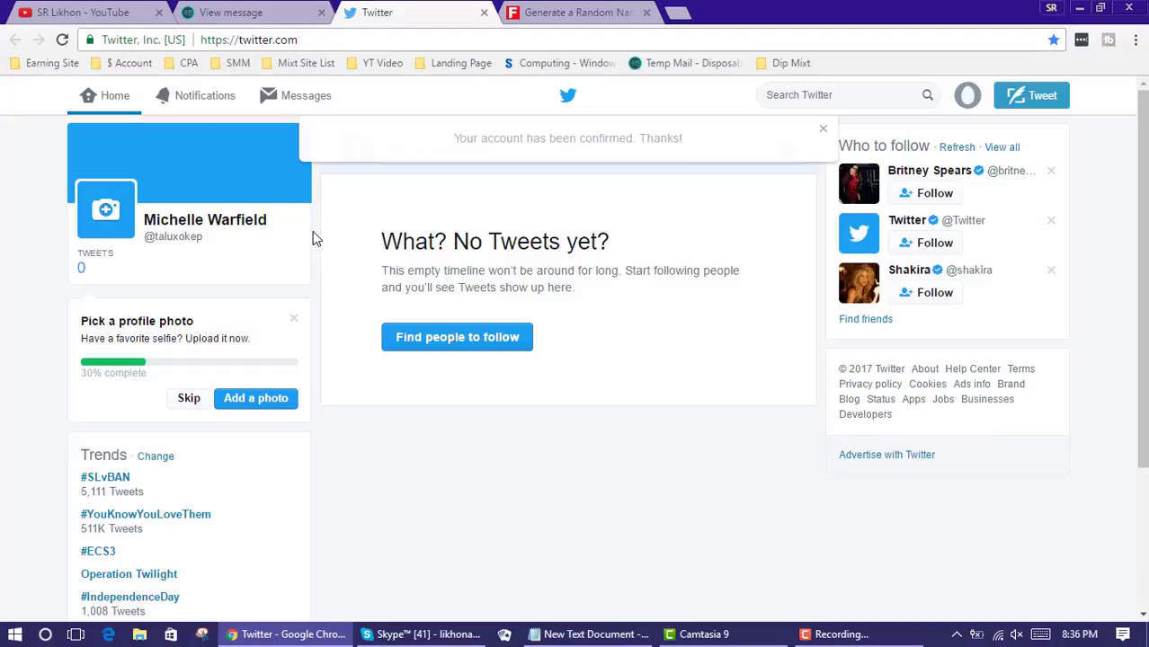
{"action": "left_click_drag", "start_coordinate": [1140, 180], "coordinate": [1143, 134]}
{"action": "left_click", "coordinate": [647, 12]}
{"action": "left_click", "coordinate": [321, 12]}
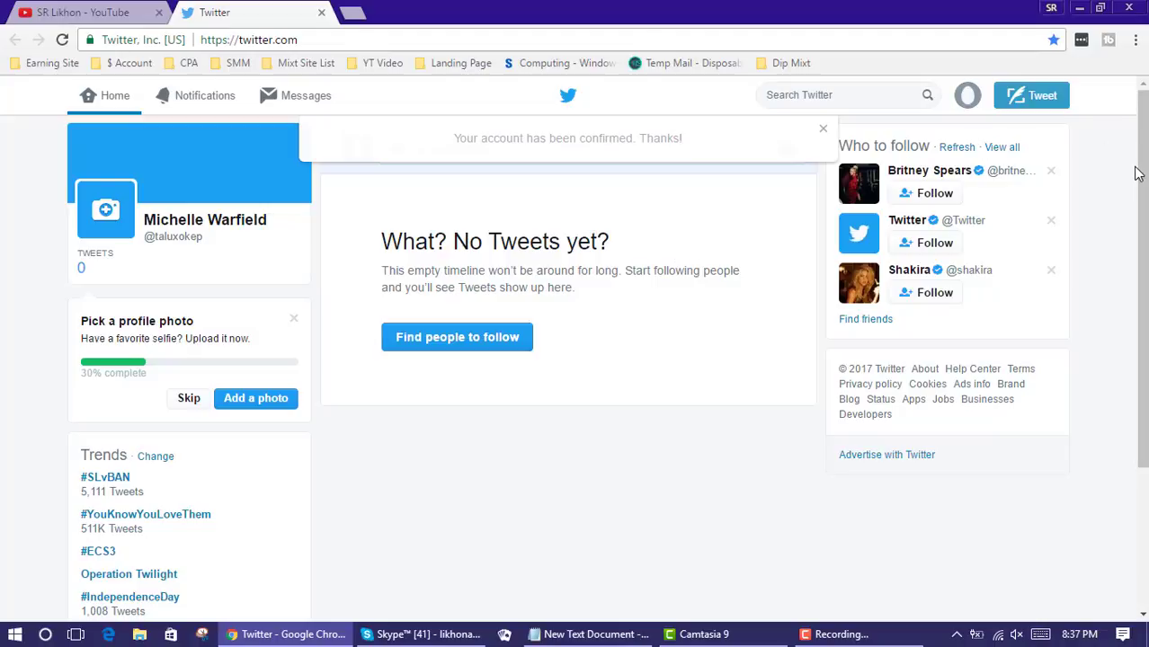
Follow each account in the Who to follow suggestions, including Twitter and YouTube, as the list refreshes
{"action": "left_click", "coordinate": [940, 195]}
{"action": "left_click", "coordinate": [938, 246]}
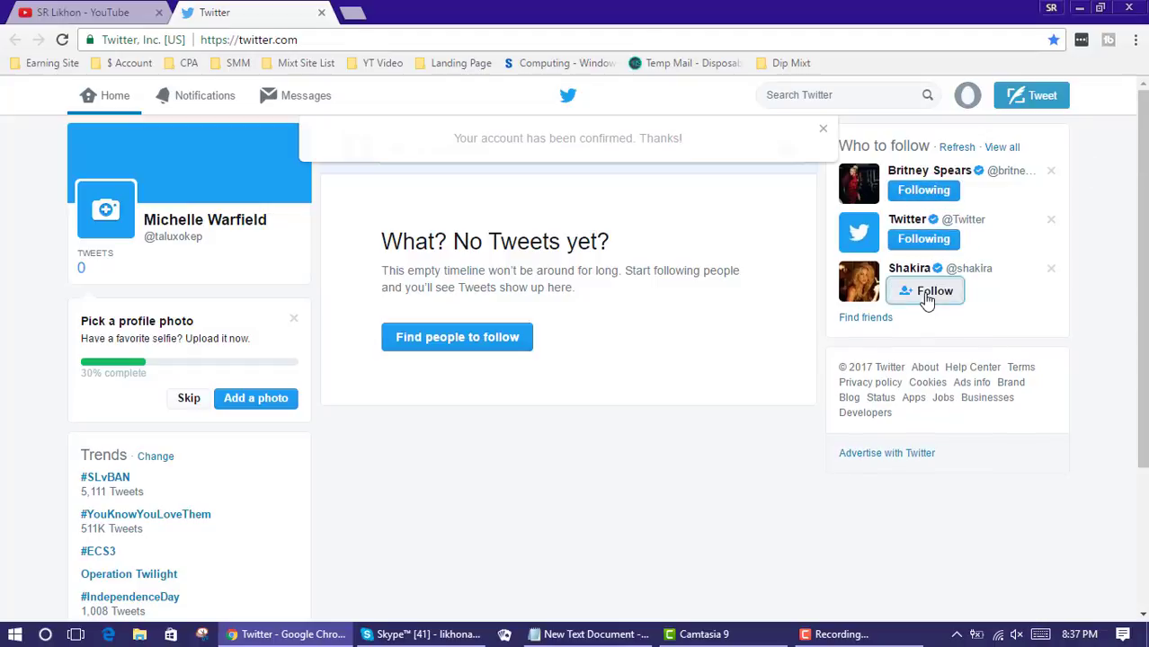
{"action": "left_click", "coordinate": [931, 292]}
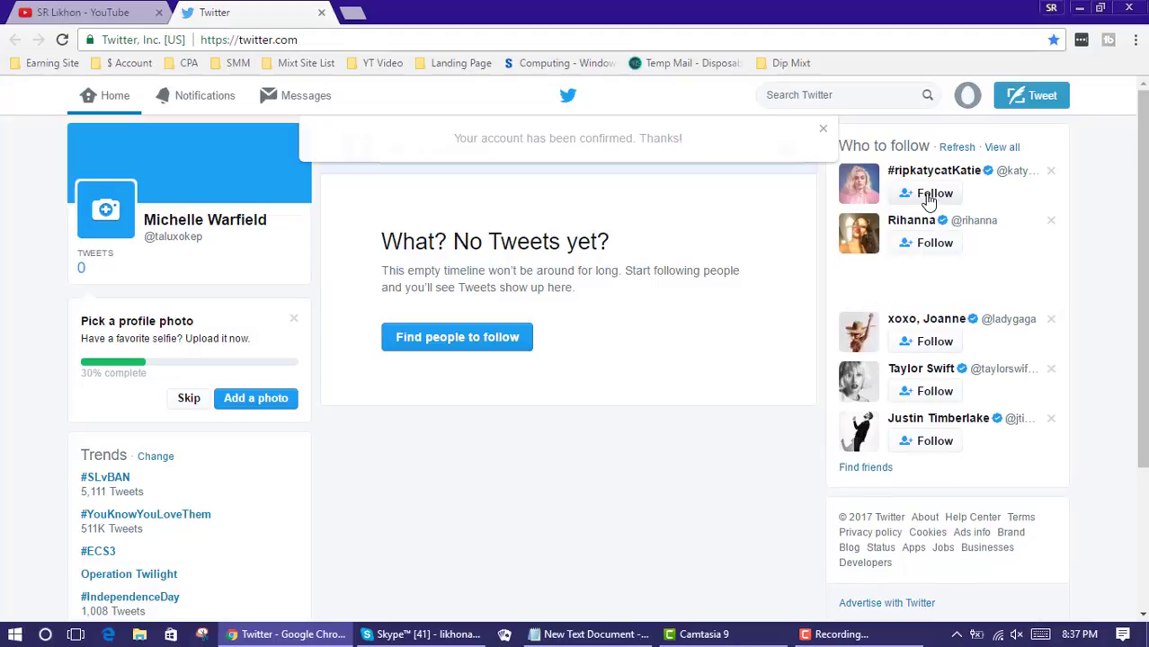
{"action": "left_click", "coordinate": [928, 194]}
{"action": "left_click", "coordinate": [937, 248]}
{"action": "left_click", "coordinate": [939, 291]}
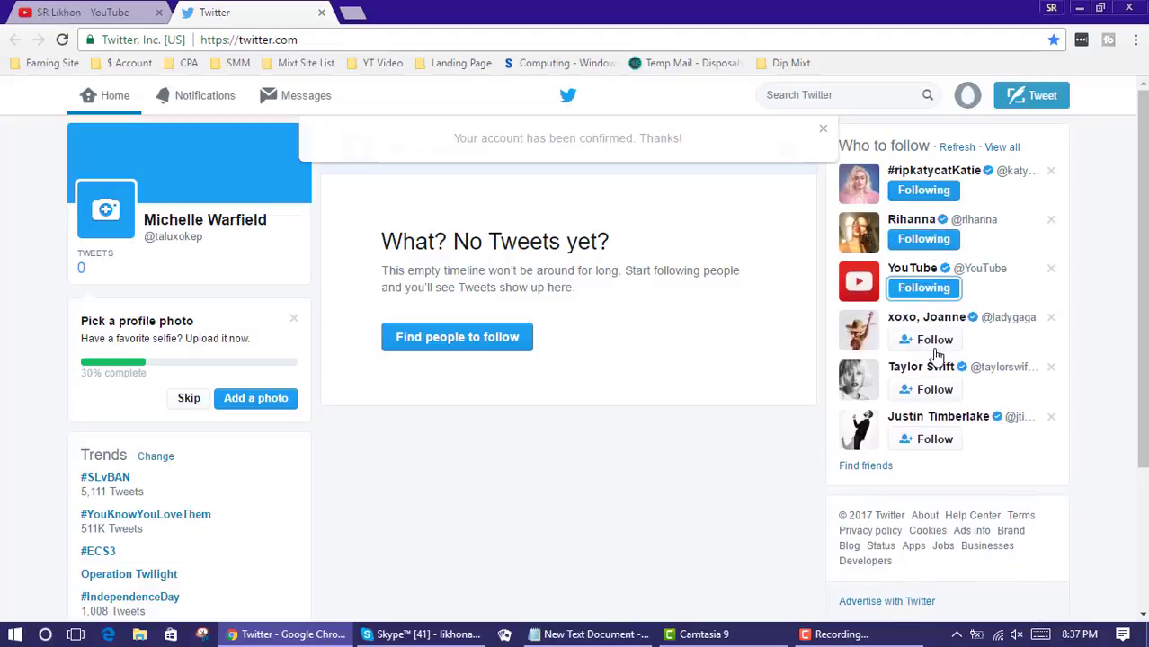
{"action": "left_click", "coordinate": [925, 338]}
{"action": "left_click", "coordinate": [926, 386]}
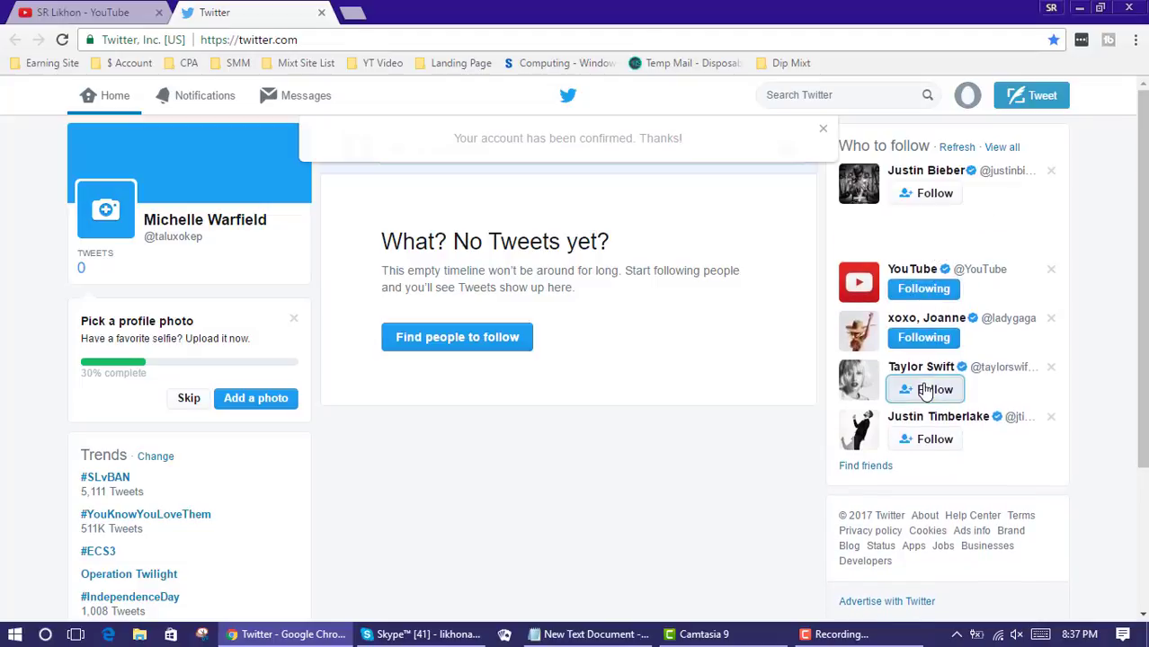
{"action": "left_click", "coordinate": [922, 440]}
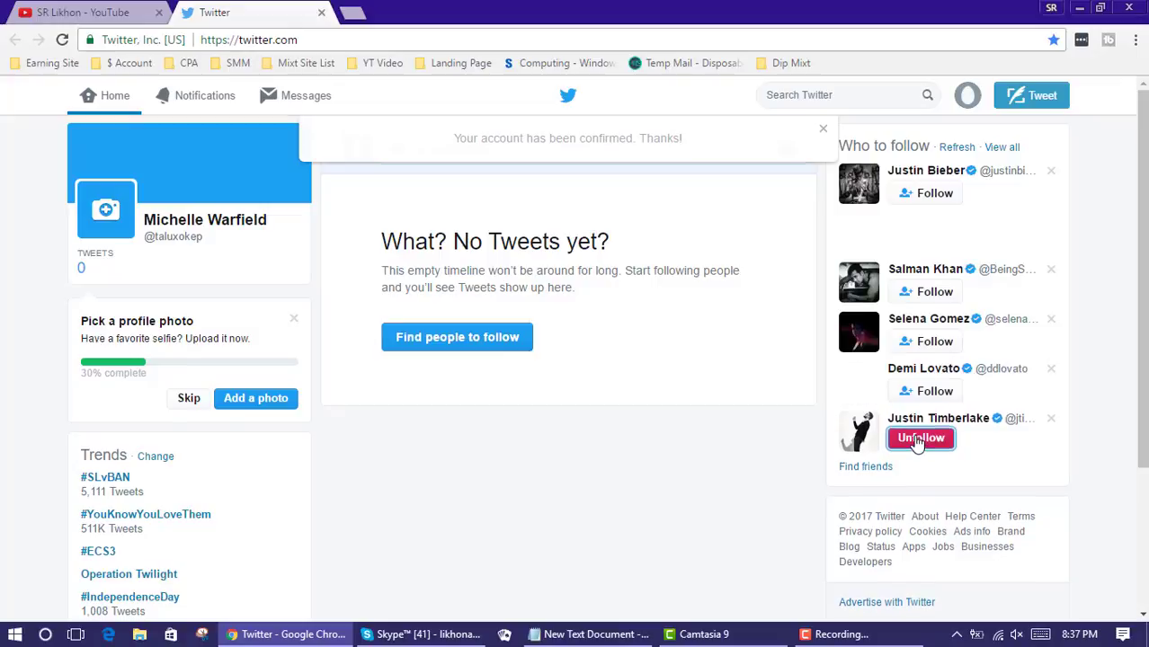
{"action": "left_click", "coordinate": [942, 199]}
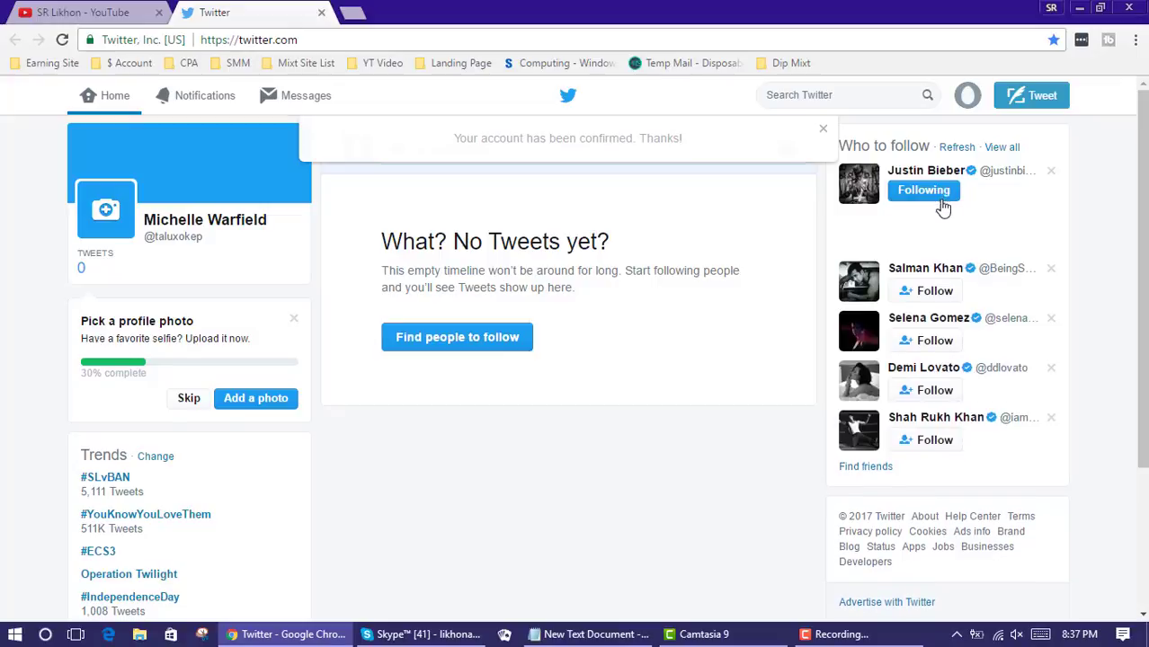
{"action": "left_click", "coordinate": [939, 292]}
{"action": "left_click", "coordinate": [935, 342]}
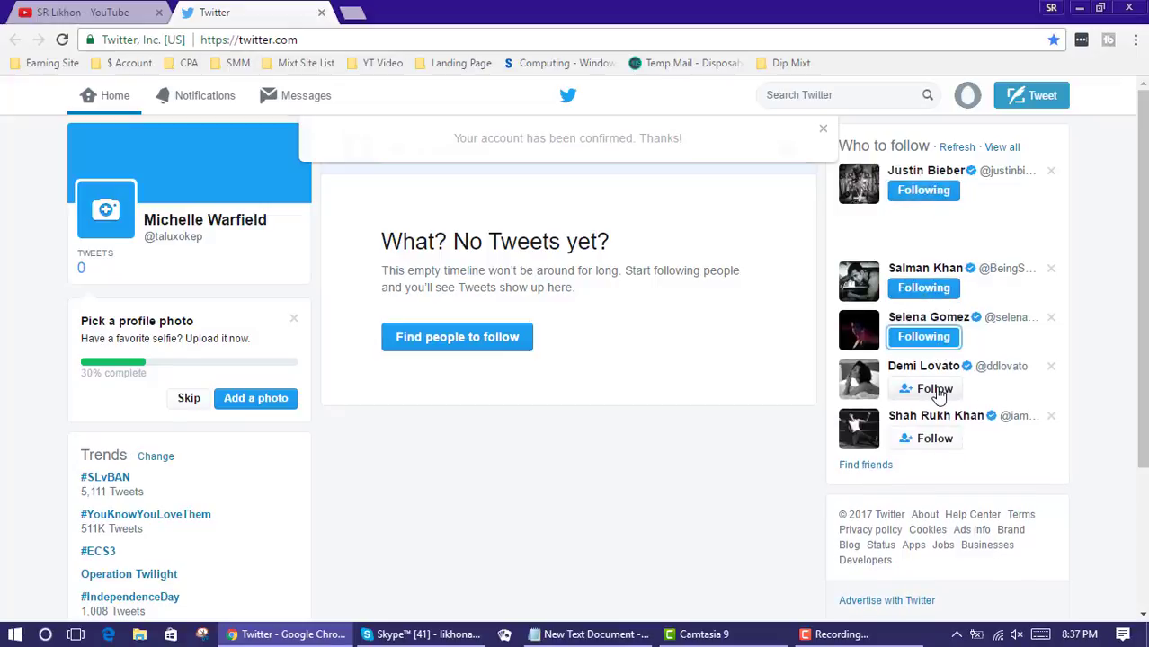
{"action": "left_click", "coordinate": [934, 389]}
{"action": "left_click", "coordinate": [935, 439]}
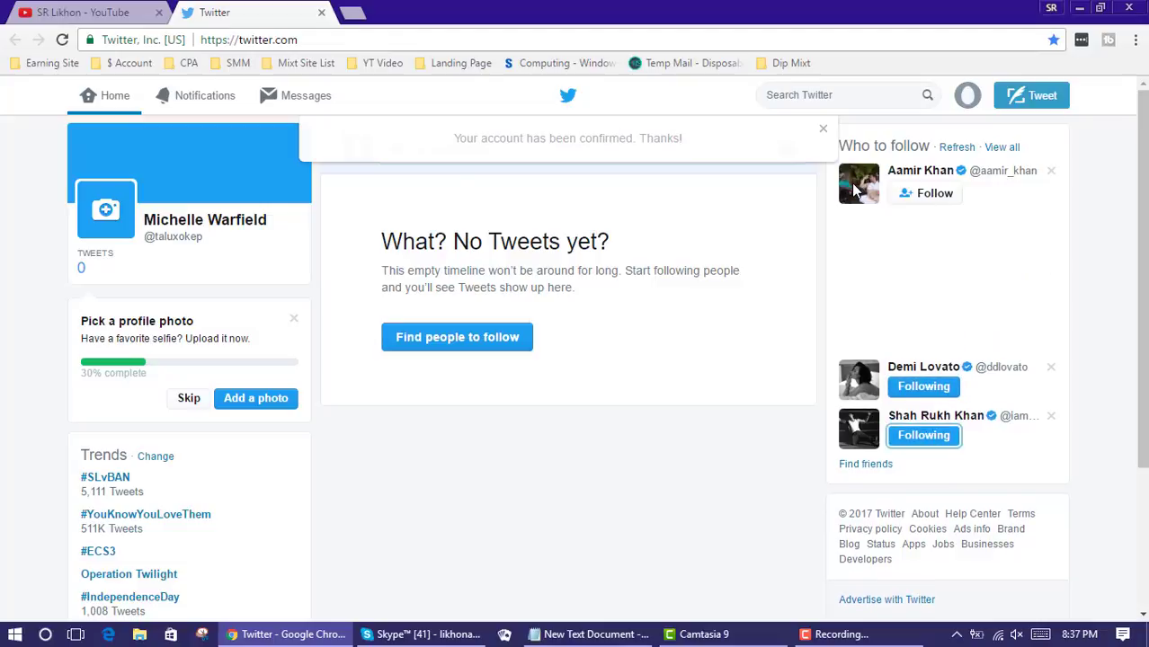
{"action": "mouse_move", "coordinate": [863, 197]}
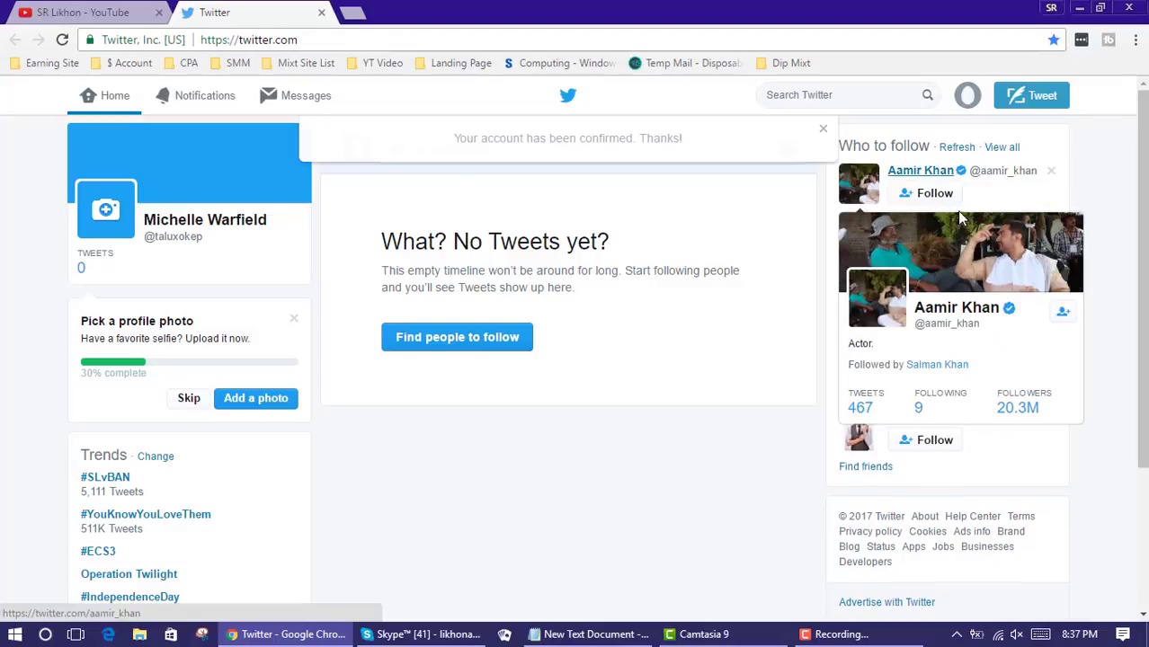
{"action": "left_click", "coordinate": [925, 194]}
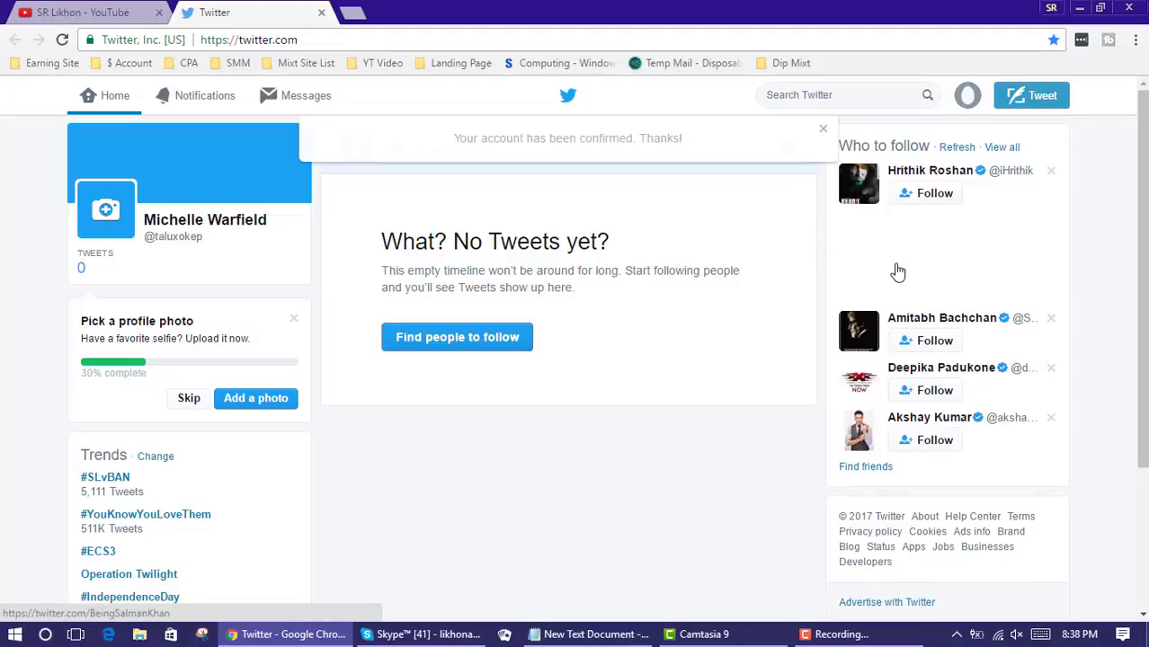
{"action": "left_click", "coordinate": [931, 196]}
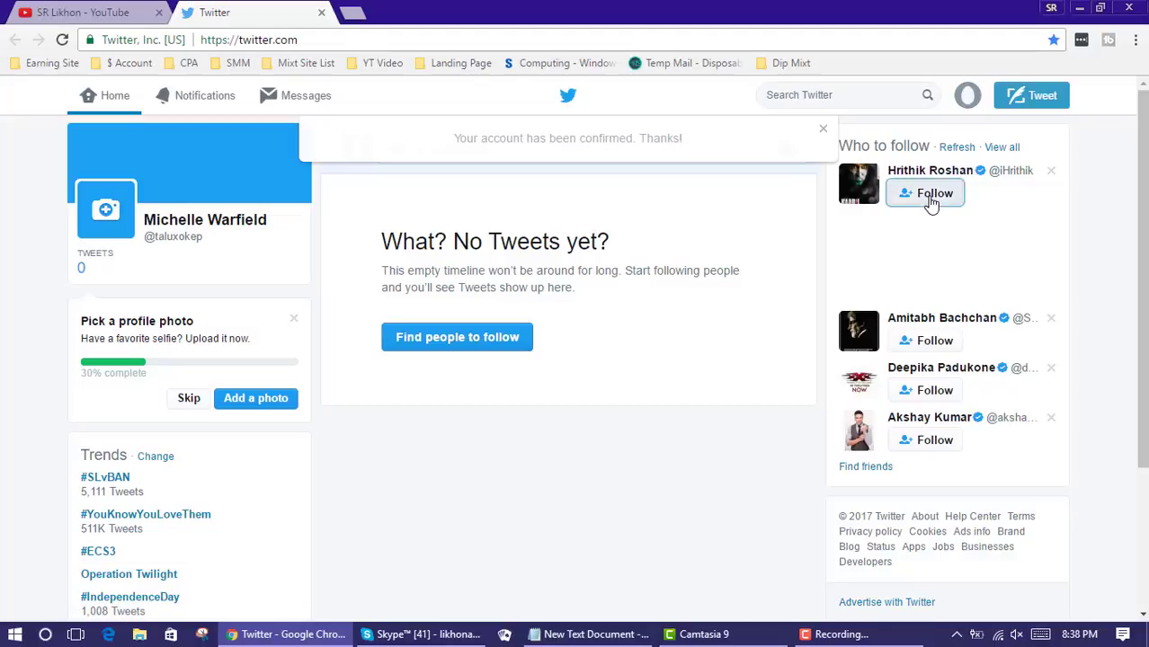
{"action": "left_click", "coordinate": [935, 340]}
{"action": "left_click", "coordinate": [940, 390]}
{"action": "left_click", "coordinate": [937, 436]}
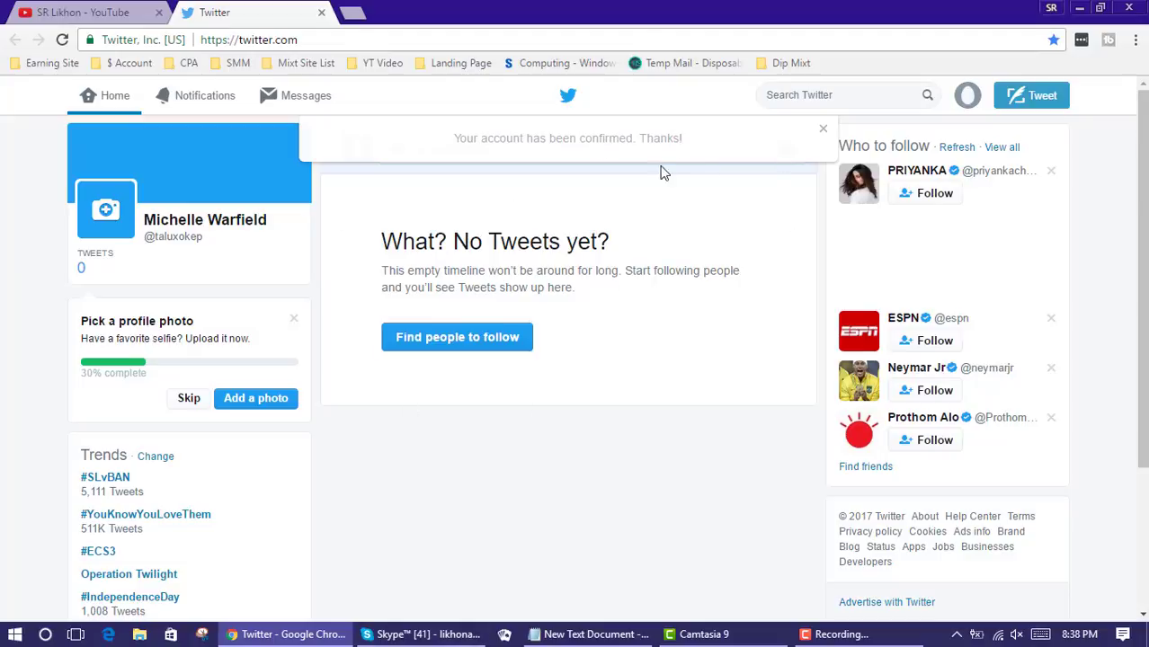
Log out of the new account and sign in with the saved account's autofilled credentials
{"action": "left_click", "coordinate": [977, 98]}
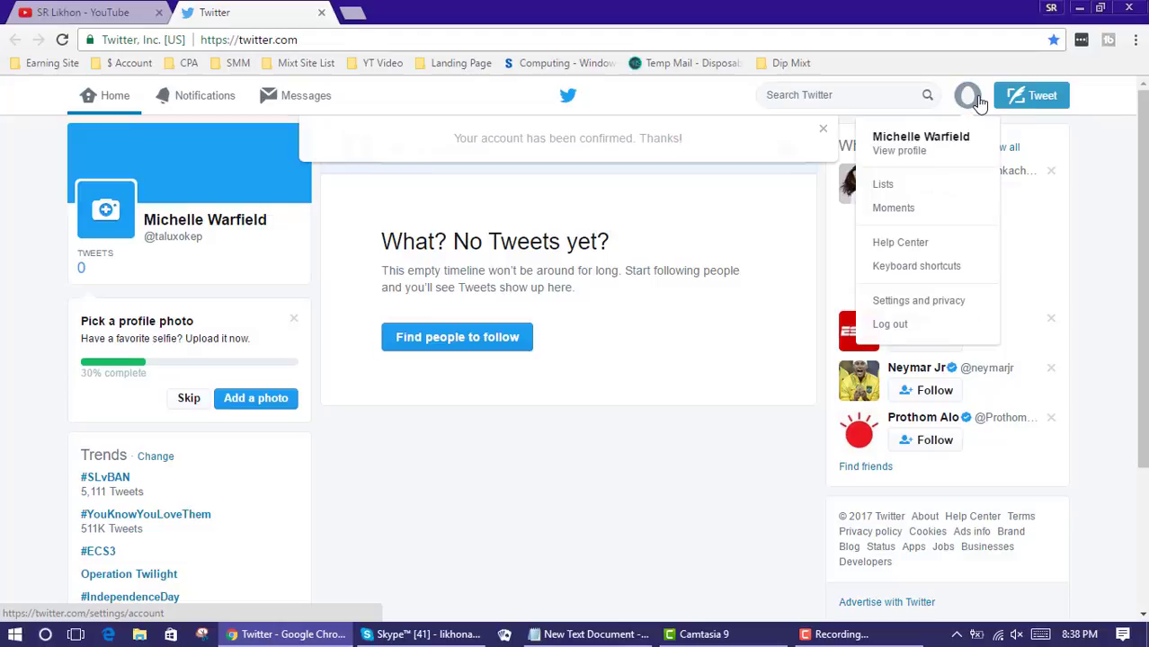
{"action": "left_click", "coordinate": [883, 327]}
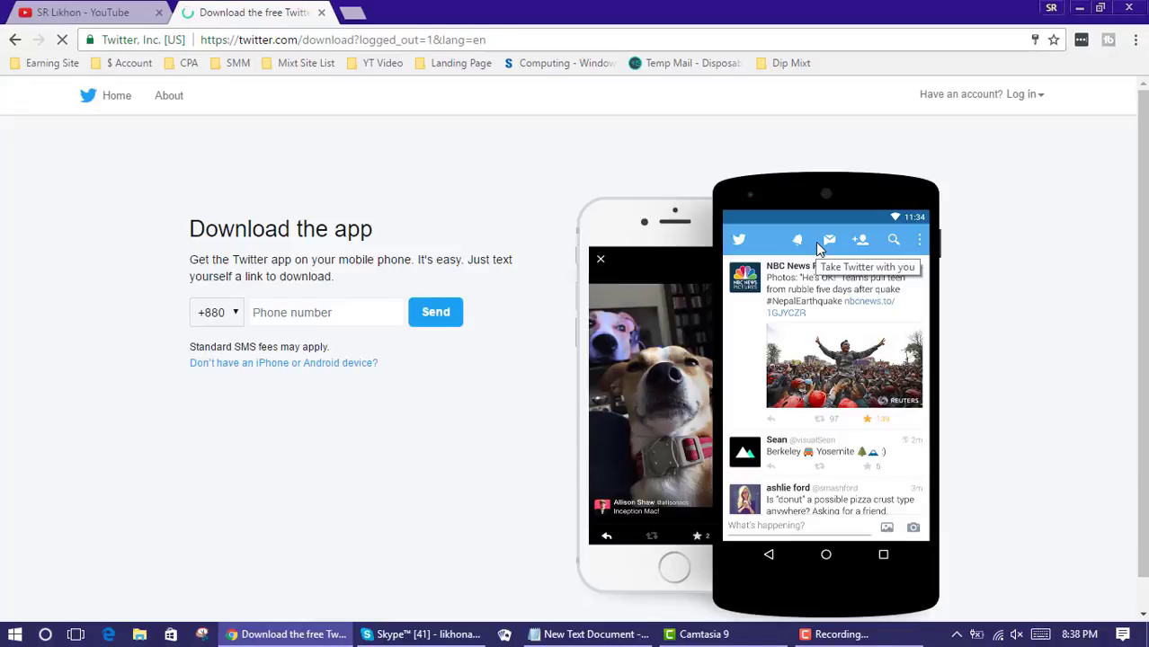
{"action": "left_click", "coordinate": [1037, 97]}
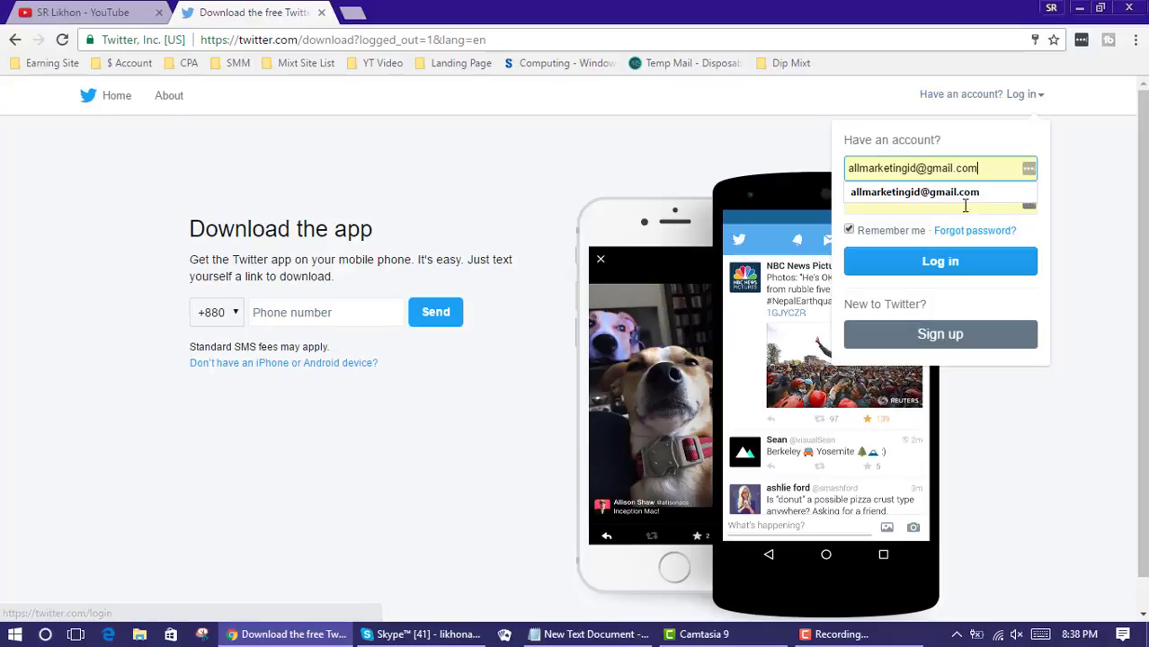
{"action": "left_click", "coordinate": [923, 196]}
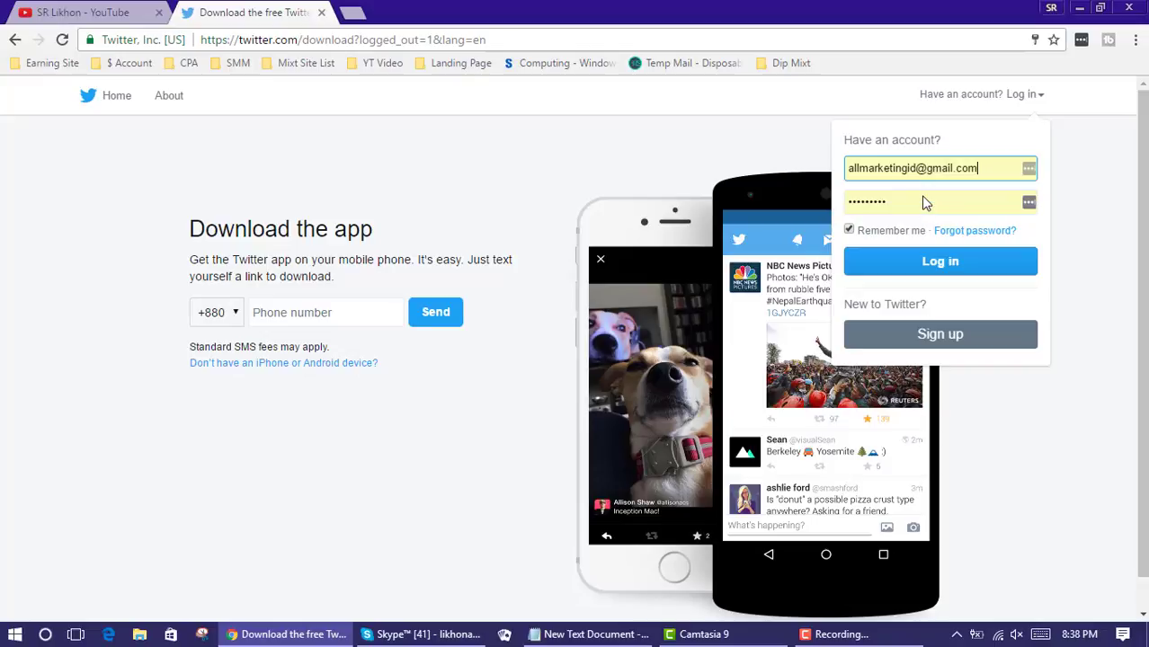
{"action": "left_click", "coordinate": [934, 261]}
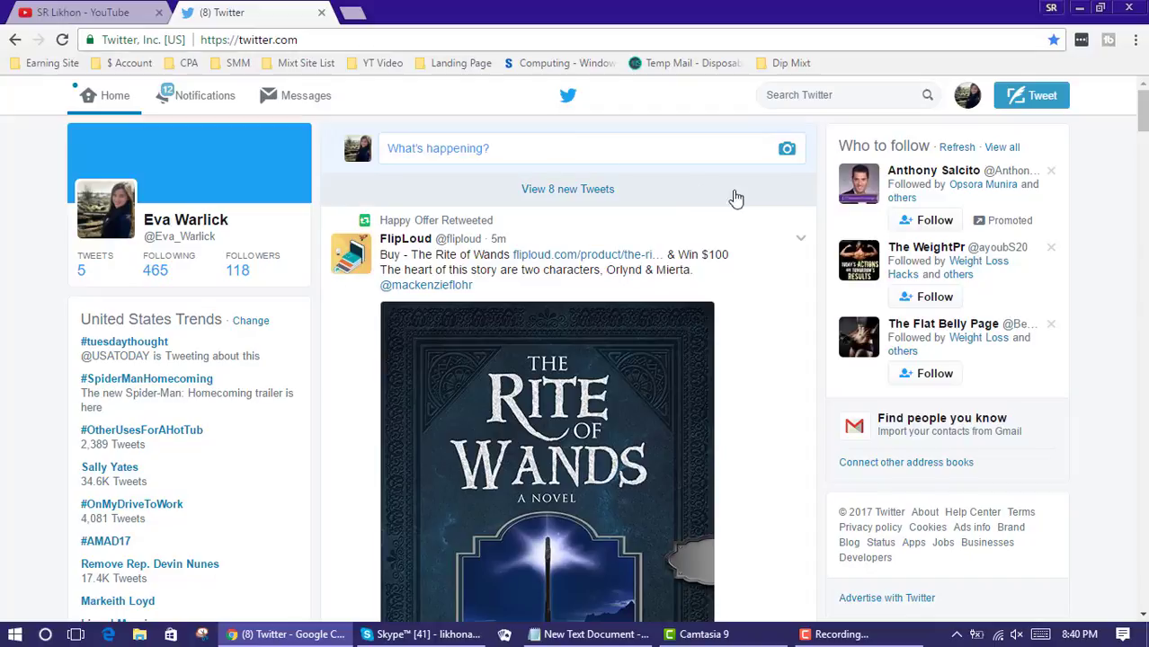
Follow the first three accounts in the Who to follow panel
{"action": "left_click", "coordinate": [935, 221]}
{"action": "left_click", "coordinate": [939, 295]}
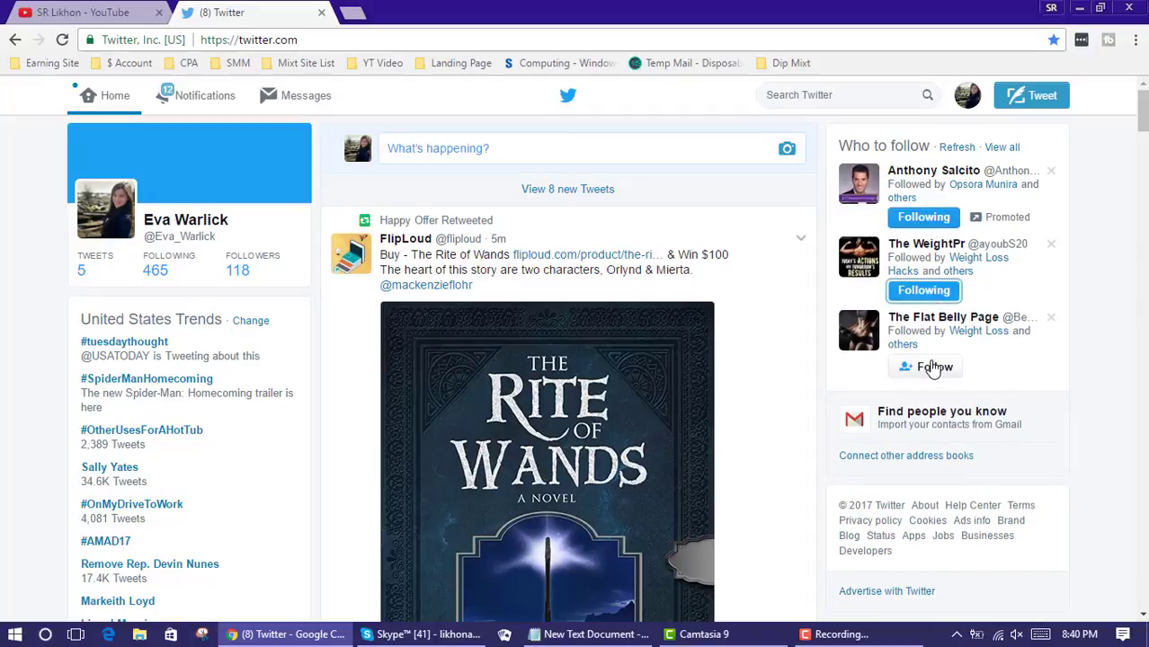
{"action": "left_click", "coordinate": [933, 368]}
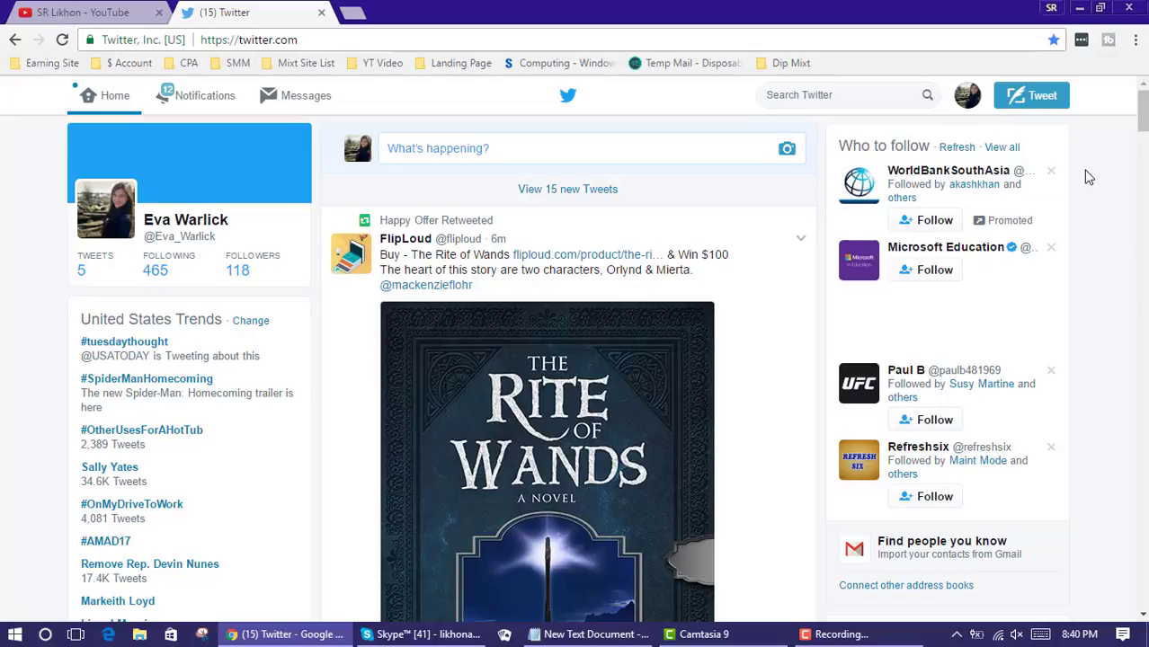
{"action": "scroll", "coordinate": [1088, 177], "scroll_direction": "down", "scroll_amount": 3}
{"action": "scroll", "coordinate": [1088, 177], "scroll_direction": "up", "scroll_amount": 3}
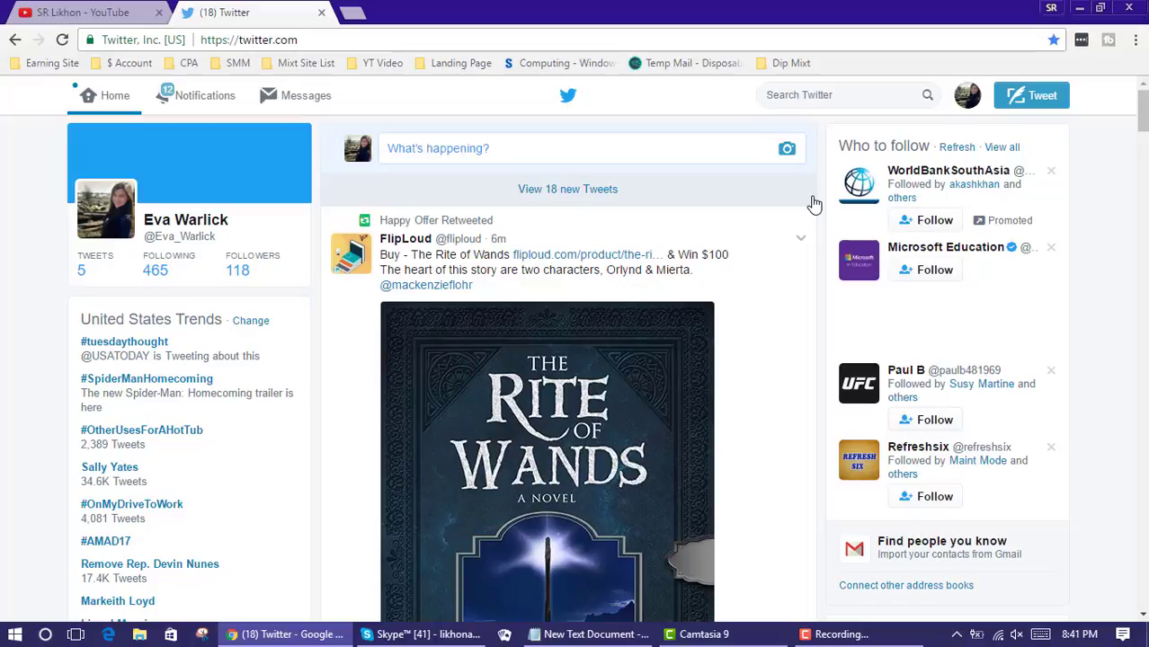
Search Twitter for 'make money'
{"action": "left_click", "coordinate": [842, 97]}
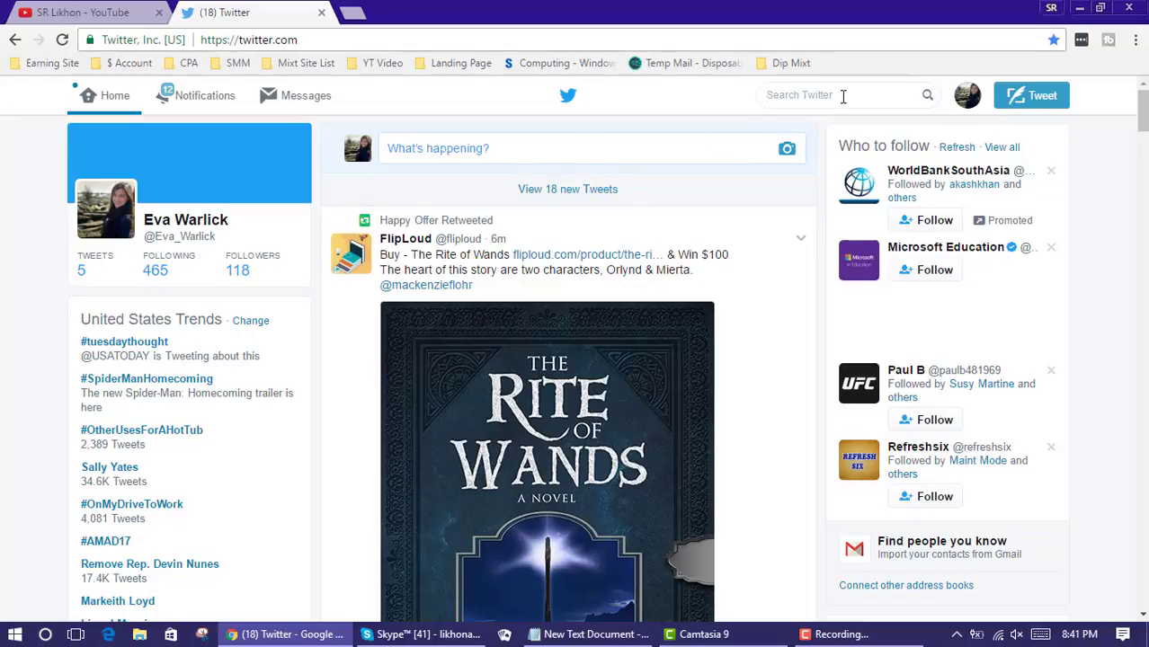
{"action": "type", "text": "make"}
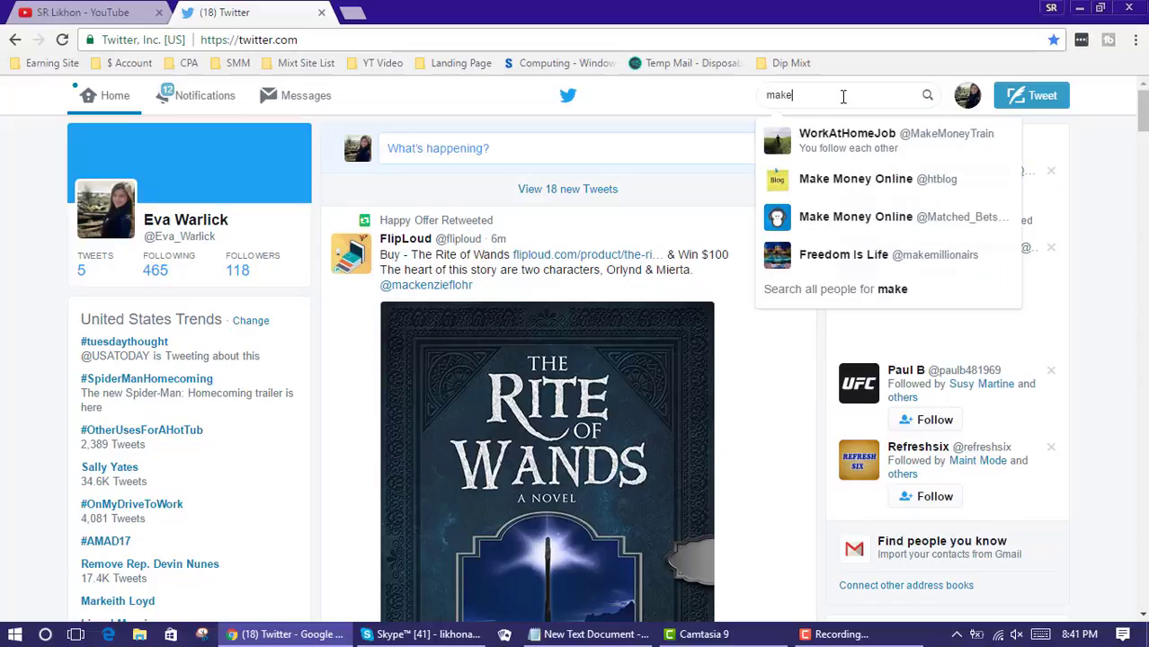
{"action": "type", "text": " mon"}
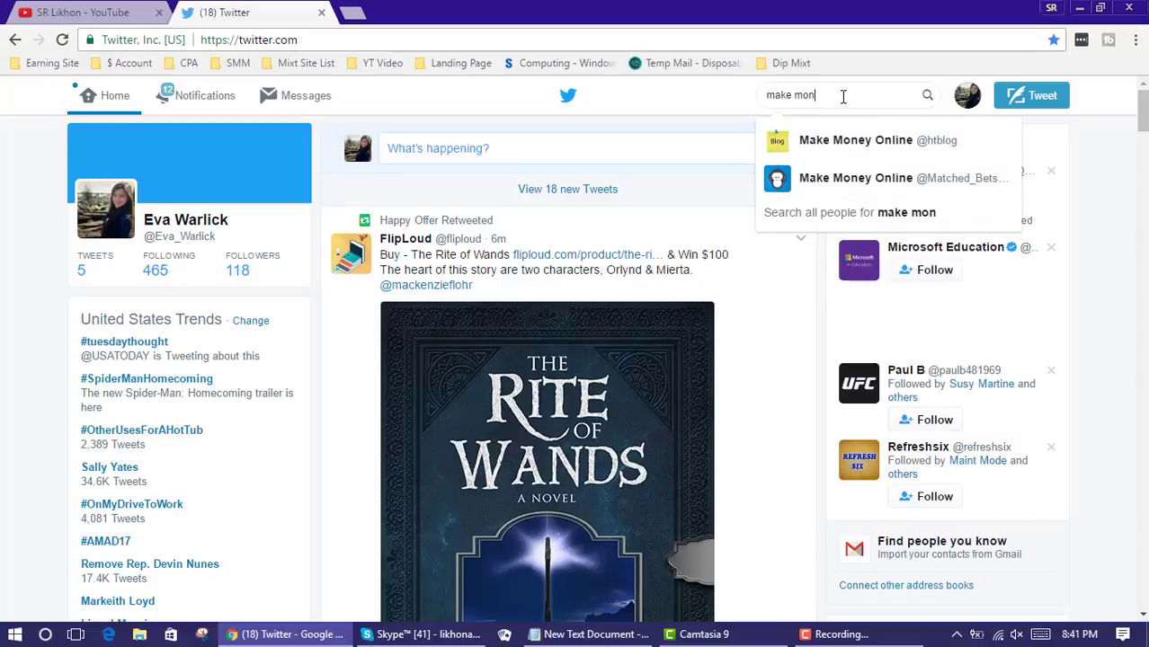
{"action": "type", "text": "ey"}
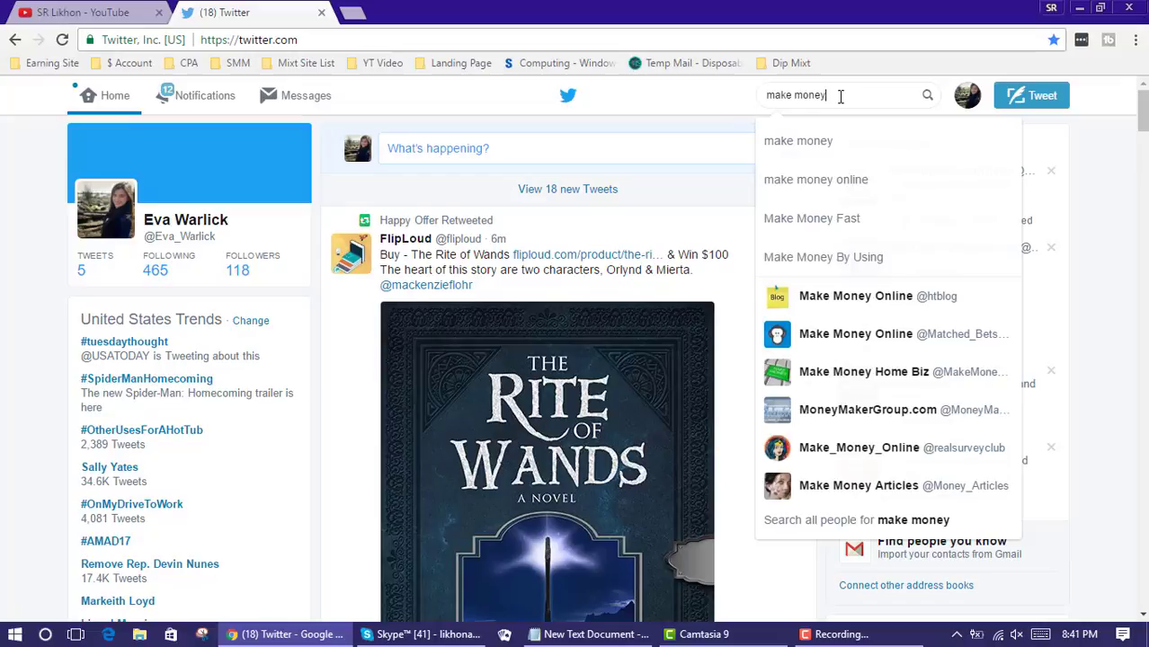
{"action": "left_click", "coordinate": [889, 154]}
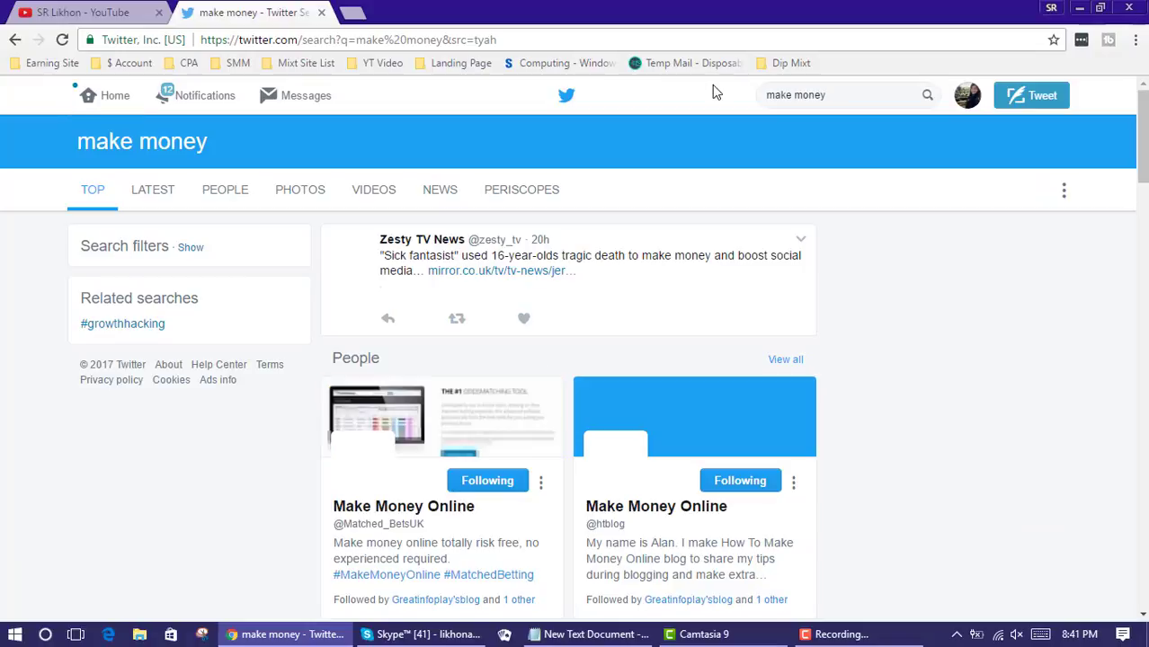
Scroll through the 'make money' results, reloading with F5, to view the People cards and tweets
{"action": "left_click", "coordinate": [692, 106]}
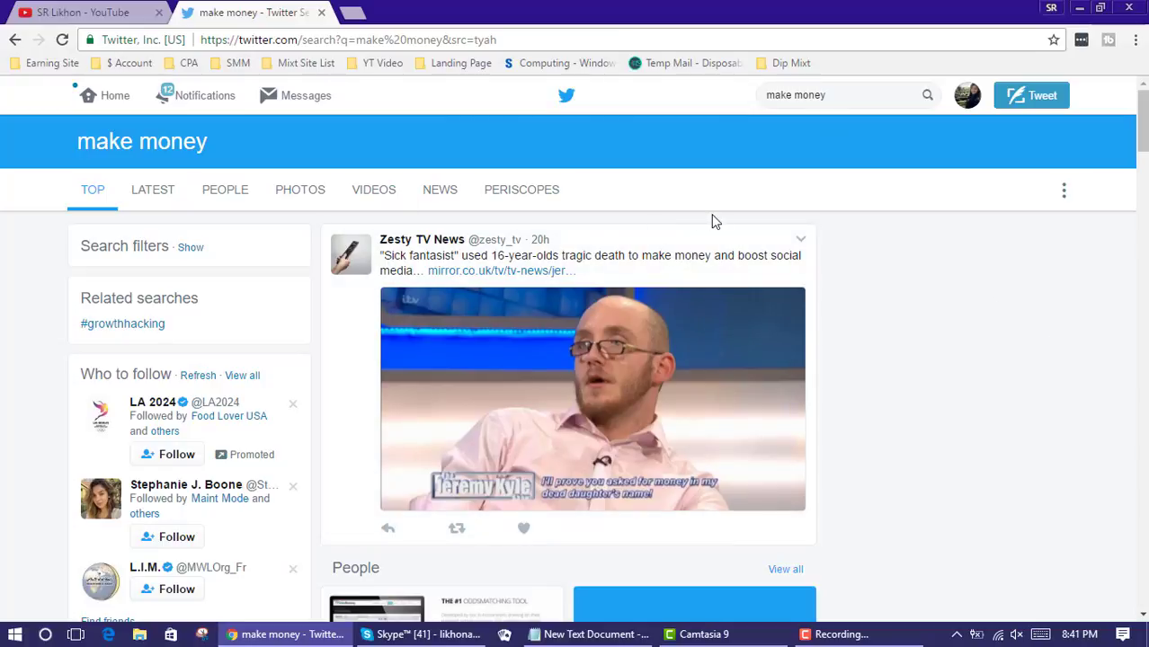
{"action": "scroll", "coordinate": [743, 270], "scroll_direction": "down", "scroll_amount": 3}
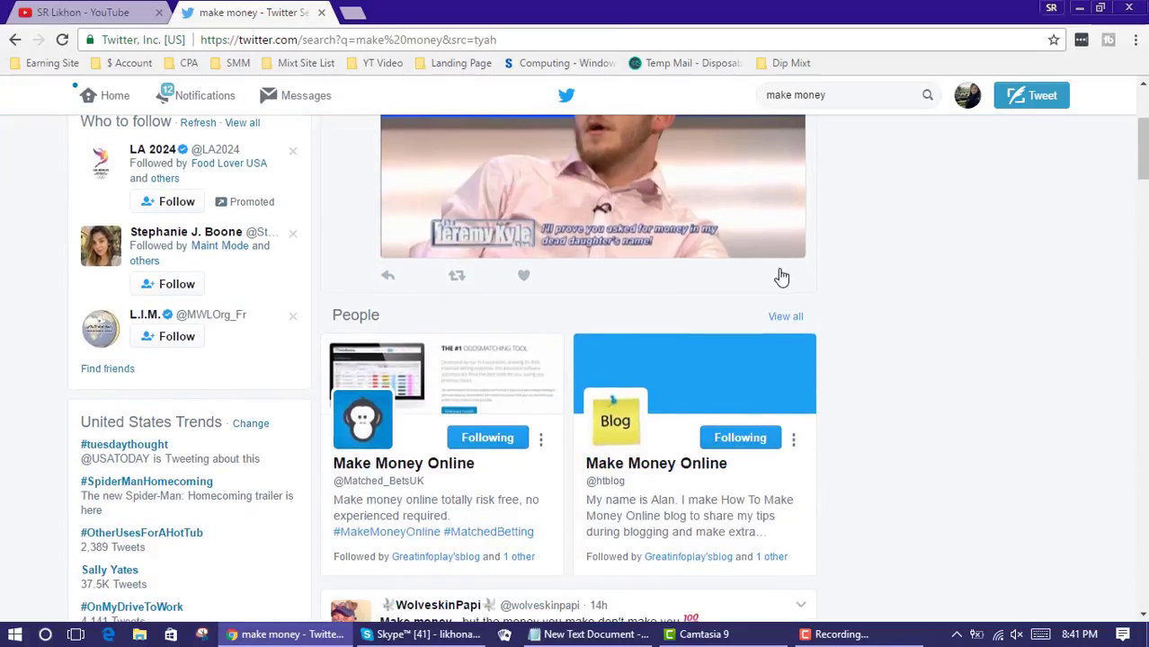
{"action": "scroll", "coordinate": [782, 274], "scroll_direction": "up", "scroll_amount": 3}
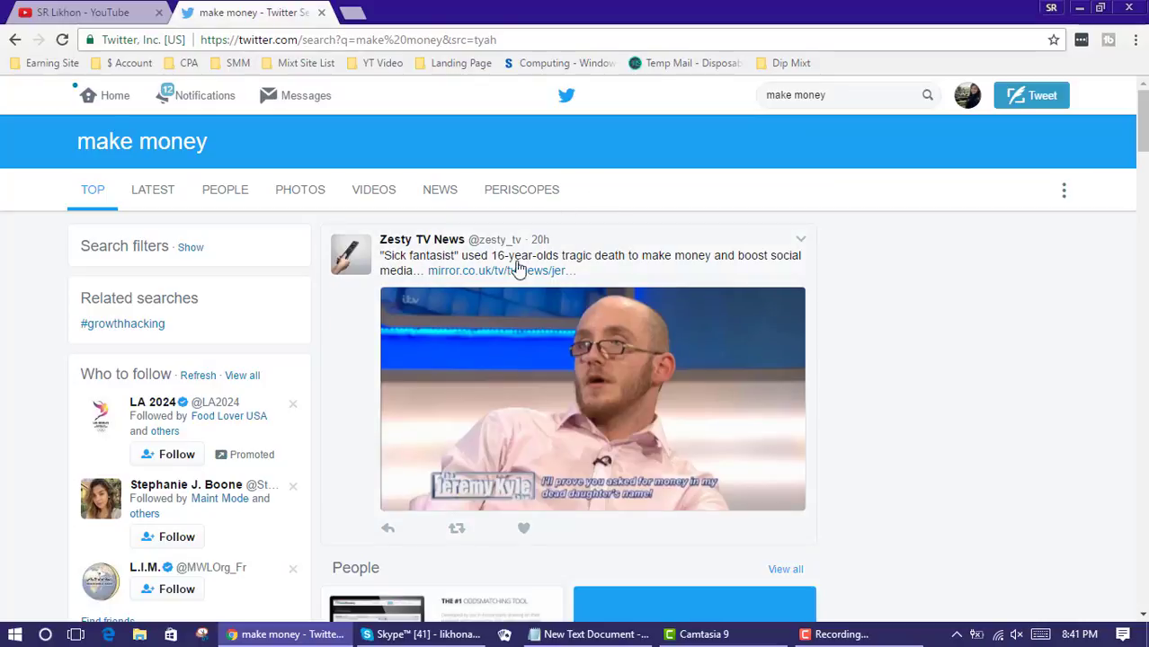
{"action": "scroll", "coordinate": [869, 270], "scroll_direction": "down", "scroll_amount": 5}
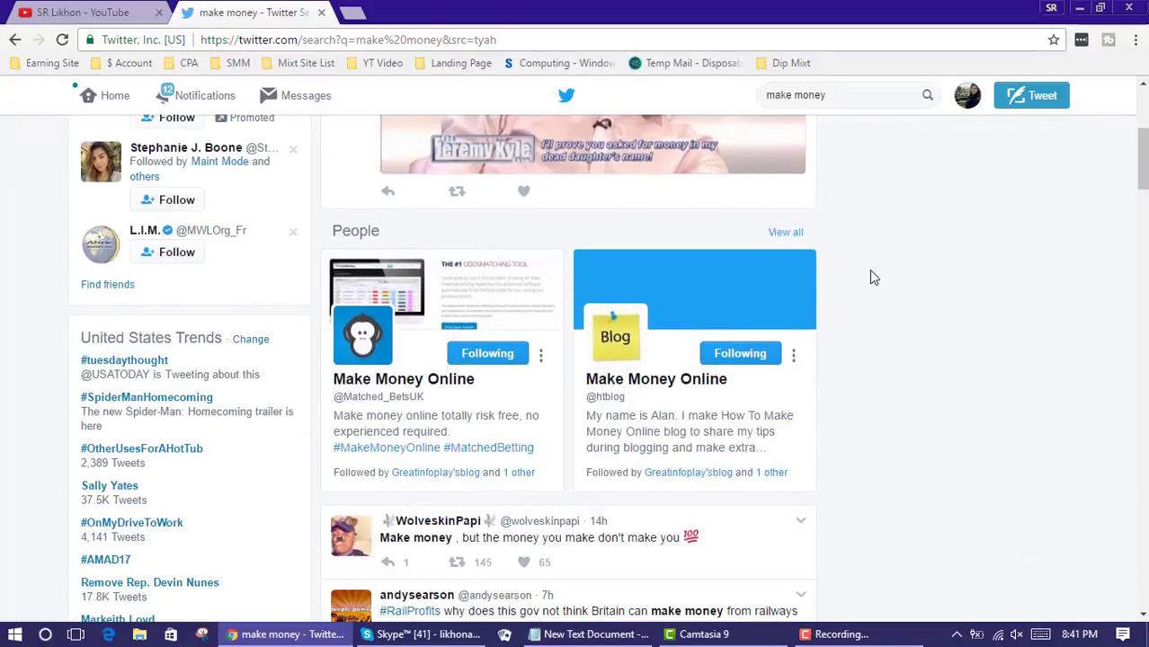
{"action": "scroll", "coordinate": [869, 269], "scroll_direction": "down", "scroll_amount": 2}
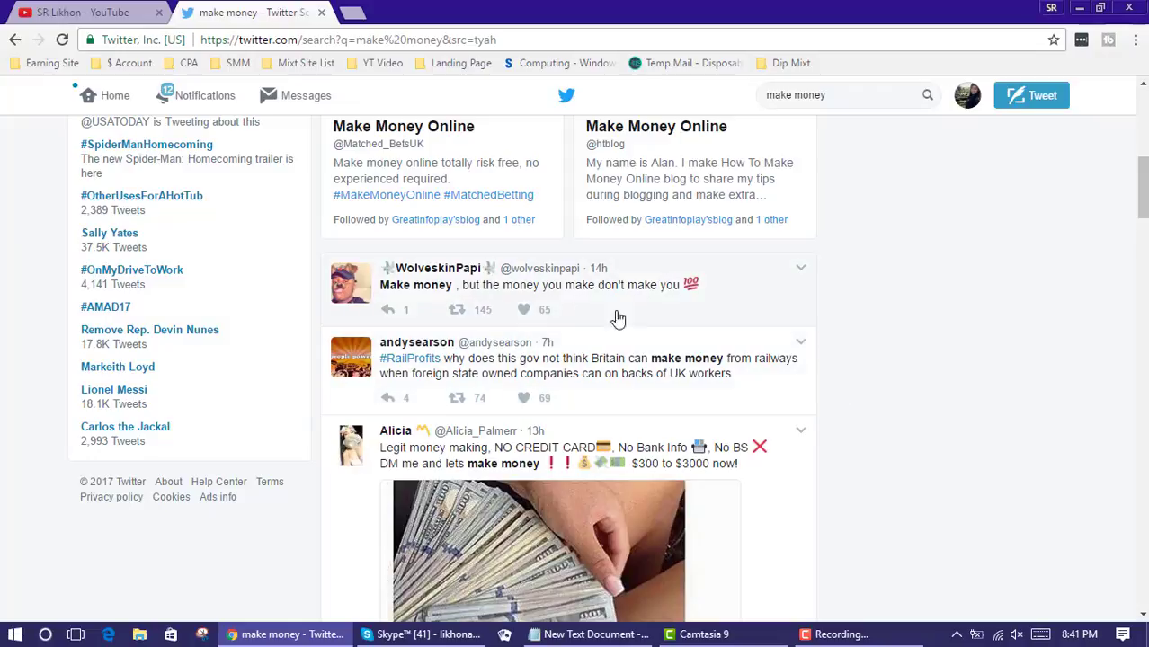
{"action": "scroll", "coordinate": [719, 337], "scroll_direction": "down", "scroll_amount": 1}
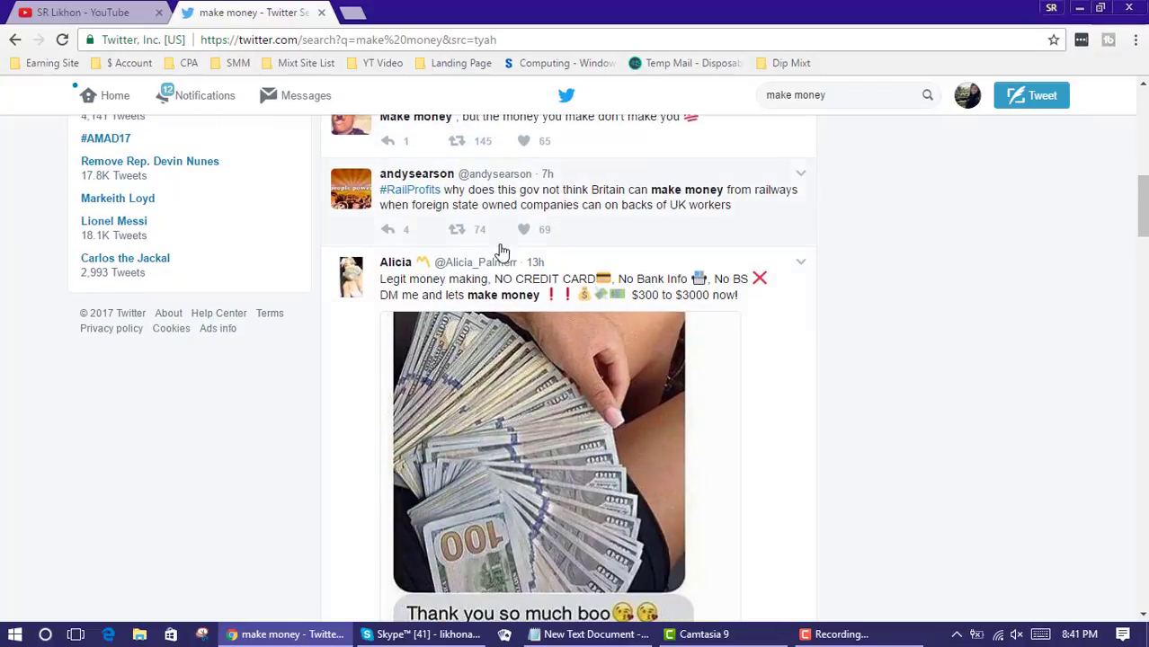
{"action": "scroll", "coordinate": [656, 243], "scroll_direction": "down", "scroll_amount": 3}
{"action": "scroll", "coordinate": [810, 290], "scroll_direction": "down", "scroll_amount": 10}
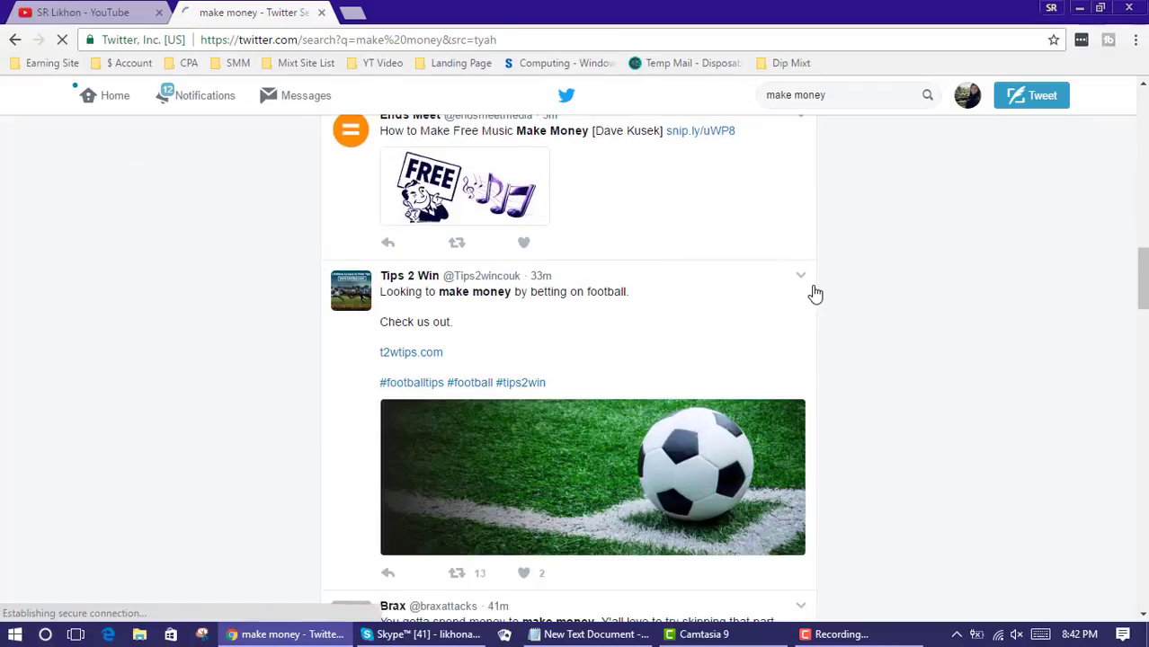
{"action": "scroll", "coordinate": [814, 294], "scroll_direction": "down", "scroll_amount": 2}
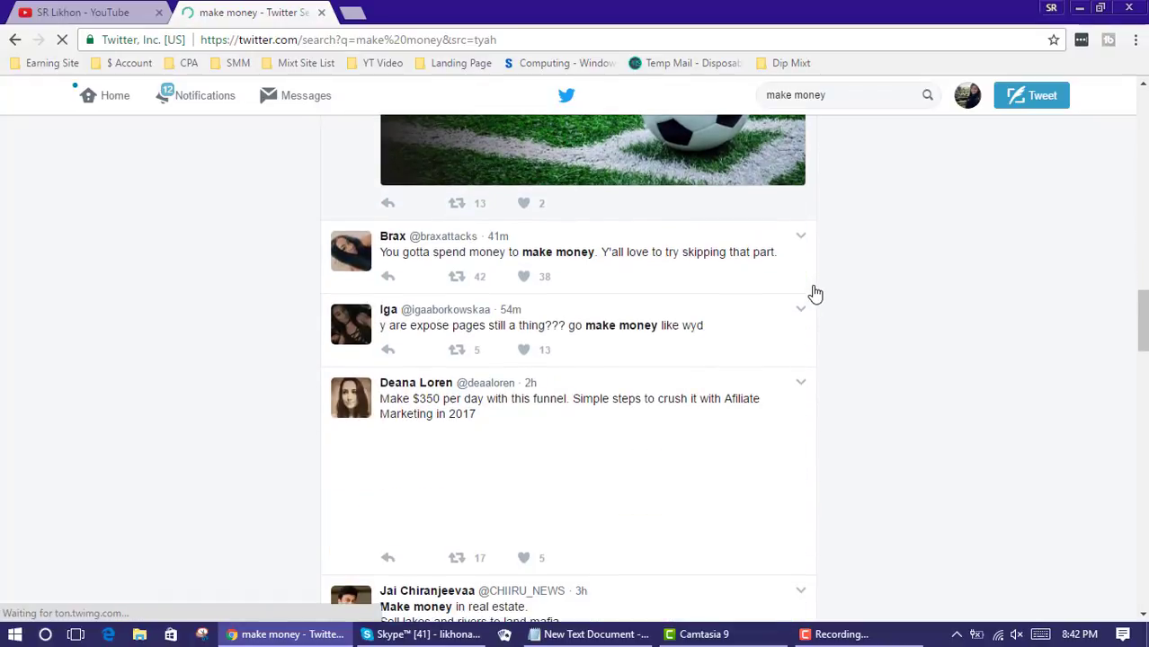
{"action": "scroll", "coordinate": [814, 294], "scroll_direction": "down", "scroll_amount": 3}
{"action": "scroll", "coordinate": [814, 293], "scroll_direction": "down", "scroll_amount": 4}
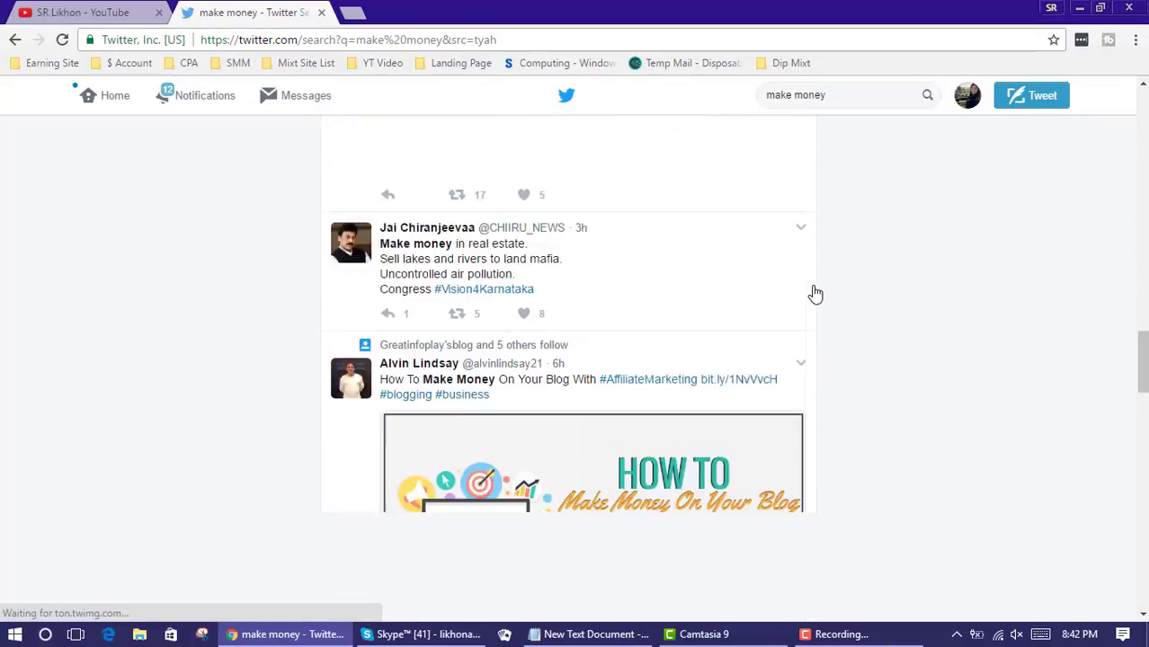
{"action": "scroll", "coordinate": [814, 293], "scroll_direction": "down", "scroll_amount": 3}
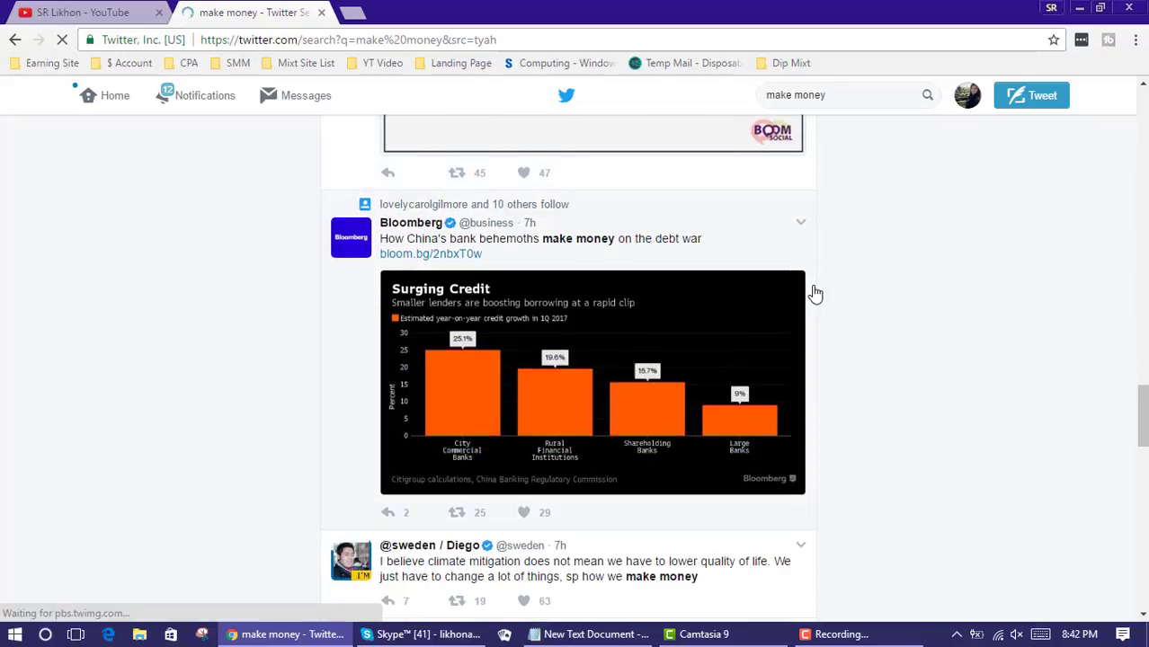
{"action": "scroll", "coordinate": [814, 293], "scroll_direction": "up", "scroll_amount": 2}
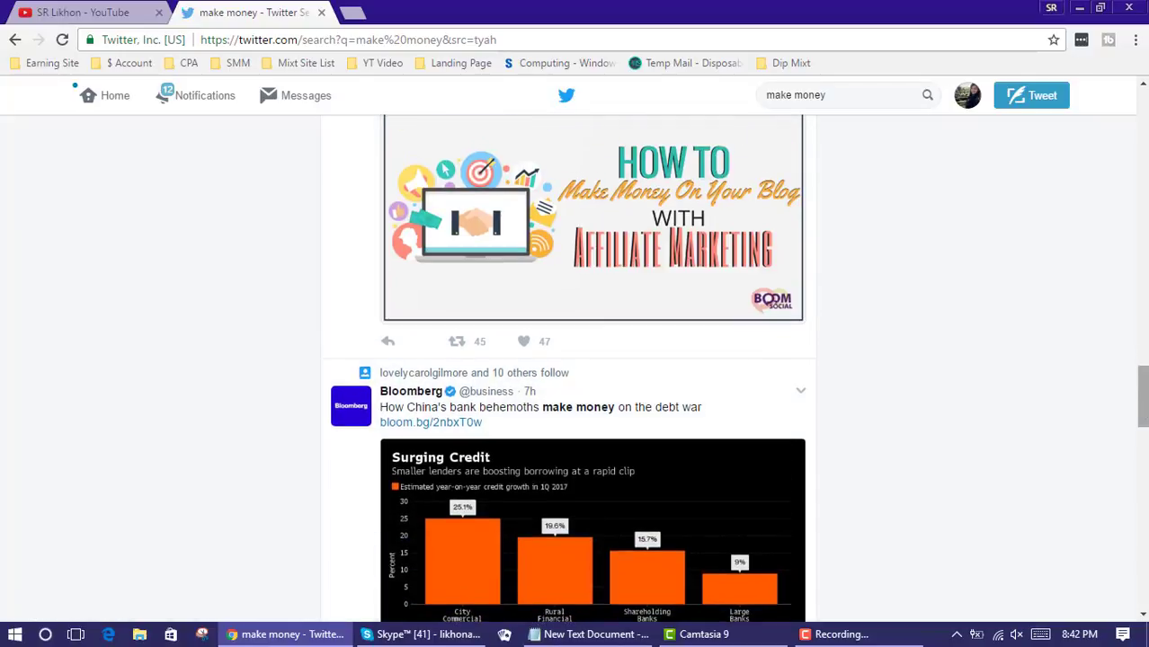
{"action": "scroll", "coordinate": [1051, 324], "scroll_direction": "up", "scroll_amount": 20}
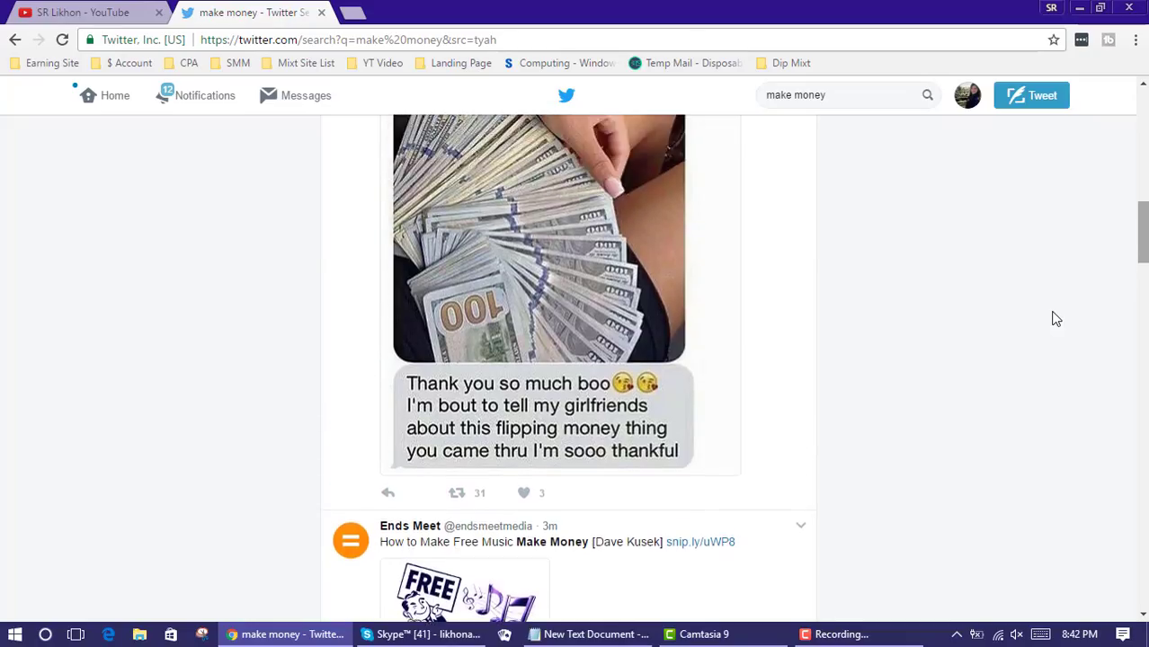
{"action": "scroll", "coordinate": [1055, 320], "scroll_direction": "up", "scroll_amount": 3}
{"action": "scroll", "coordinate": [1055, 320], "scroll_direction": "down", "scroll_amount": 3}
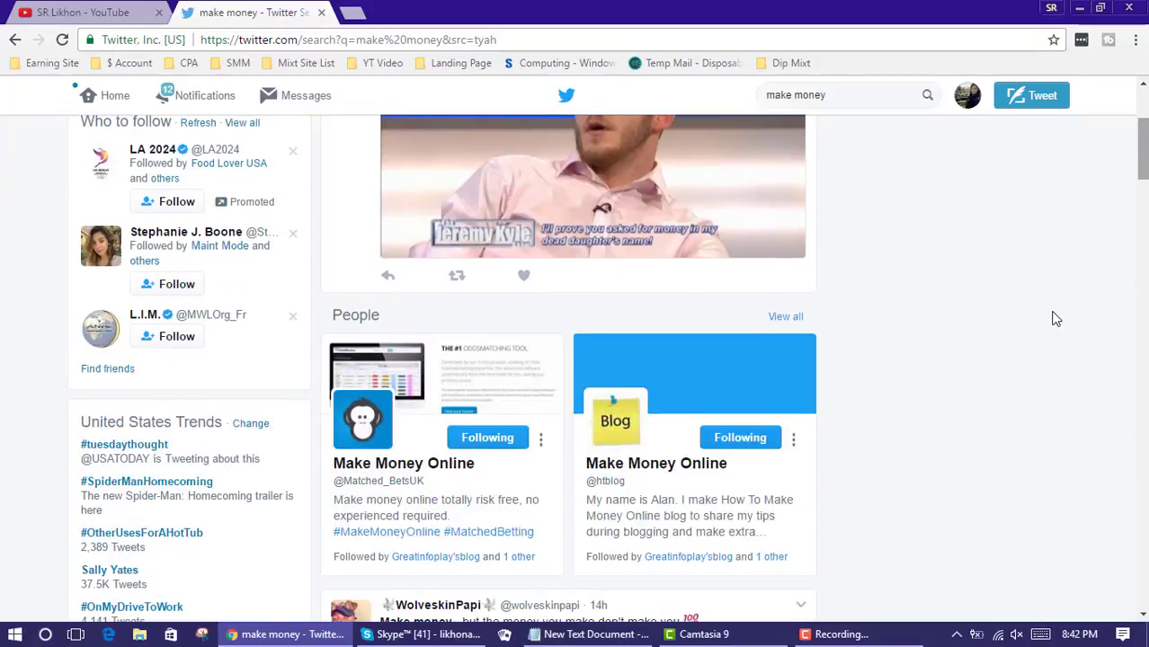
{"action": "scroll", "coordinate": [1051, 318], "scroll_direction": "down", "scroll_amount": 2}
{"action": "key", "text": "F5"}
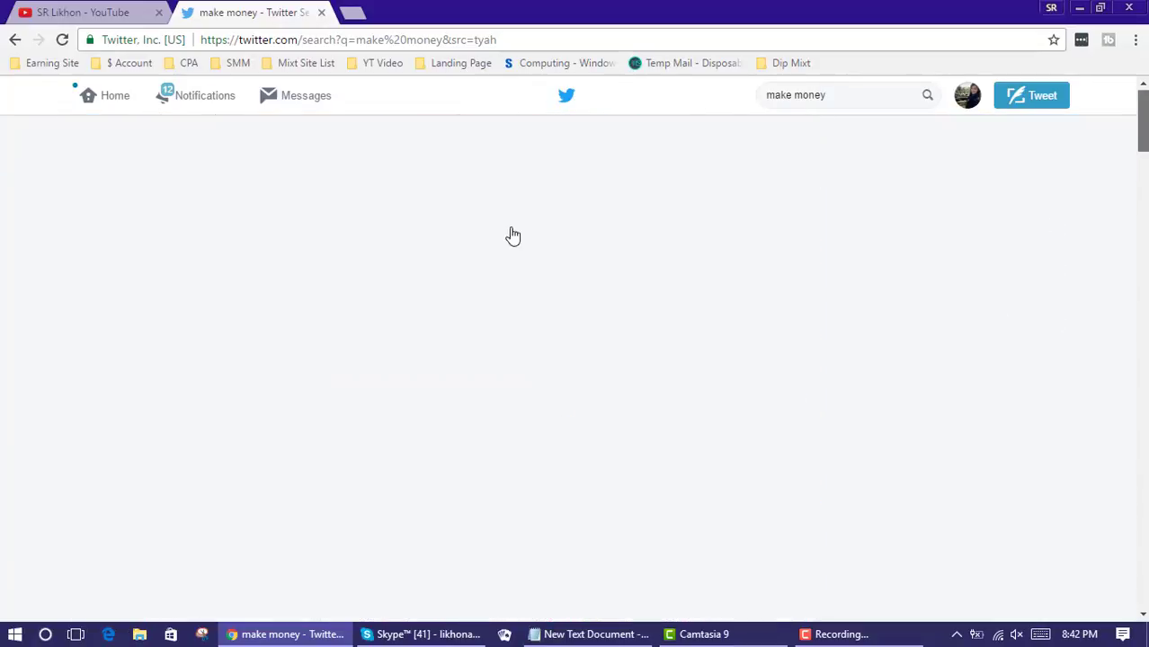
{"action": "scroll", "coordinate": [815, 374], "scroll_direction": "down", "scroll_amount": 5}
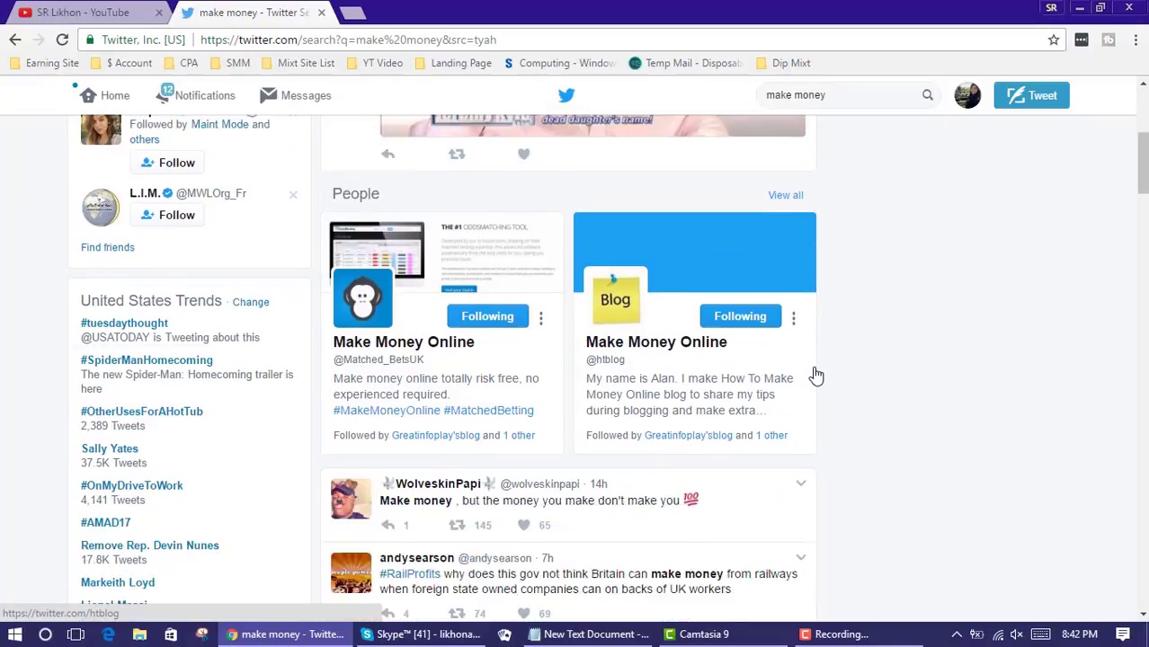
{"action": "scroll", "coordinate": [815, 375], "scroll_direction": "down", "scroll_amount": 3}
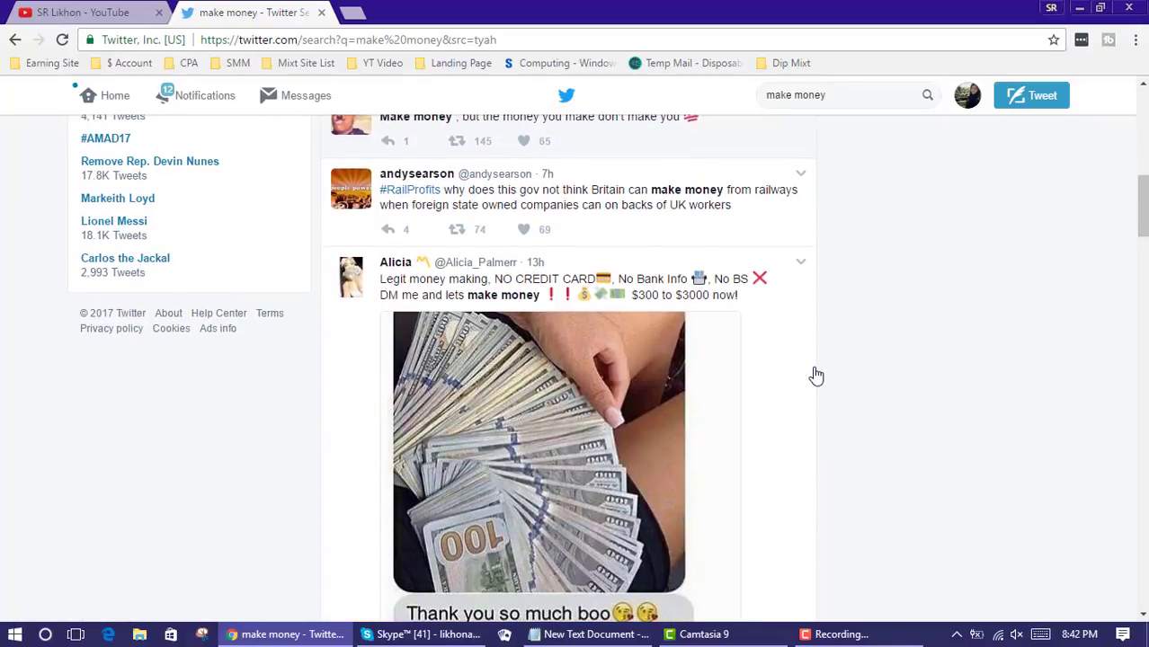
{"action": "scroll", "coordinate": [815, 374], "scroll_direction": "up", "scroll_amount": 2}
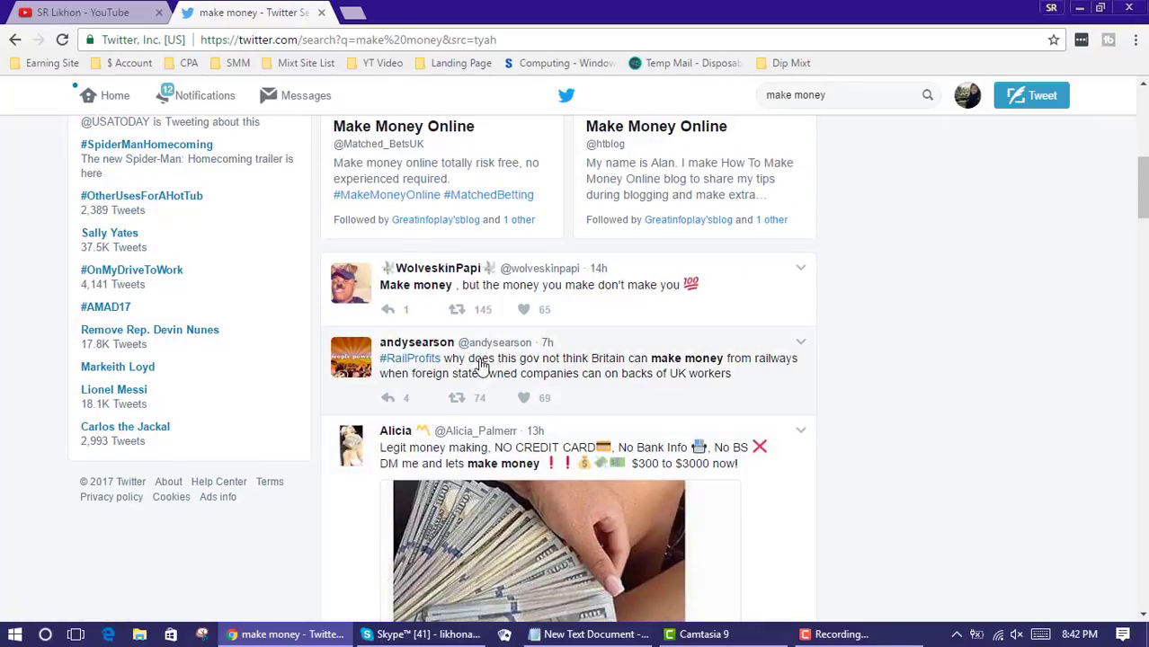
Like the first three 'make money' tweets, including the railway and cash-photo tweets
{"action": "left_click", "coordinate": [525, 310]}
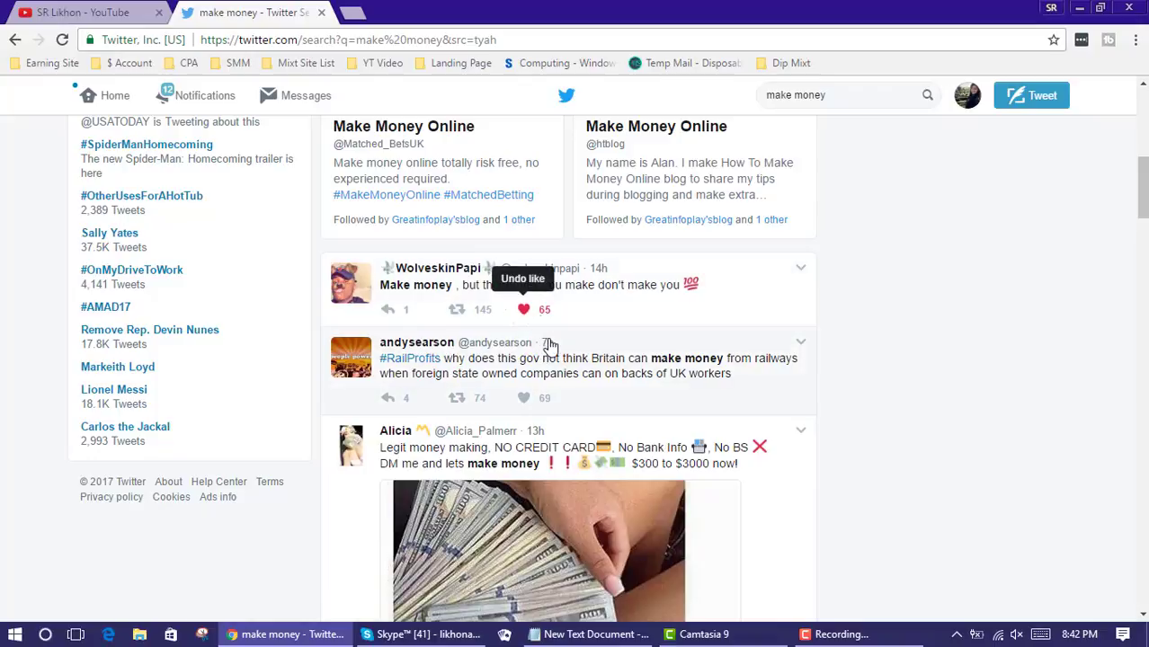
{"action": "left_click", "coordinate": [521, 399]}
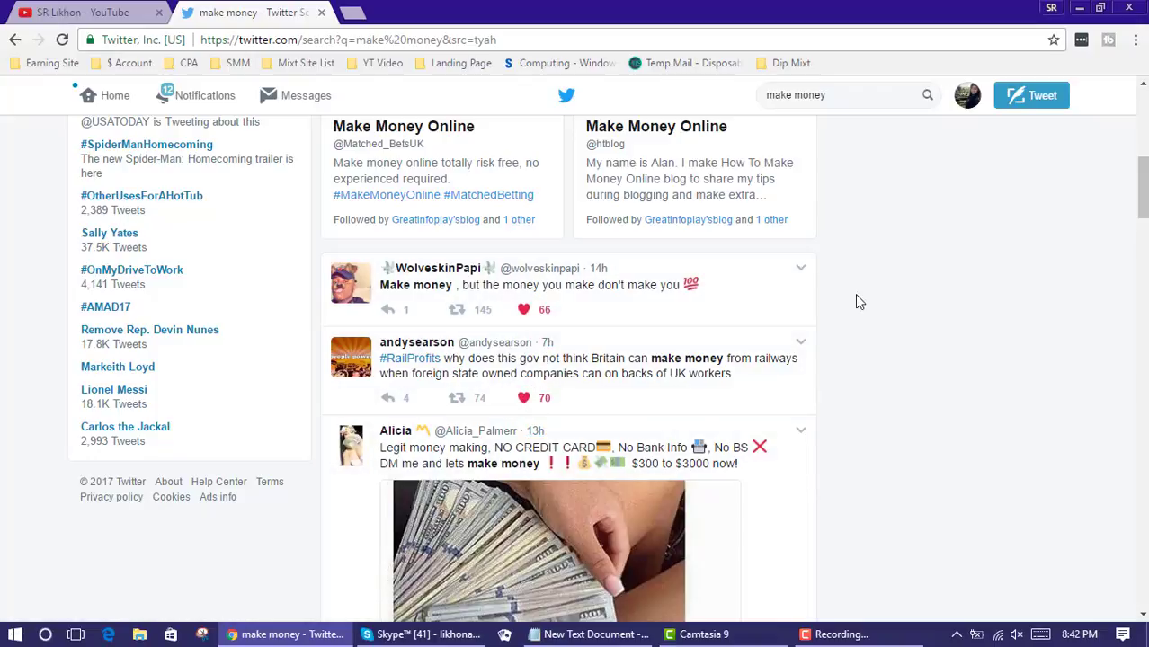
{"action": "scroll", "coordinate": [905, 309], "scroll_direction": "down", "scroll_amount": 1}
{"action": "scroll", "coordinate": [902, 307], "scroll_direction": "down", "scroll_amount": 5}
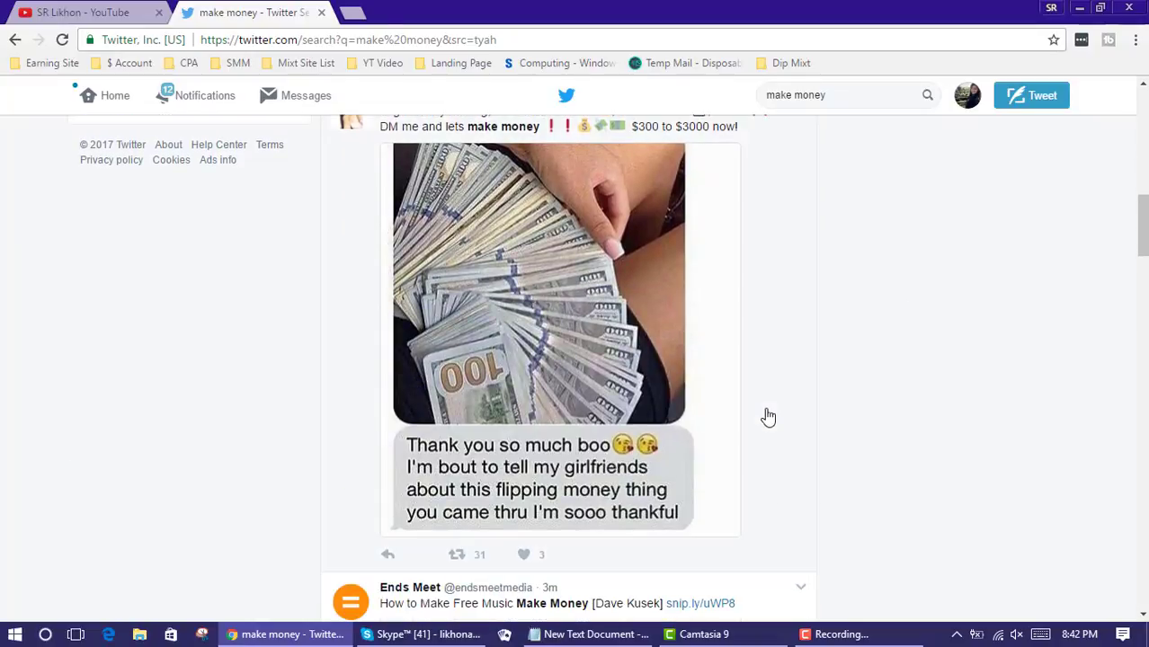
{"action": "scroll", "coordinate": [769, 416], "scroll_direction": "down", "scroll_amount": 1}
{"action": "left_click", "coordinate": [527, 303]}
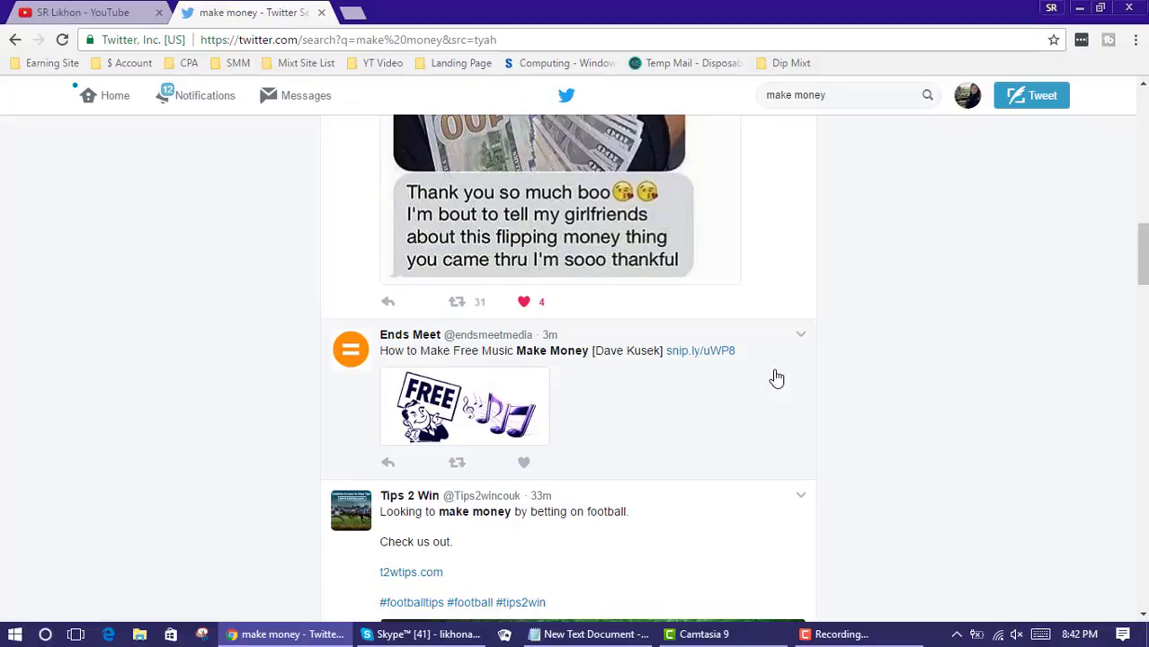
{"action": "scroll", "coordinate": [777, 379], "scroll_direction": "up", "scroll_amount": 5}
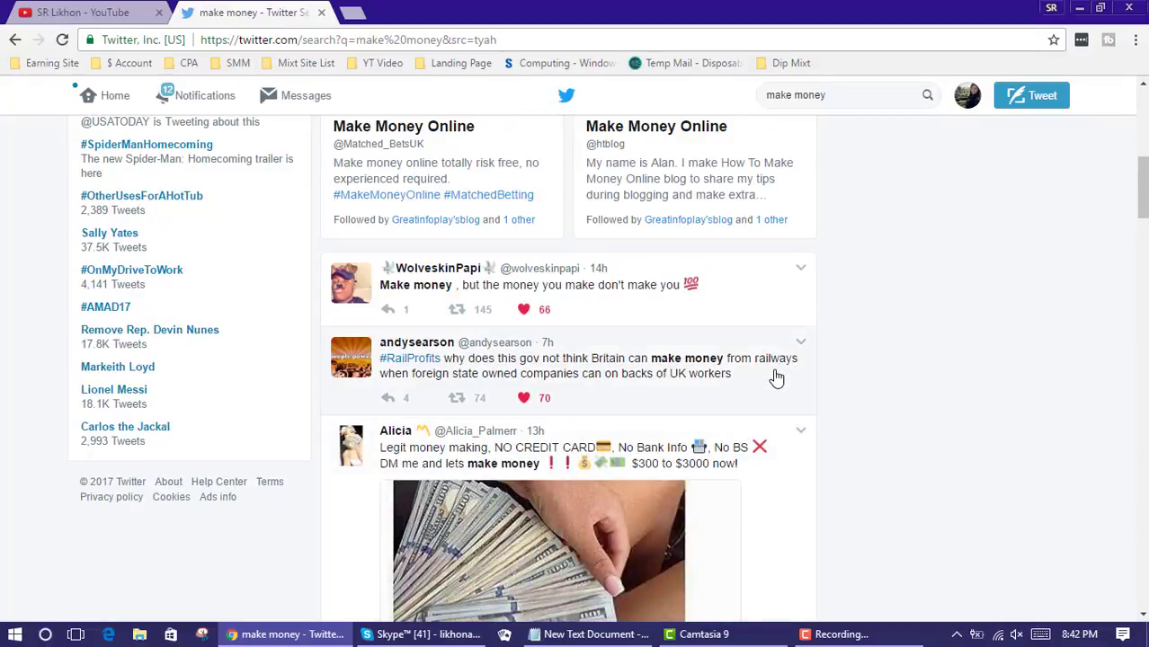
Start a comment retweet of the top tweet, then cancel it unposted
{"action": "left_click", "coordinate": [457, 310]}
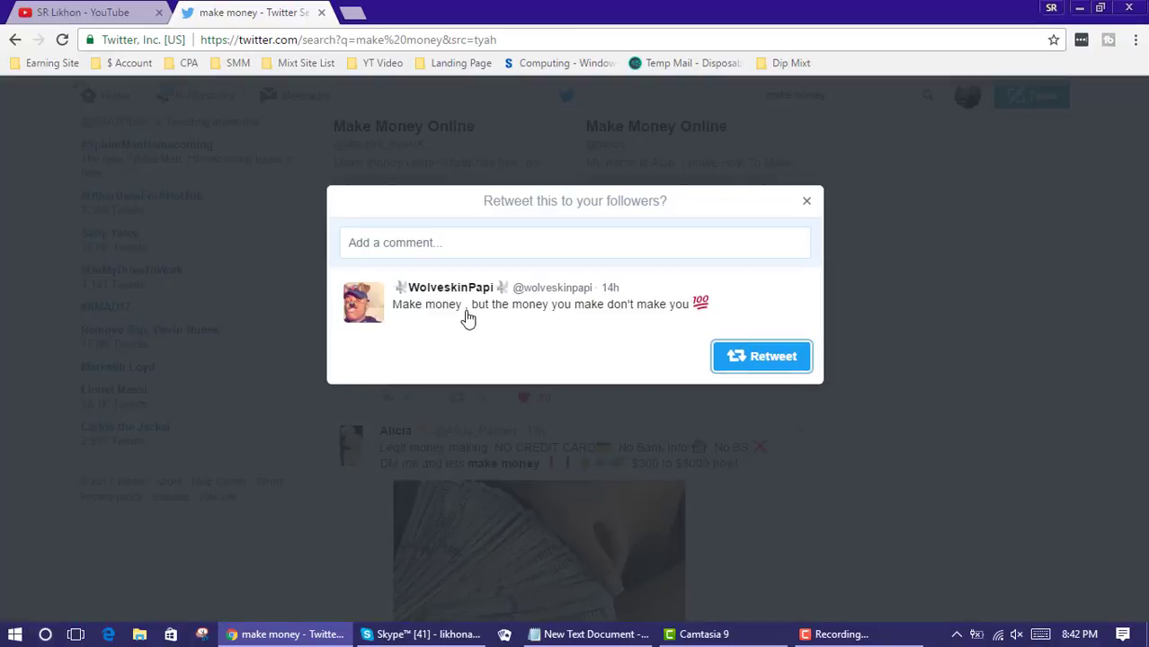
{"action": "left_click", "coordinate": [519, 249]}
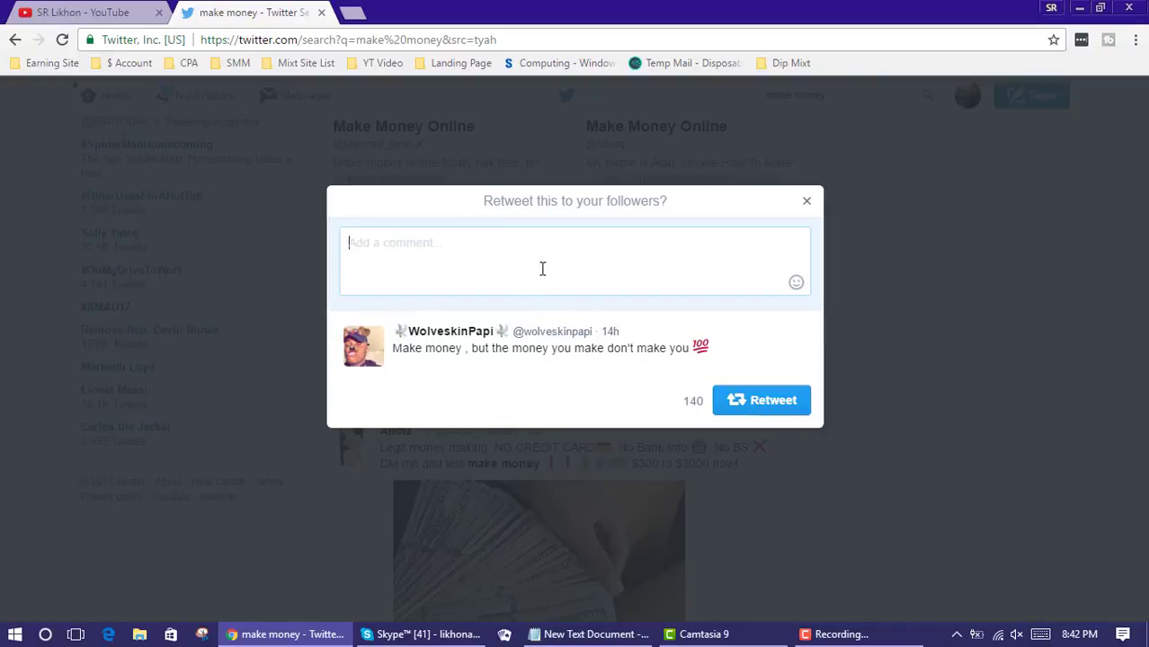
{"action": "left_click", "coordinate": [808, 203]}
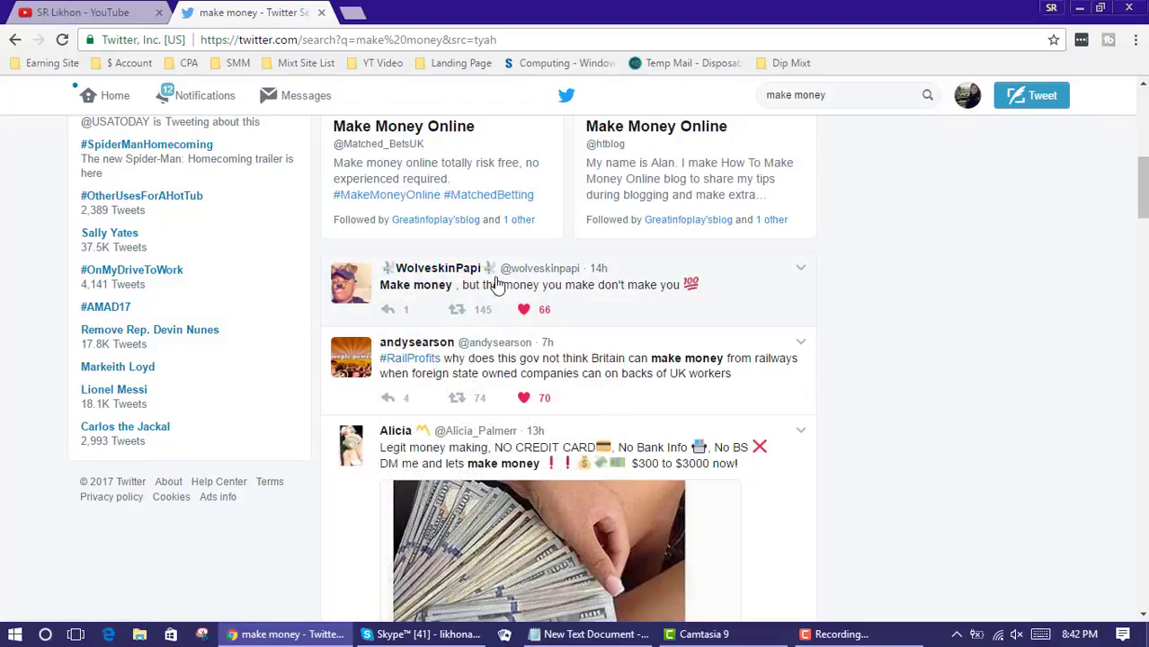
Follow the railway tweet's author from their profile page
{"action": "mouse_move", "coordinate": [420, 272]}
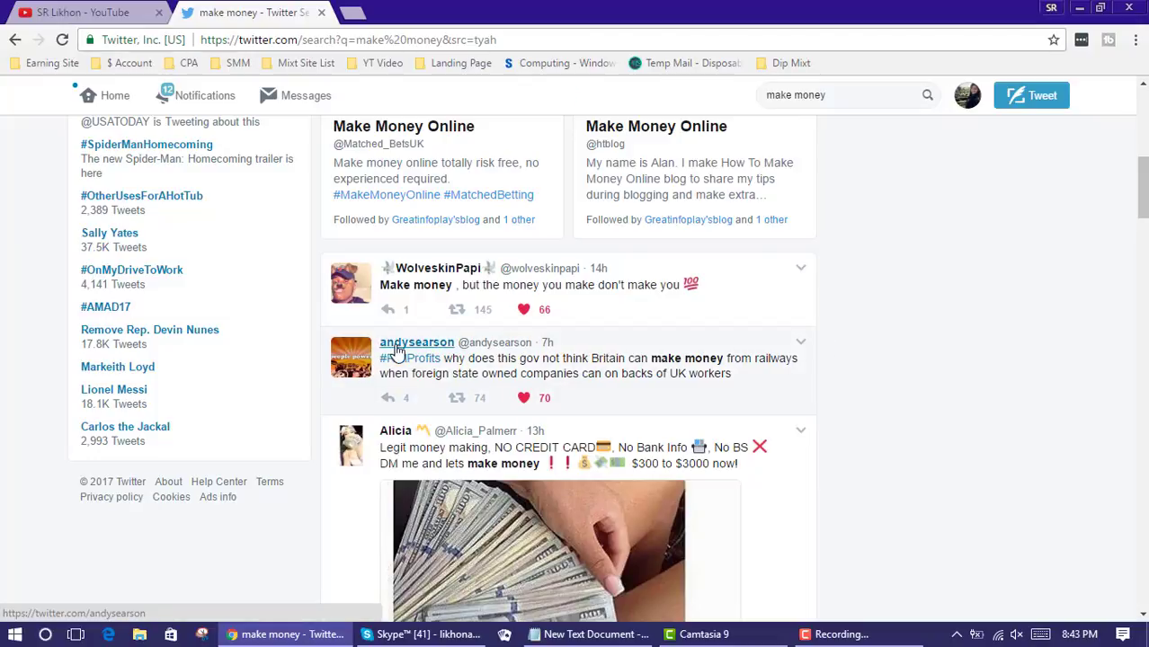
{"action": "mouse_move", "coordinate": [396, 350]}
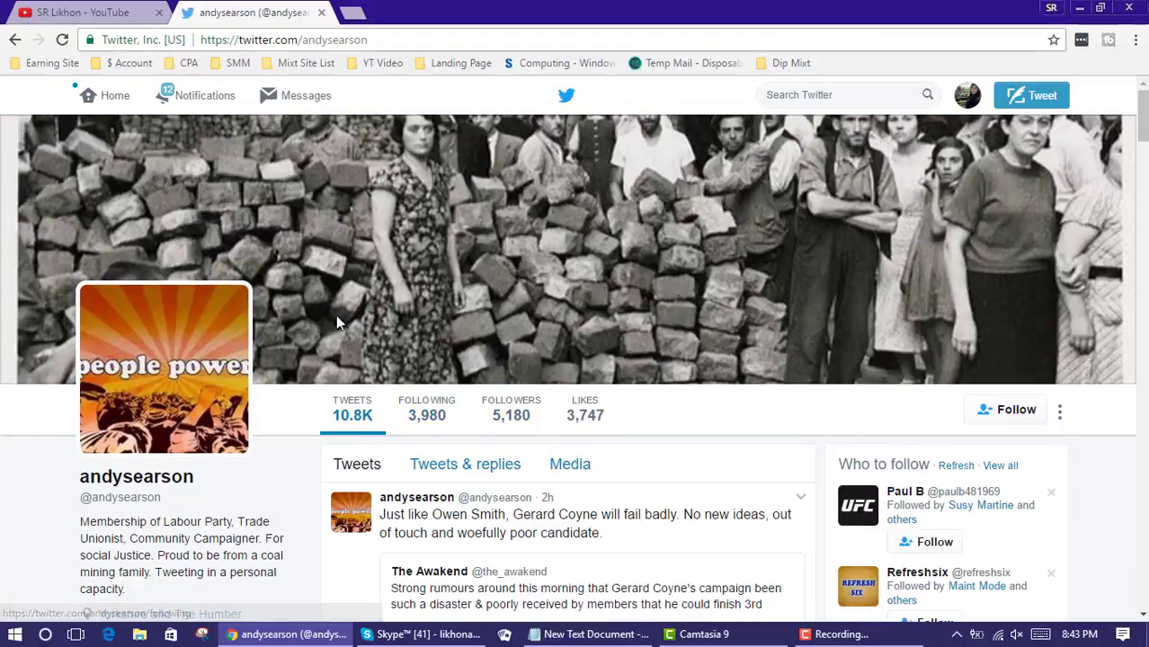
{"action": "left_click", "coordinate": [1016, 409]}
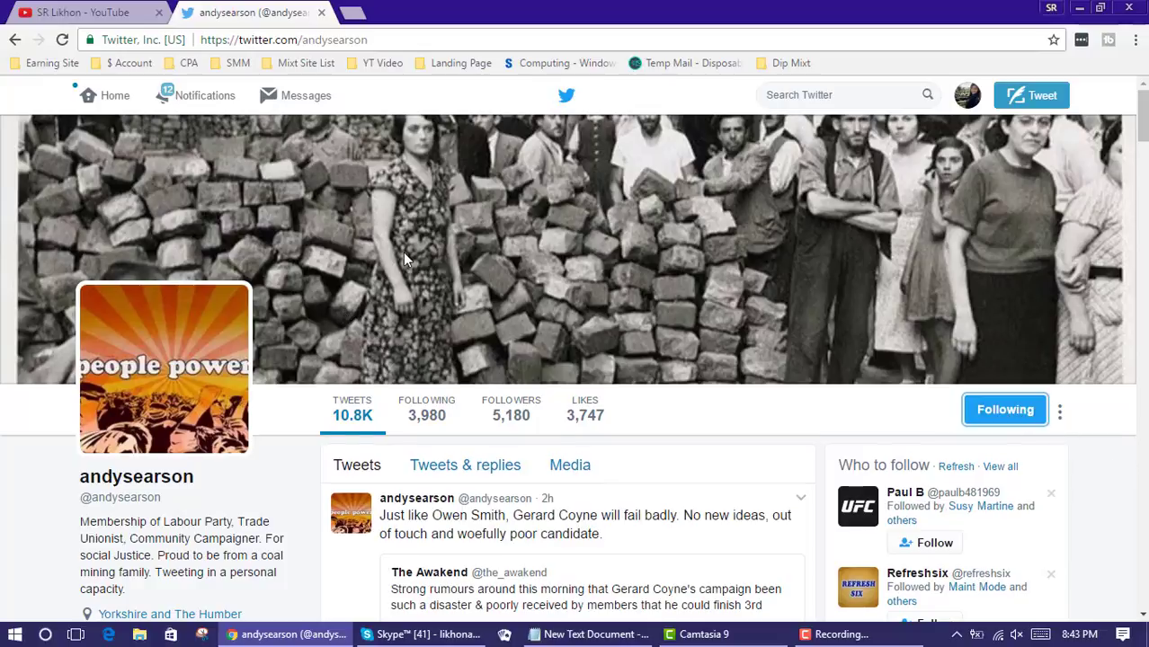
Open that account's followers list of 5,181 followers
{"action": "scroll", "coordinate": [403, 259], "scroll_direction": "down", "scroll_amount": 1}
{"action": "scroll", "coordinate": [402, 259], "scroll_direction": "down", "scroll_amount": 2}
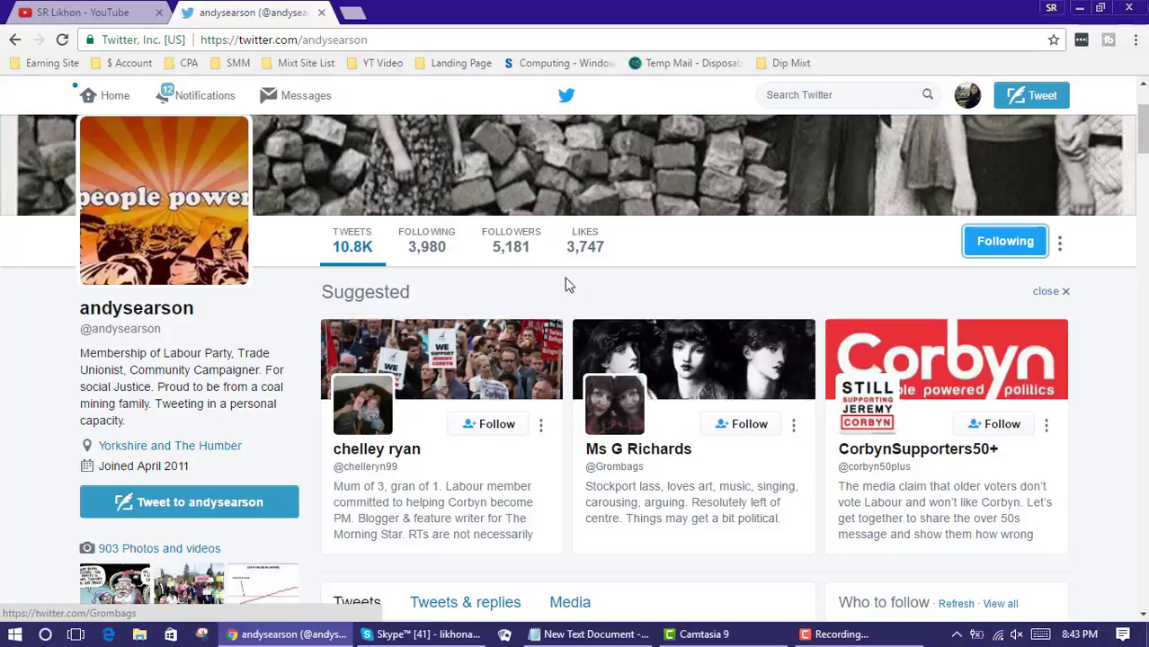
{"action": "left_click", "coordinate": [517, 248]}
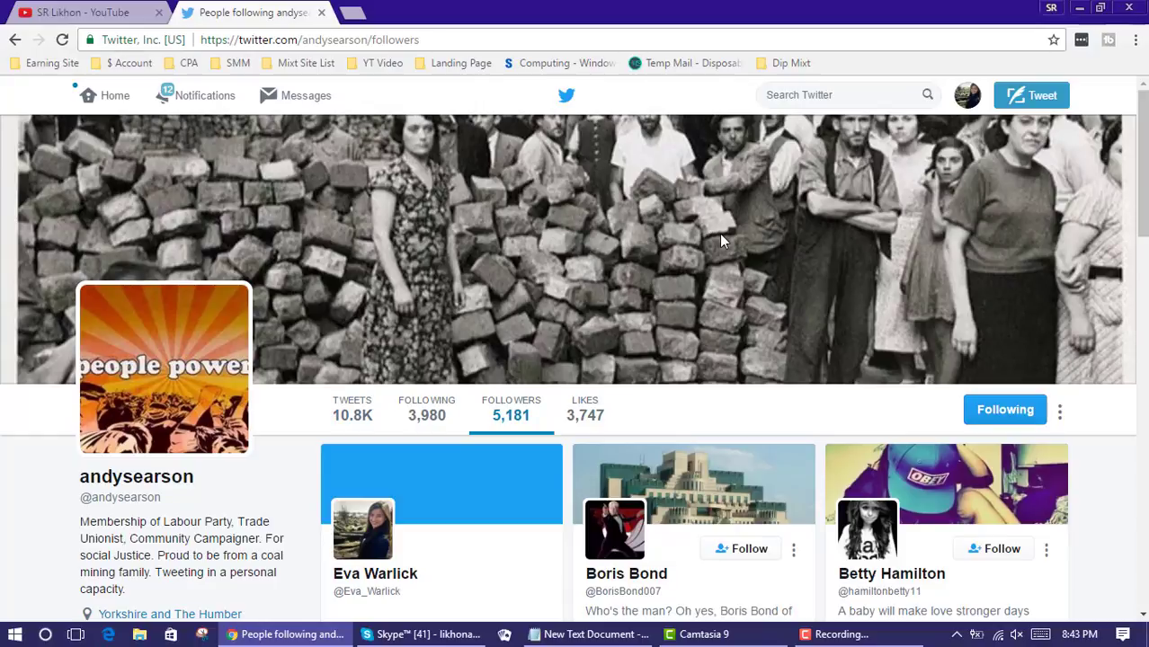
Follow the second first-row follower and the three second-row accounts, including a private account's follow request
{"action": "scroll", "coordinate": [770, 219], "scroll_direction": "down", "scroll_amount": 3}
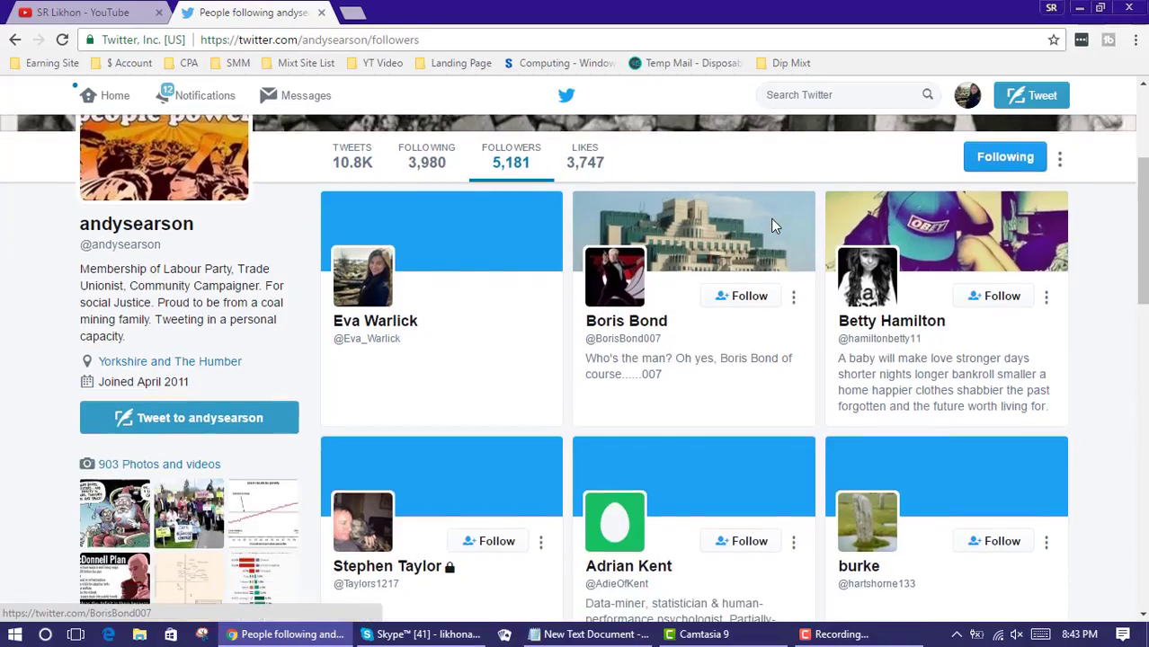
{"action": "scroll", "coordinate": [770, 218], "scroll_direction": "down", "scroll_amount": 6}
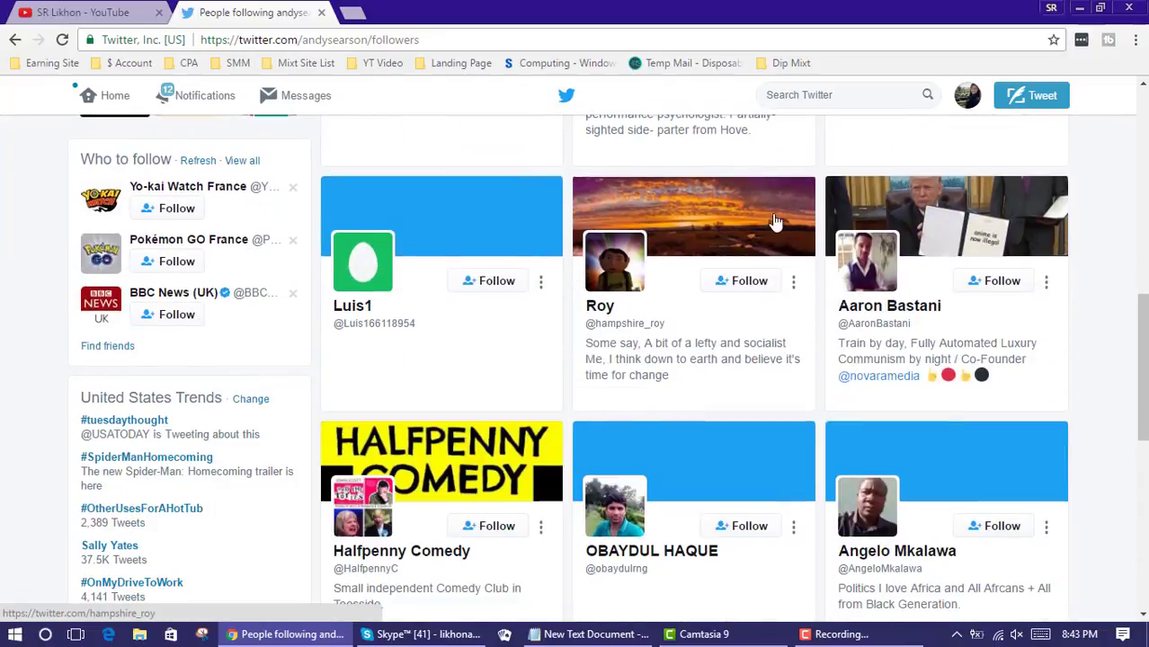
{"action": "scroll", "coordinate": [774, 220], "scroll_direction": "up", "scroll_amount": 6}
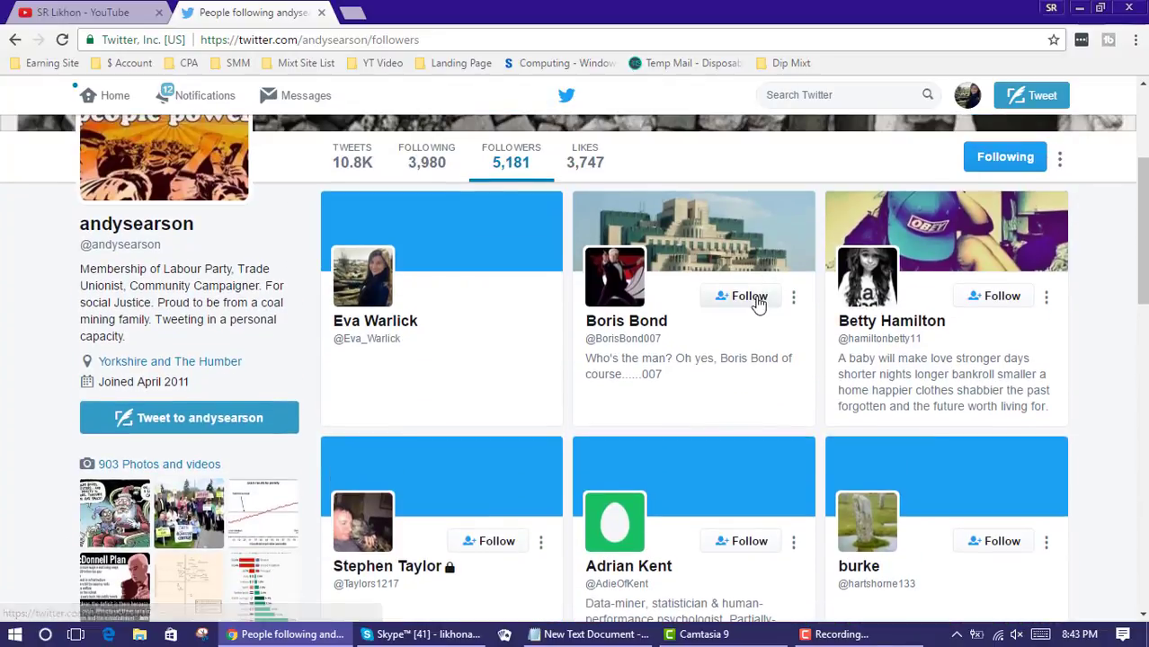
{"action": "left_click", "coordinate": [749, 296]}
{"action": "scroll", "coordinate": [980, 342], "scroll_direction": "down", "scroll_amount": 3}
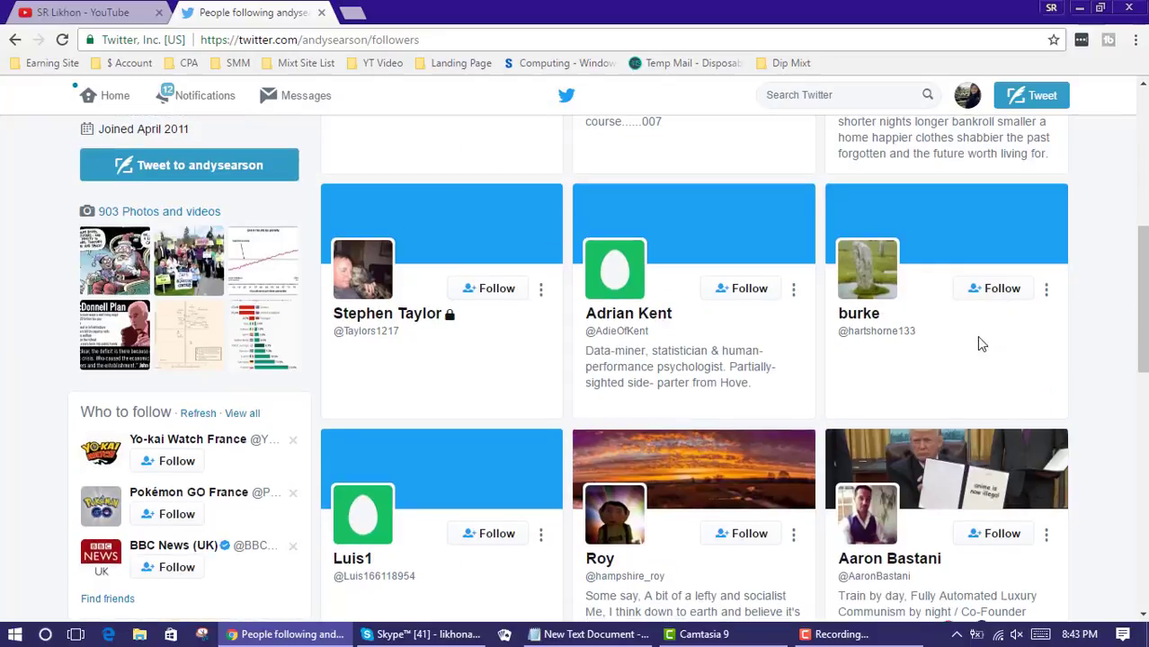
{"action": "left_click", "coordinate": [1005, 289]}
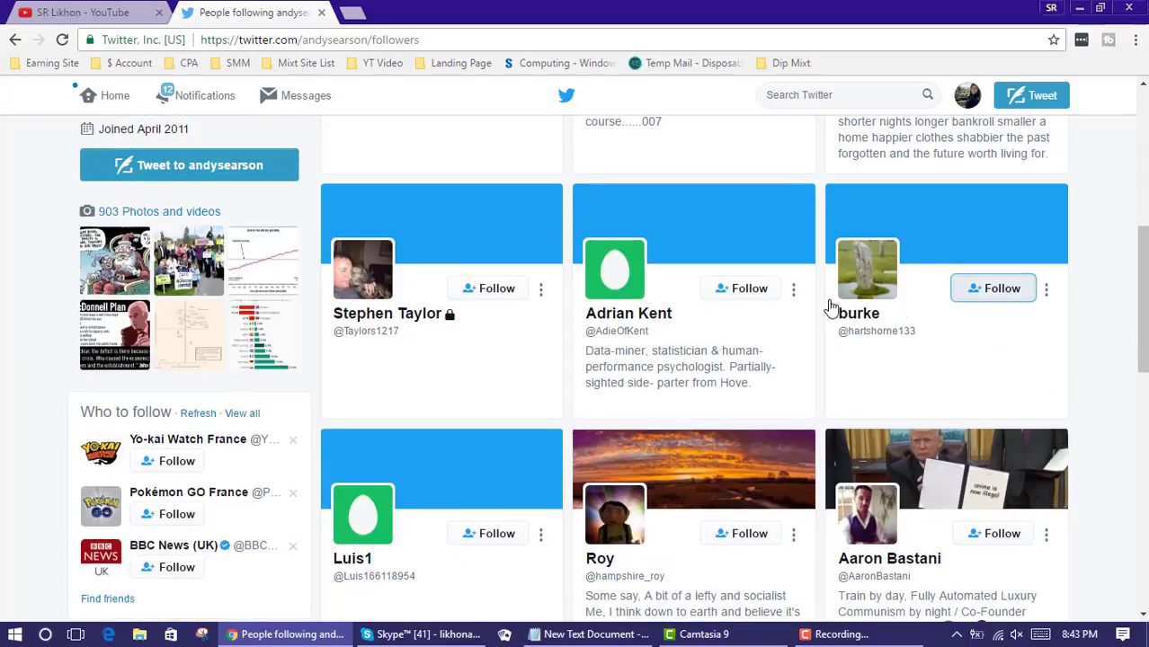
{"action": "left_click", "coordinate": [757, 292]}
{"action": "left_click", "coordinate": [494, 289]}
Follow the lower rows' accounts, including Halfpenny Comedy, Medical Reel, Silver Fox and MSK FASHION
{"action": "scroll", "coordinate": [510, 292], "scroll_direction": "down", "scroll_amount": 2}
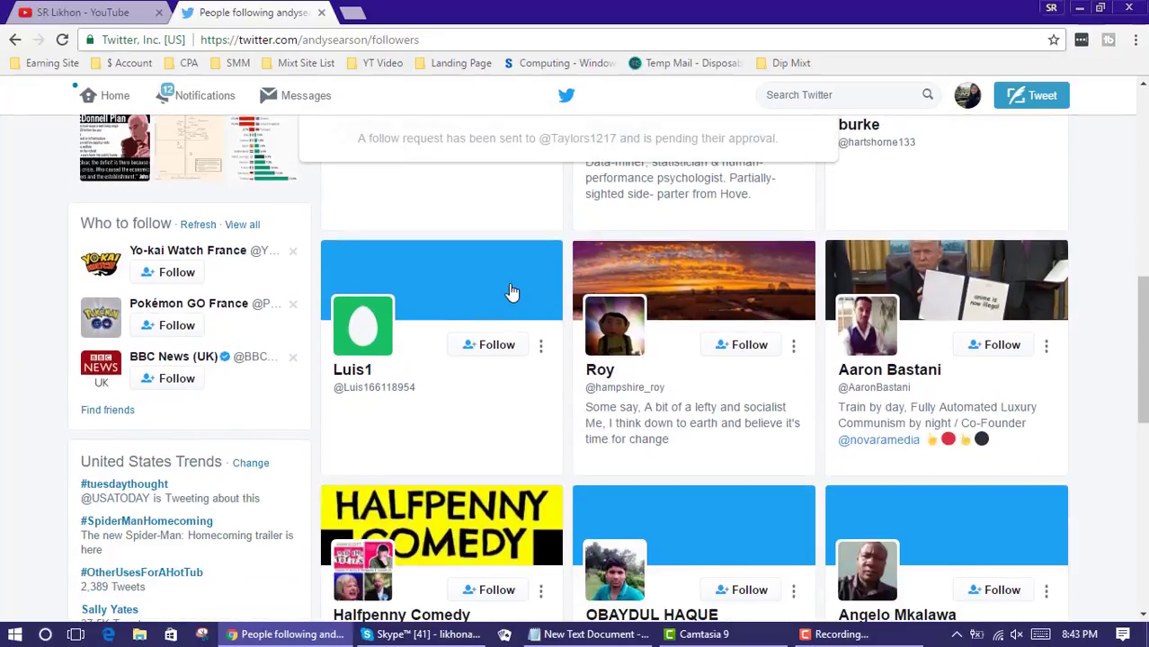
{"action": "scroll", "coordinate": [503, 297], "scroll_direction": "down", "scroll_amount": 1}
{"action": "left_click", "coordinate": [496, 283]}
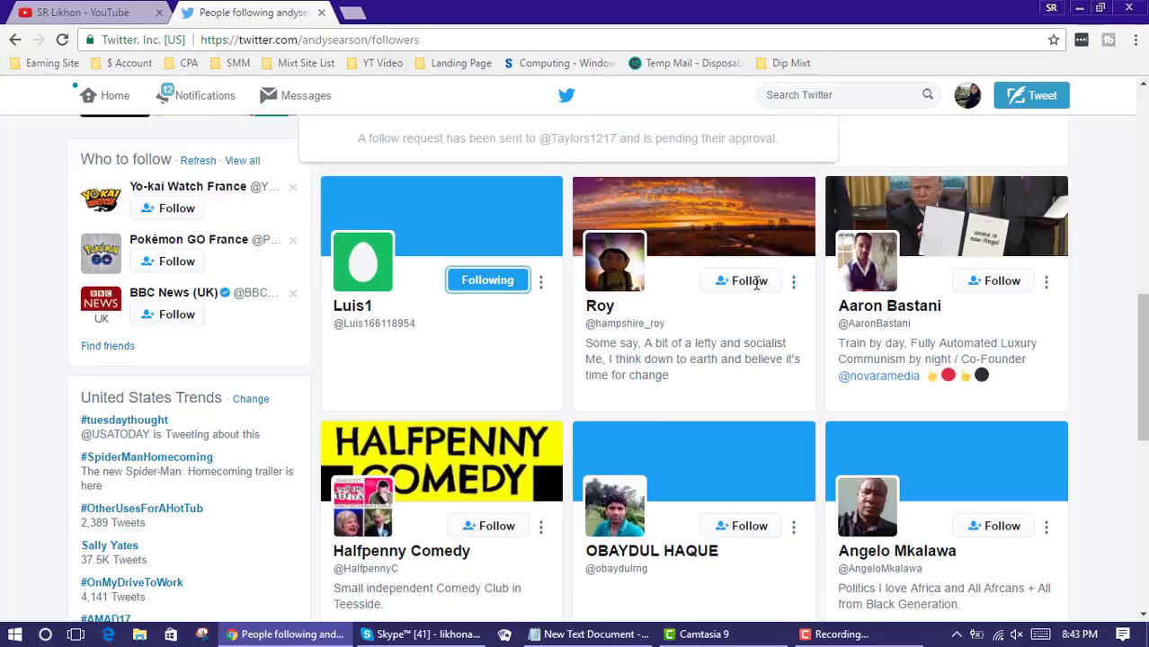
{"action": "left_click", "coordinate": [755, 283]}
{"action": "left_click", "coordinate": [1016, 290]}
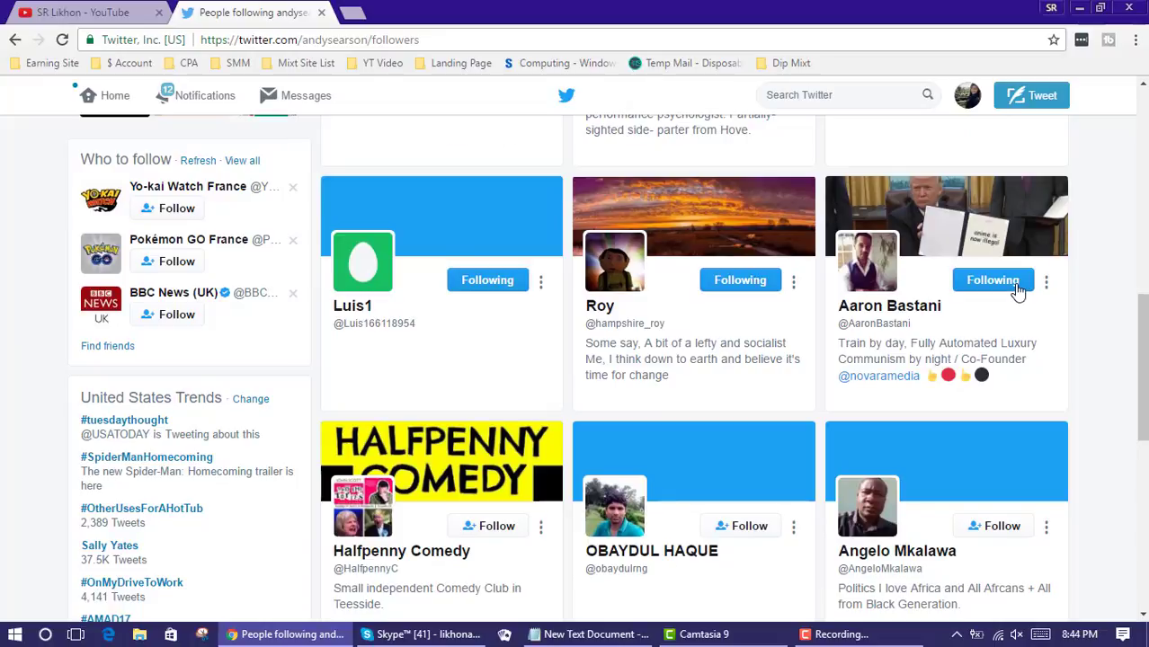
{"action": "scroll", "coordinate": [1016, 290], "scroll_direction": "down", "scroll_amount": 2}
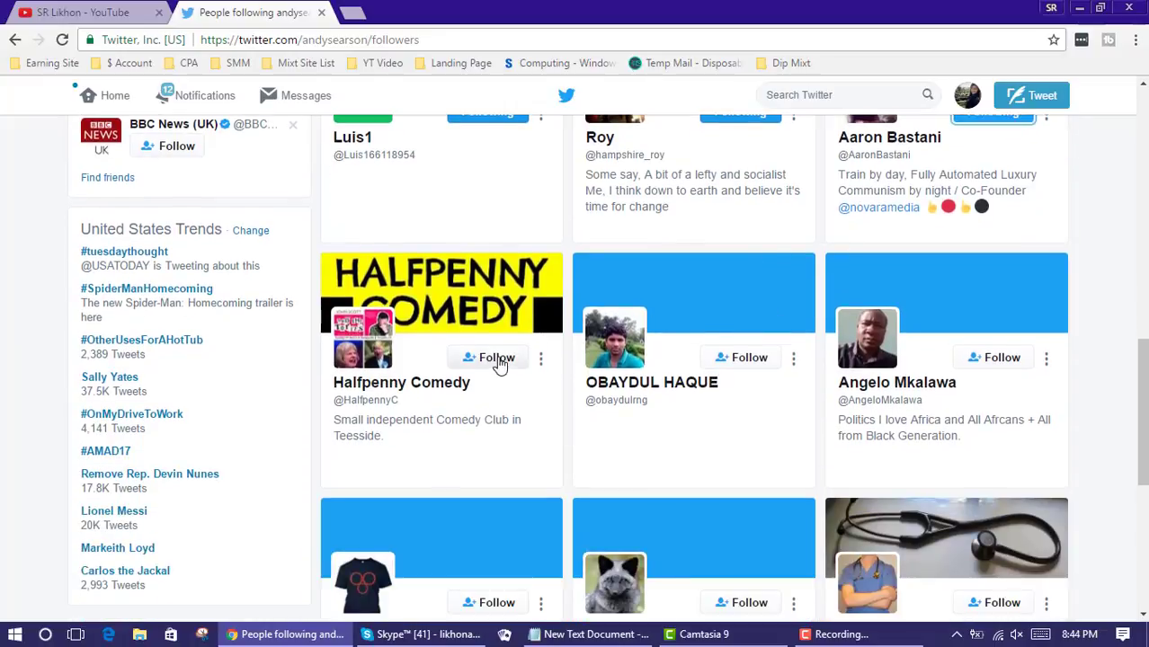
{"action": "left_click", "coordinate": [497, 358]}
{"action": "left_click", "coordinate": [748, 357]}
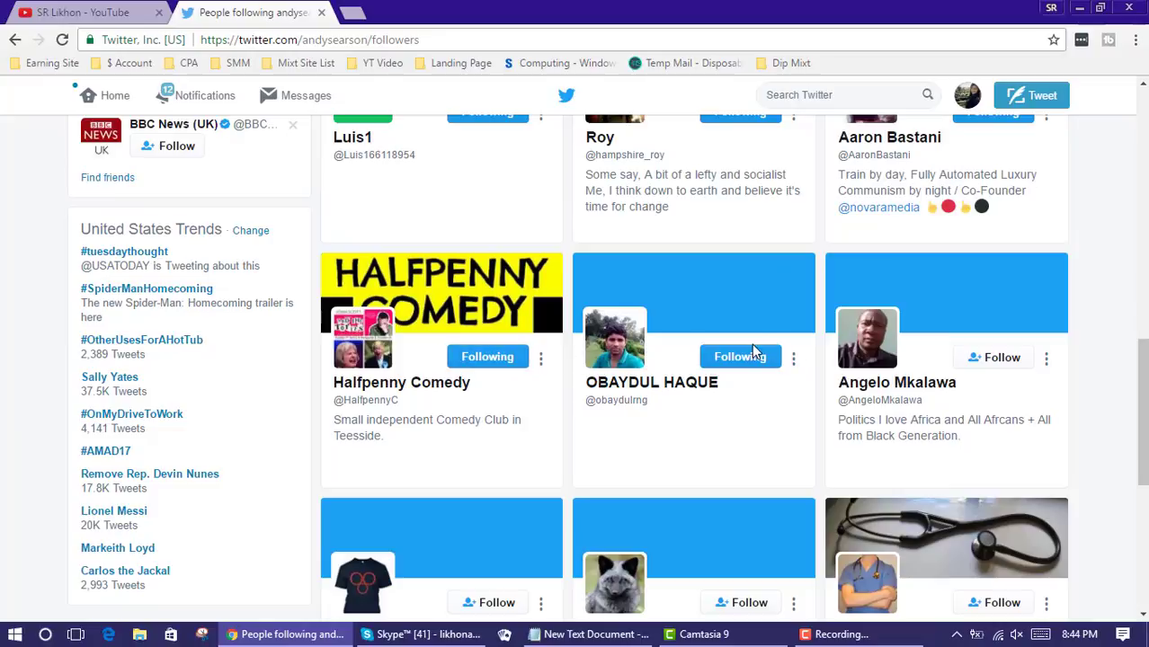
{"action": "left_click", "coordinate": [998, 357]}
{"action": "scroll", "coordinate": [998, 358], "scroll_direction": "down", "scroll_amount": 3}
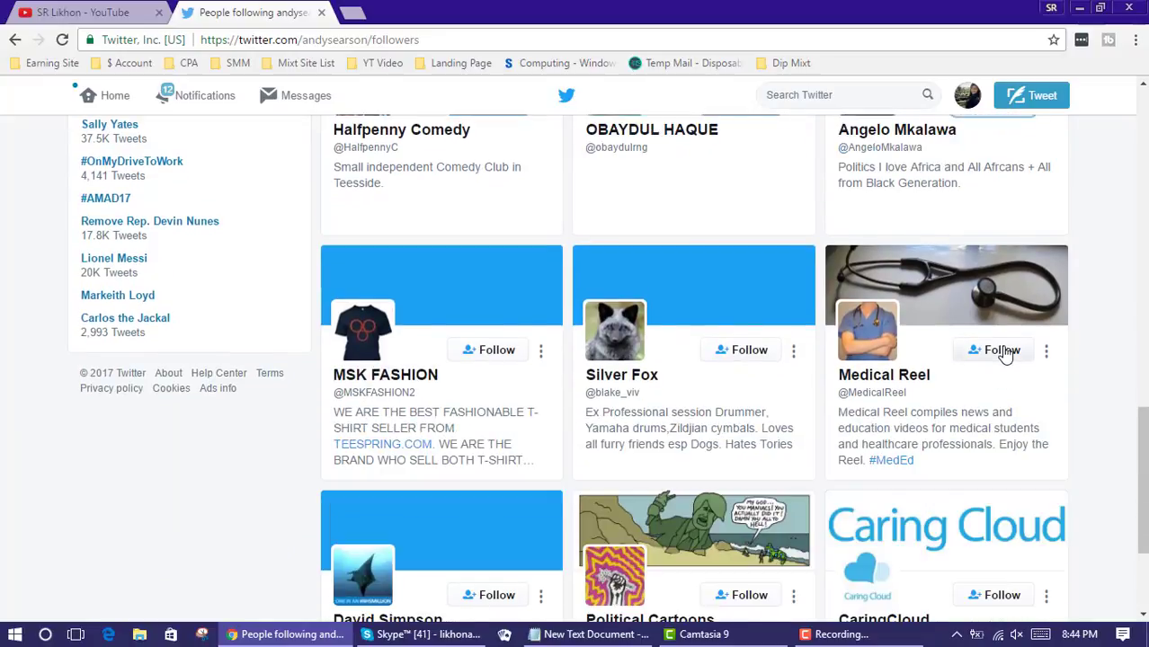
{"action": "left_click", "coordinate": [1003, 352]}
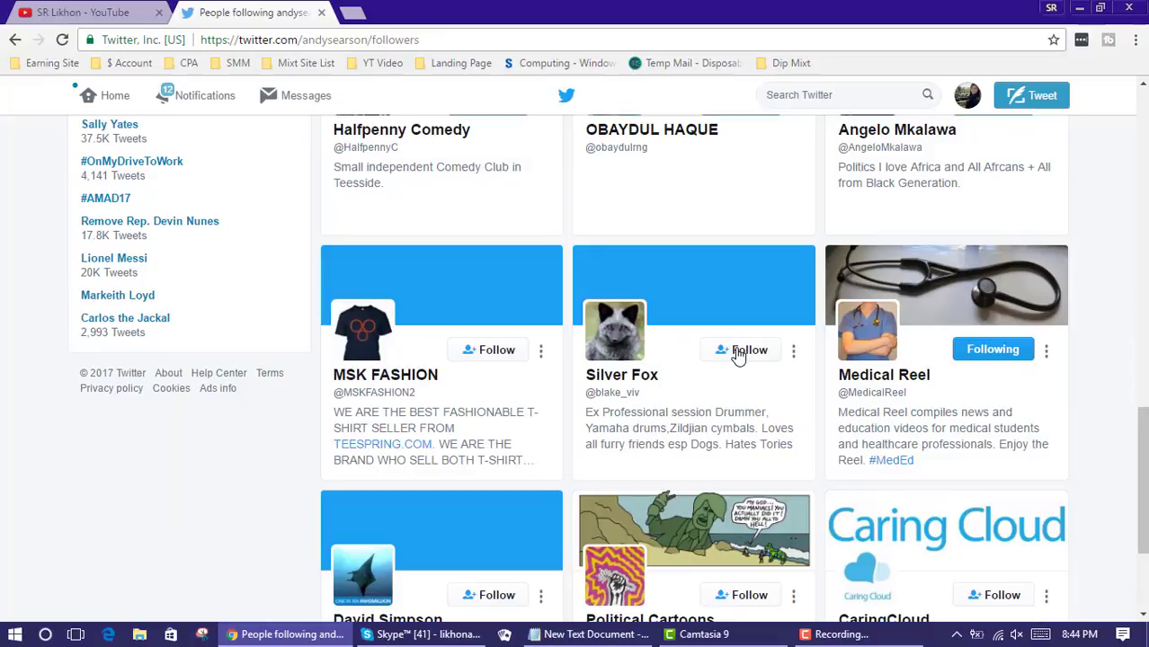
{"action": "left_click", "coordinate": [741, 353]}
{"action": "left_click", "coordinate": [505, 355]}
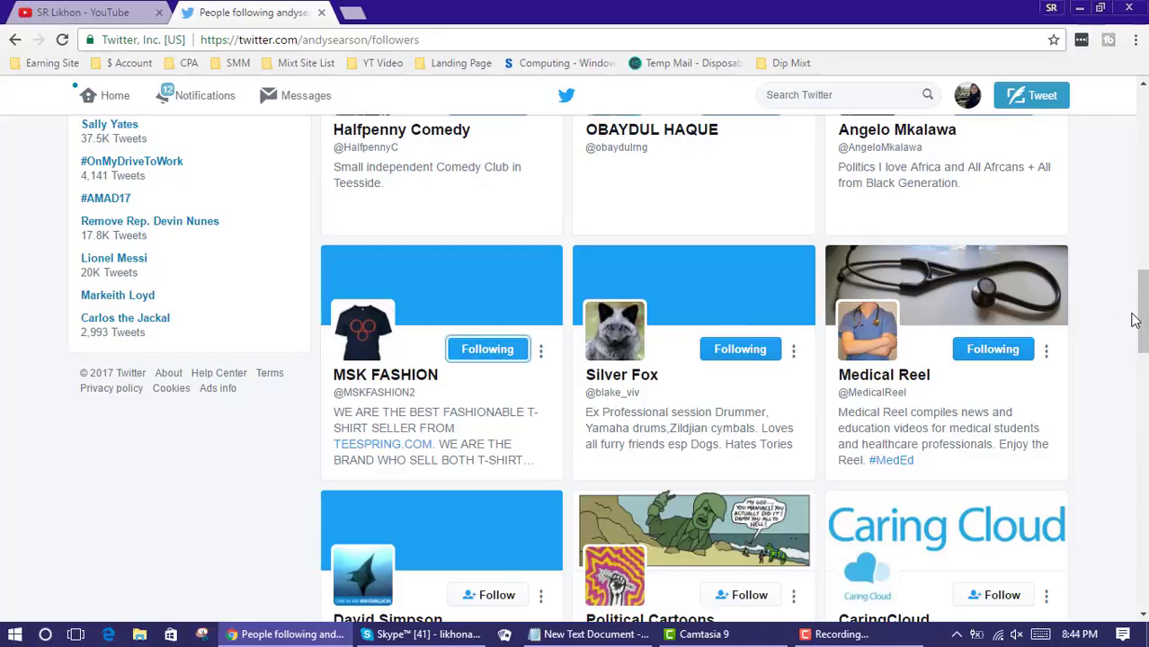
{"action": "left_click_drag", "start_coordinate": [1143, 321], "coordinate": [1144, 126]}
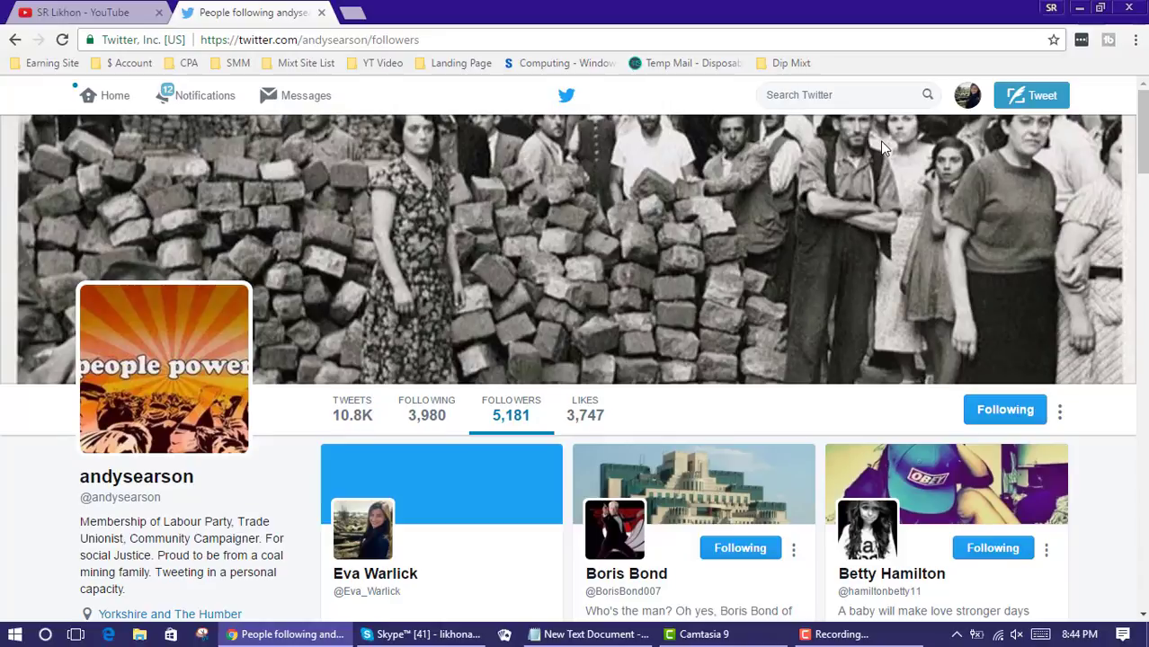
Return to the home timeline, now showing 482 followed, and open an empty tweet composer
{"action": "left_click", "coordinate": [115, 99]}
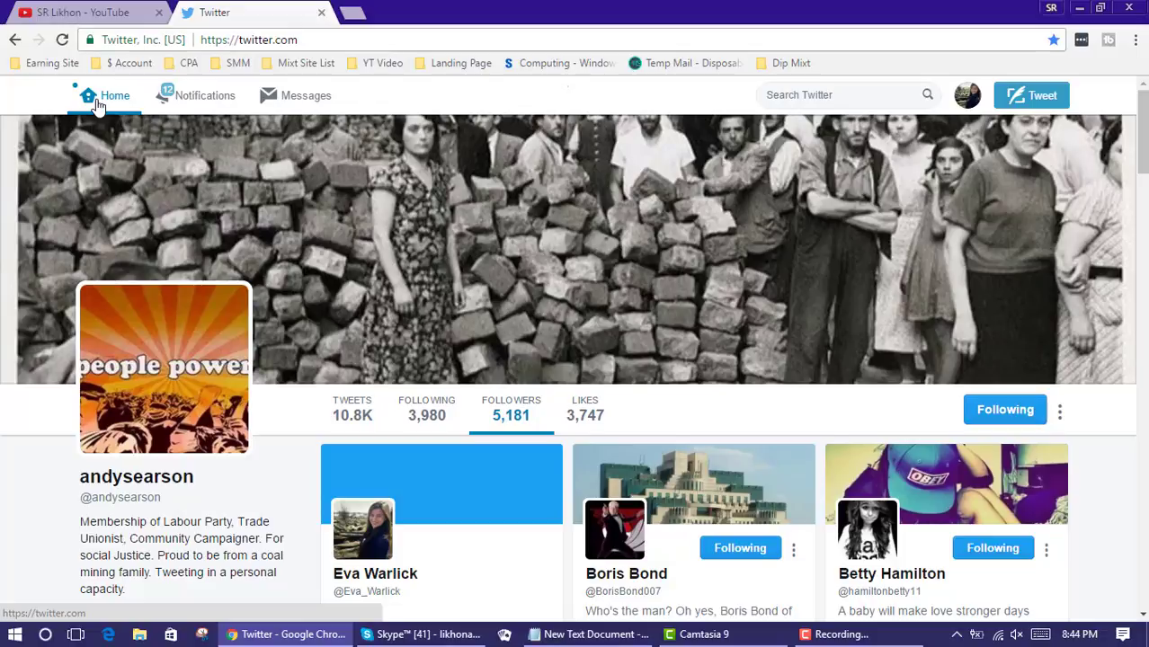
{"action": "left_click", "coordinate": [98, 105]}
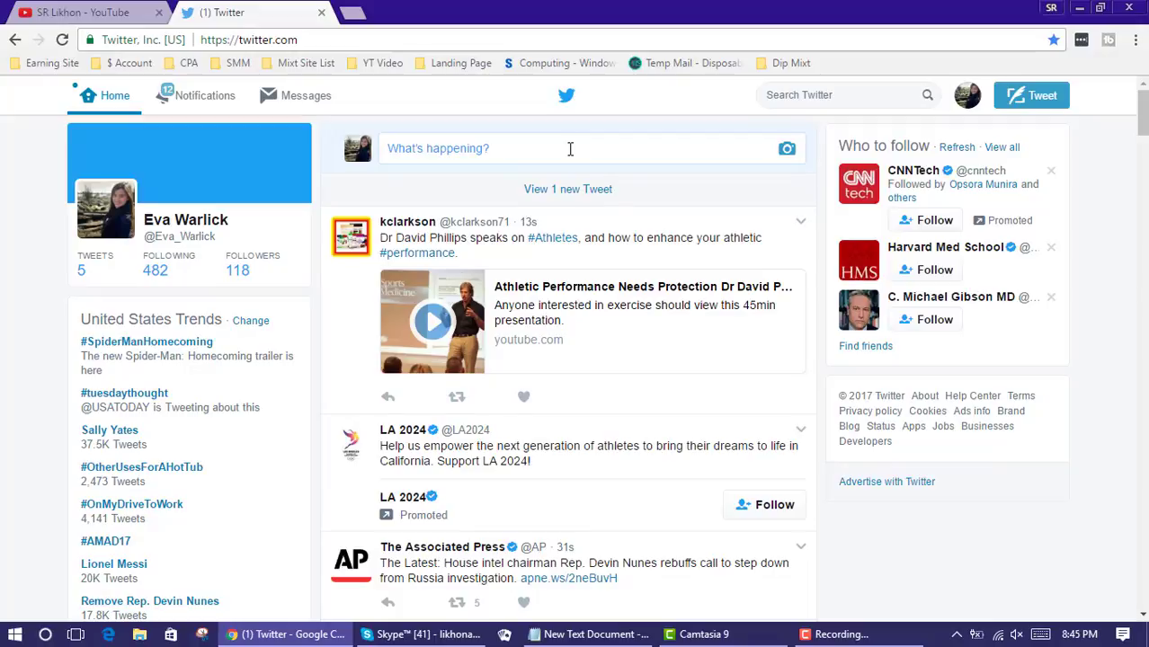
{"action": "left_click", "coordinate": [557, 149]}
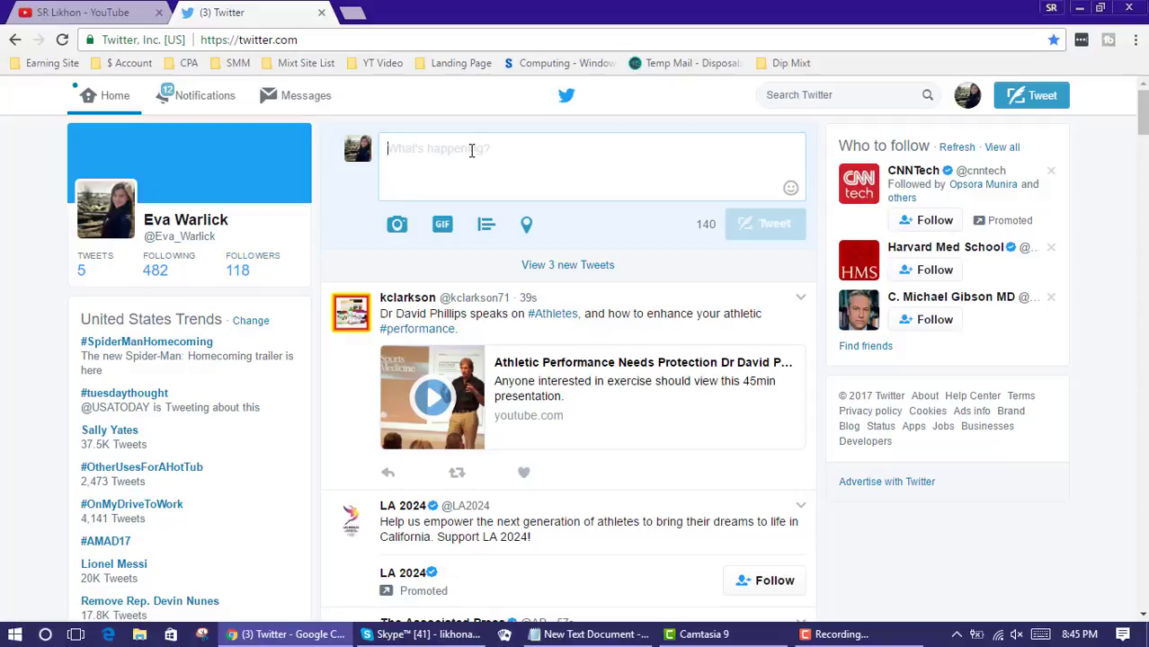
Copy 'How To Make Money Online' from Notepad and paste it into the tweet
{"action": "left_click", "coordinate": [593, 634]}
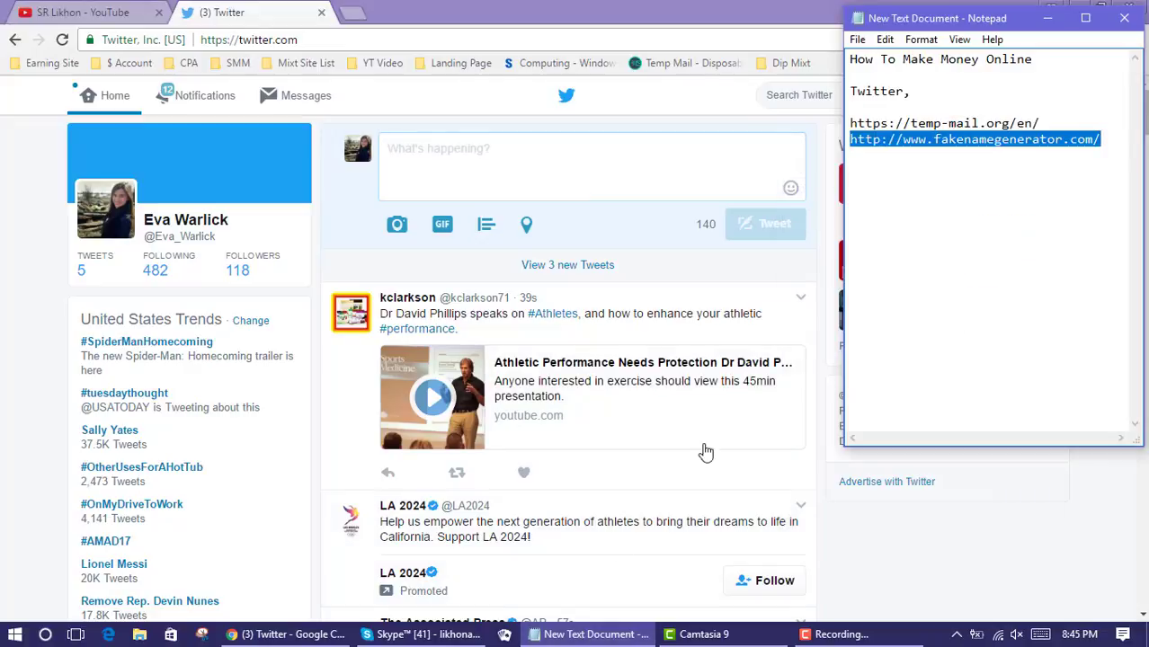
{"action": "left_click", "coordinate": [1007, 76]}
{"action": "left_click_drag", "start_coordinate": [1033, 58], "coordinate": [849, 59]}
{"action": "right_click", "coordinate": [866, 56]}
{"action": "left_click", "coordinate": [964, 107]}
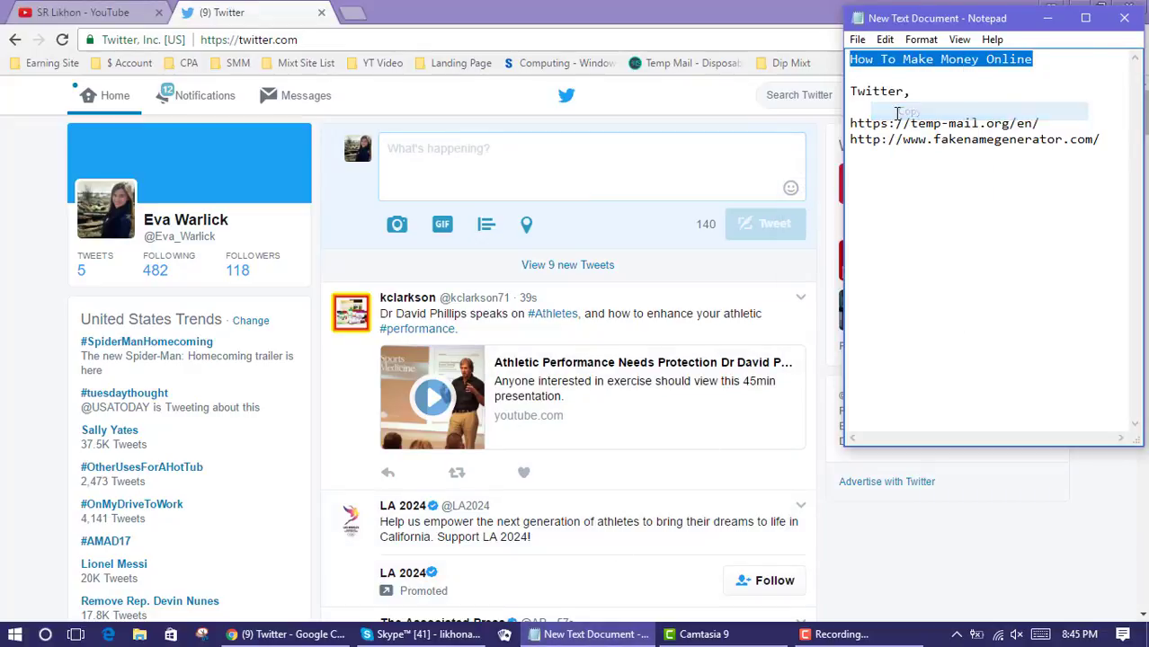
{"action": "right_click", "coordinate": [530, 160]}
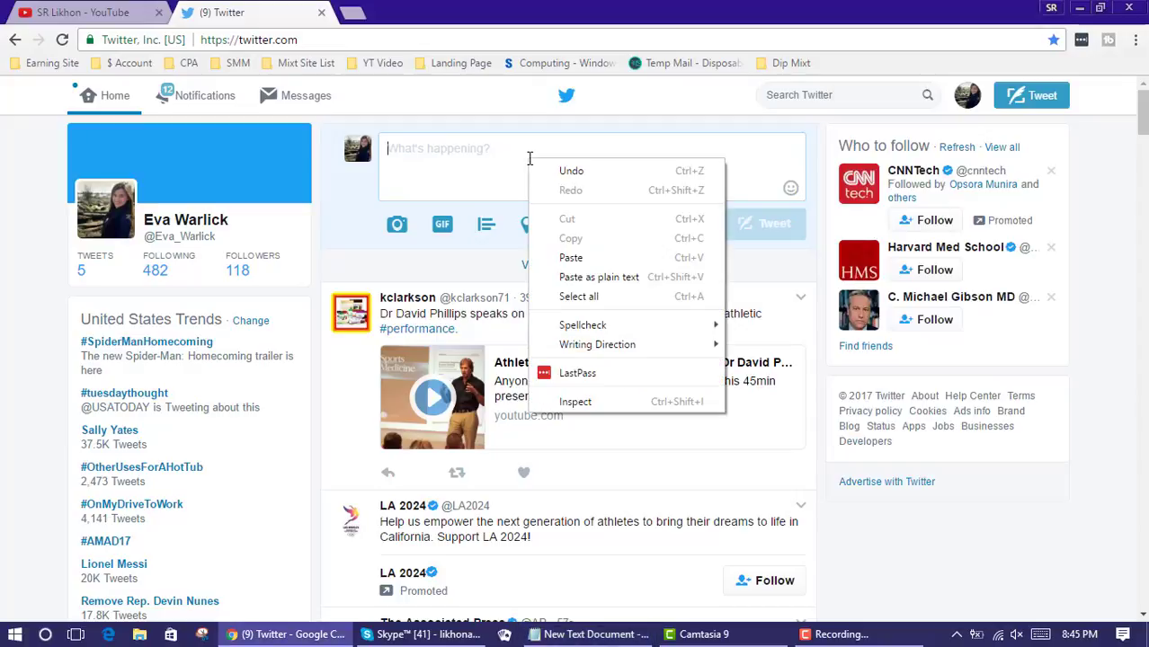
{"action": "left_click", "coordinate": [559, 256]}
{"action": "key", "text": "ctrl+v"}
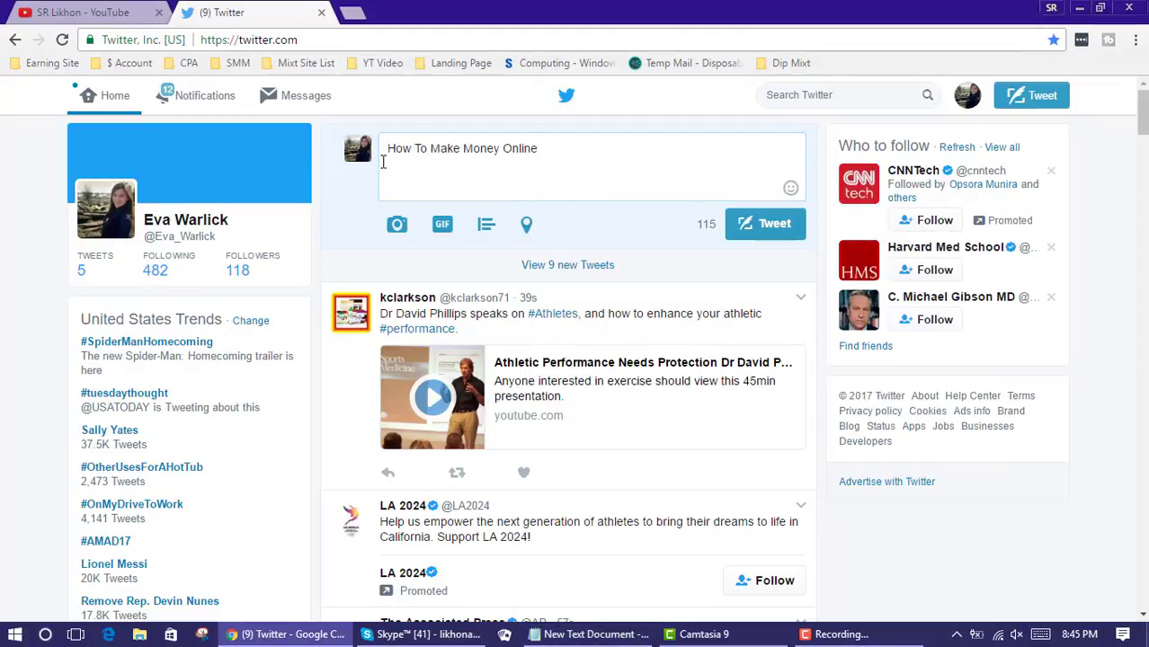
{"action": "right_click", "coordinate": [240, 41]}
{"action": "left_click", "coordinate": [274, 105]}
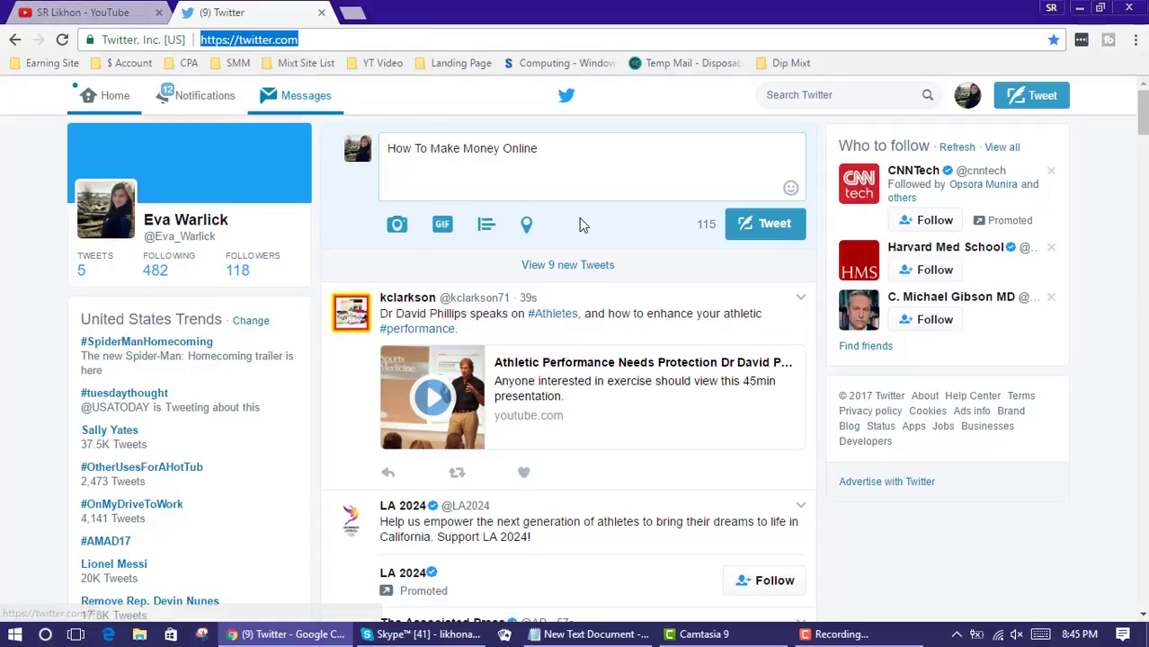
{"action": "left_click", "coordinate": [424, 163]}
{"action": "right_click", "coordinate": [423, 166]}
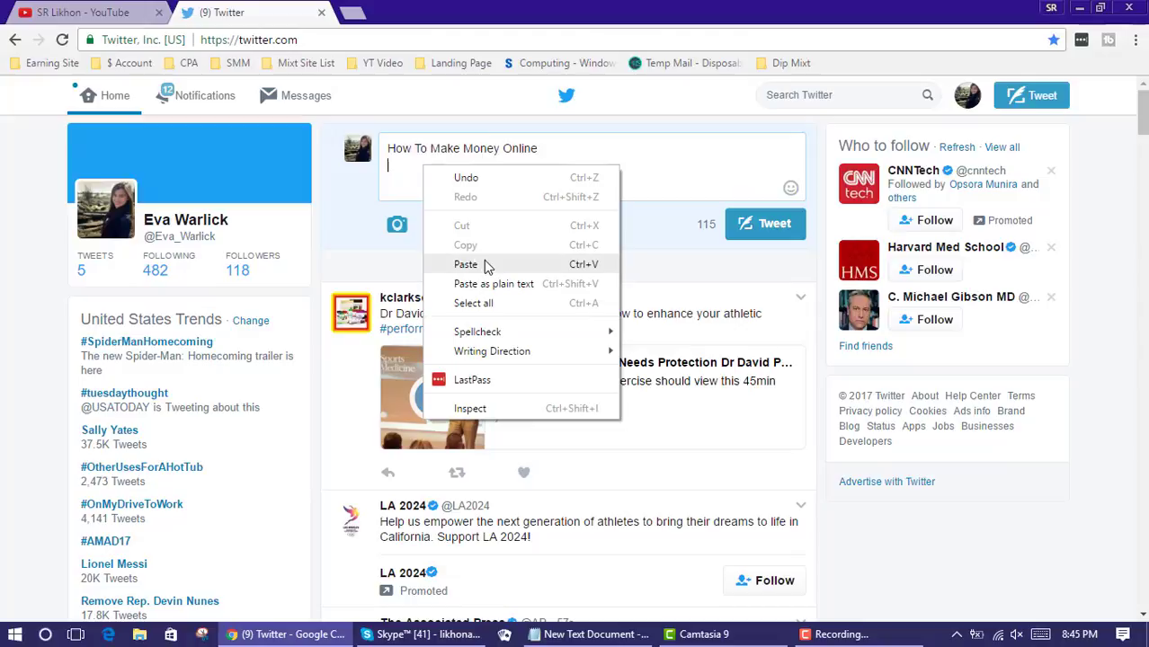
{"action": "left_click", "coordinate": [486, 265]}
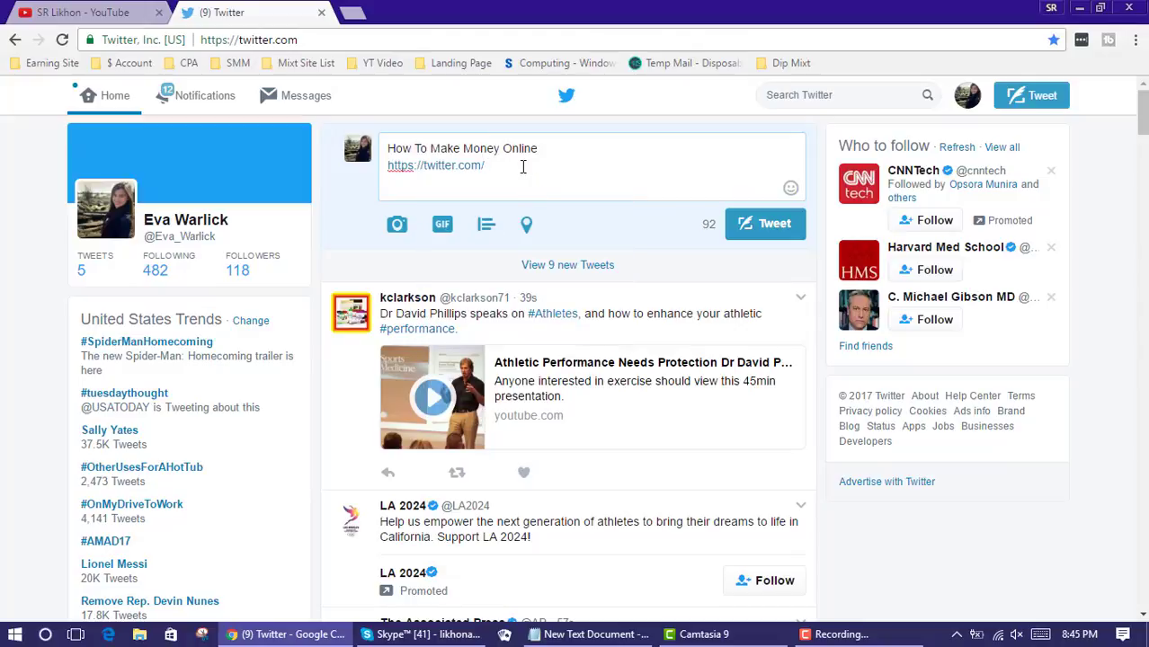
Select and deselect the pasted link and the word Online in the draft
{"action": "left_click_drag", "start_coordinate": [486, 166], "coordinate": [386, 167]}
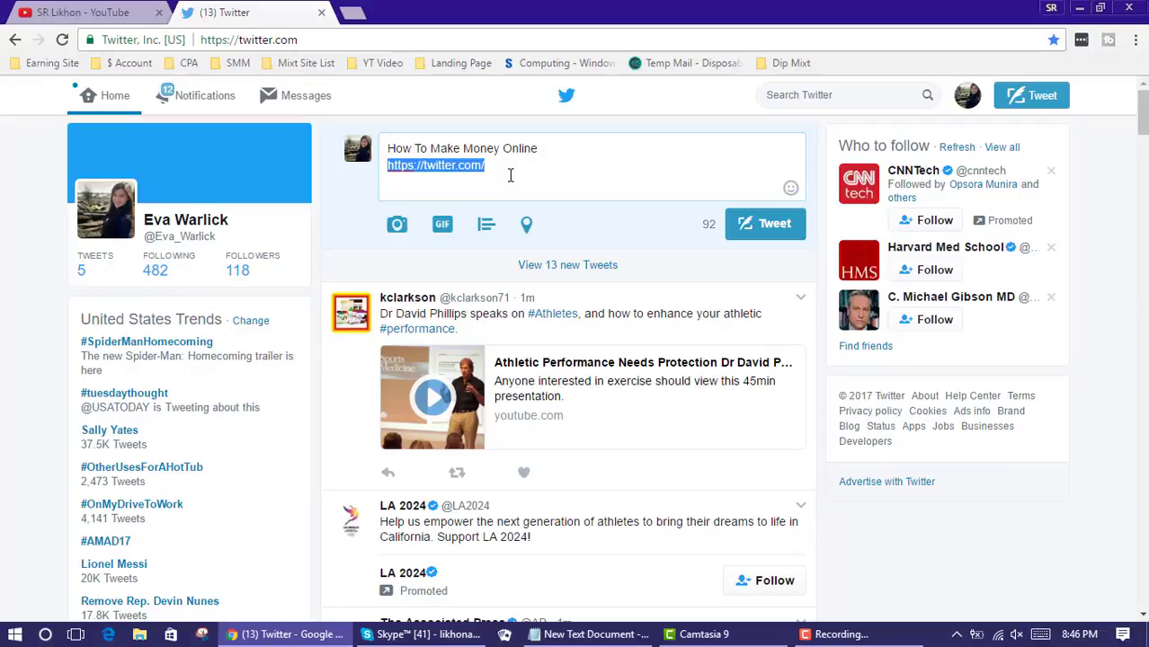
{"action": "left_click", "coordinate": [517, 175]}
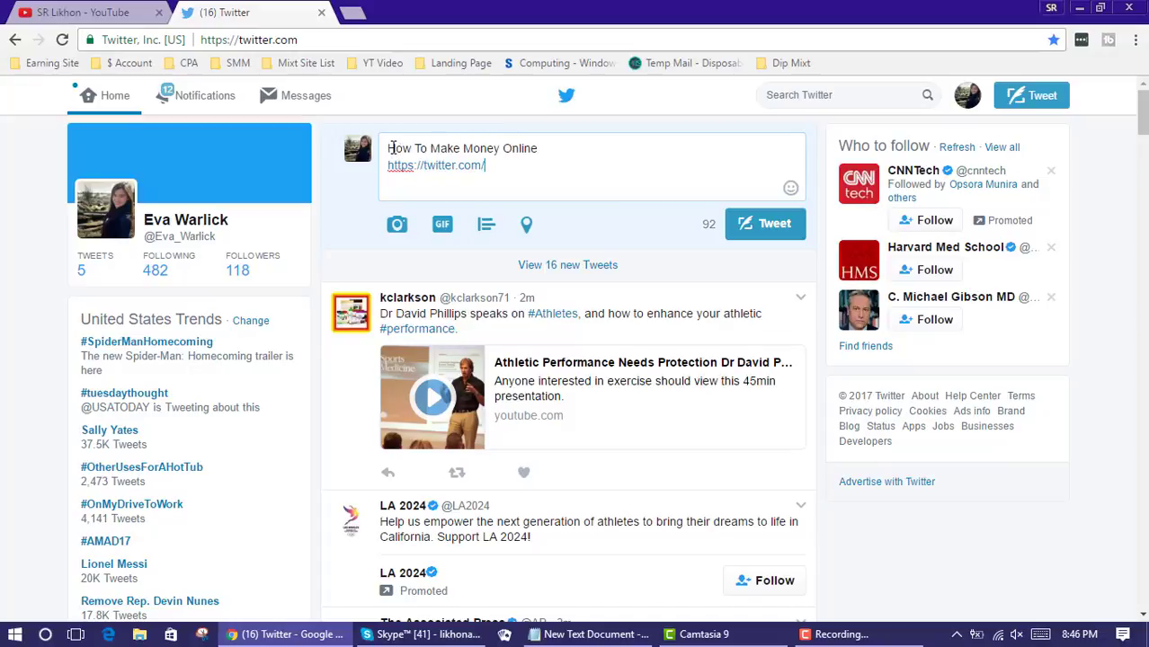
{"action": "left_click_drag", "start_coordinate": [485, 165], "coordinate": [400, 166]}
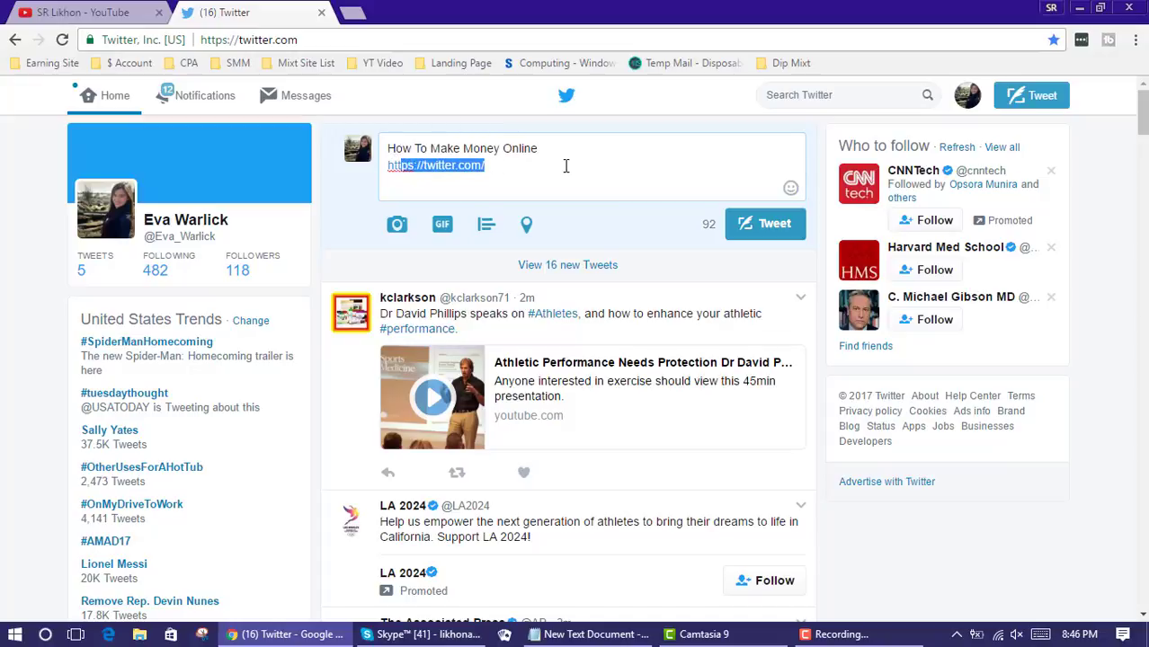
{"action": "left_click", "coordinate": [565, 166]}
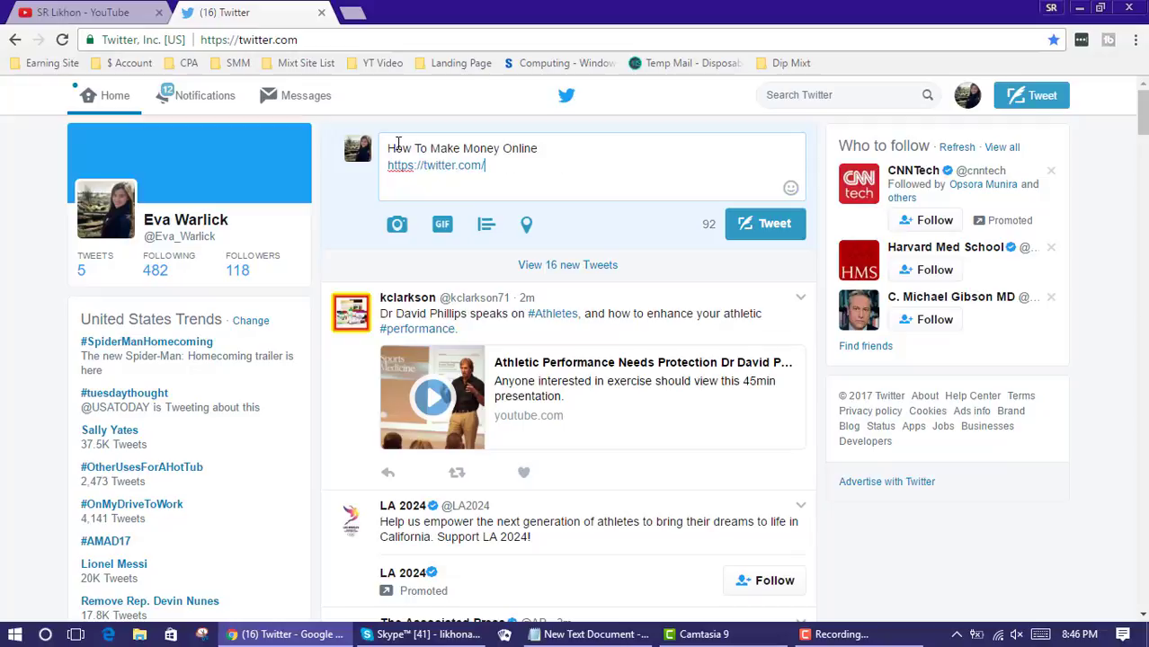
{"action": "left_click_drag", "start_coordinate": [536, 148], "coordinate": [512, 148]}
{"action": "left_click", "coordinate": [517, 147]}
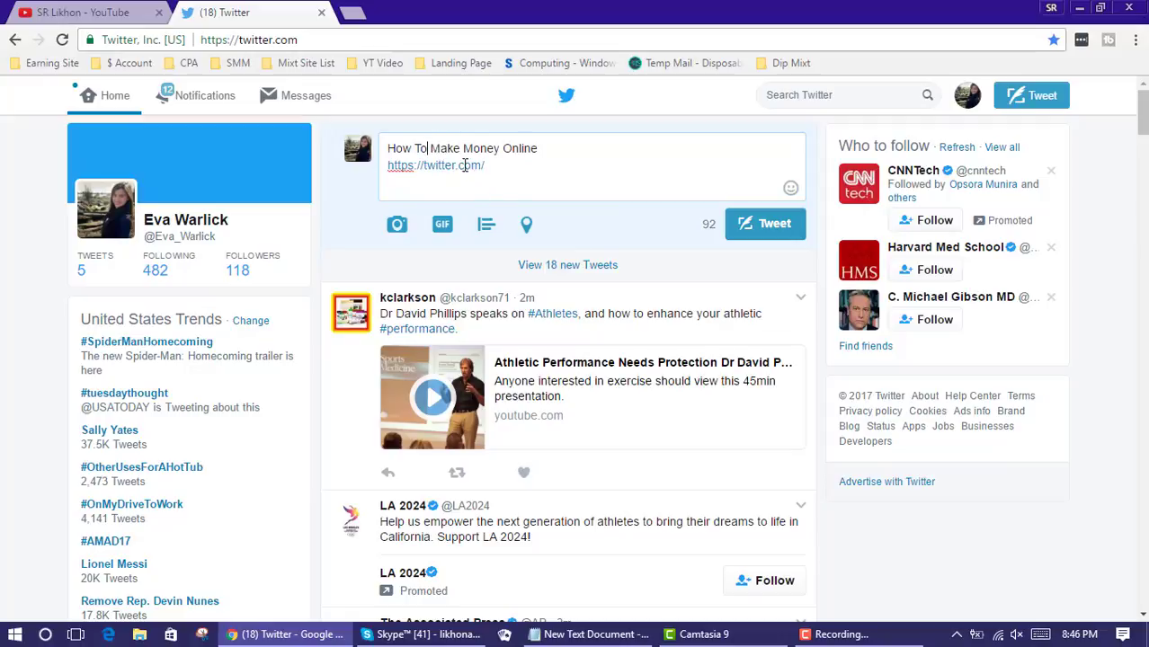
Add # before Make, Money and Online so the title reads 'How To #Make #Money #Online'
{"action": "left_click", "coordinate": [428, 148]}
{"action": "left_click", "coordinate": [428, 149]}
{"action": "type", "text": "#"}
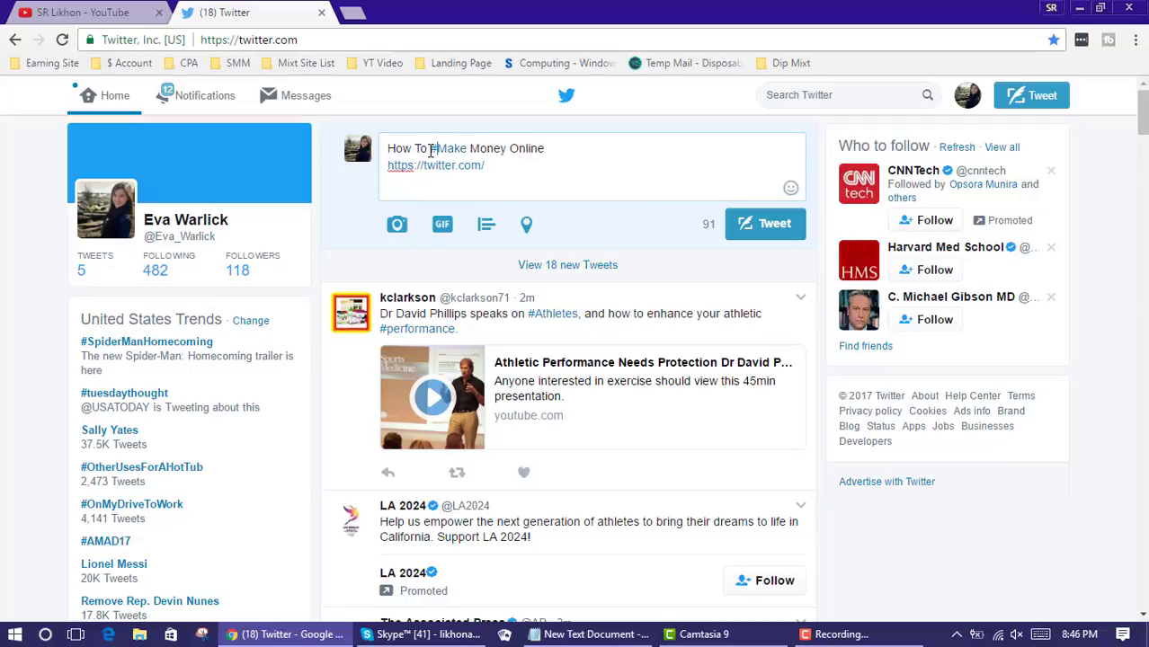
{"action": "left_click", "coordinate": [471, 153]}
{"action": "type", "text": "#"}
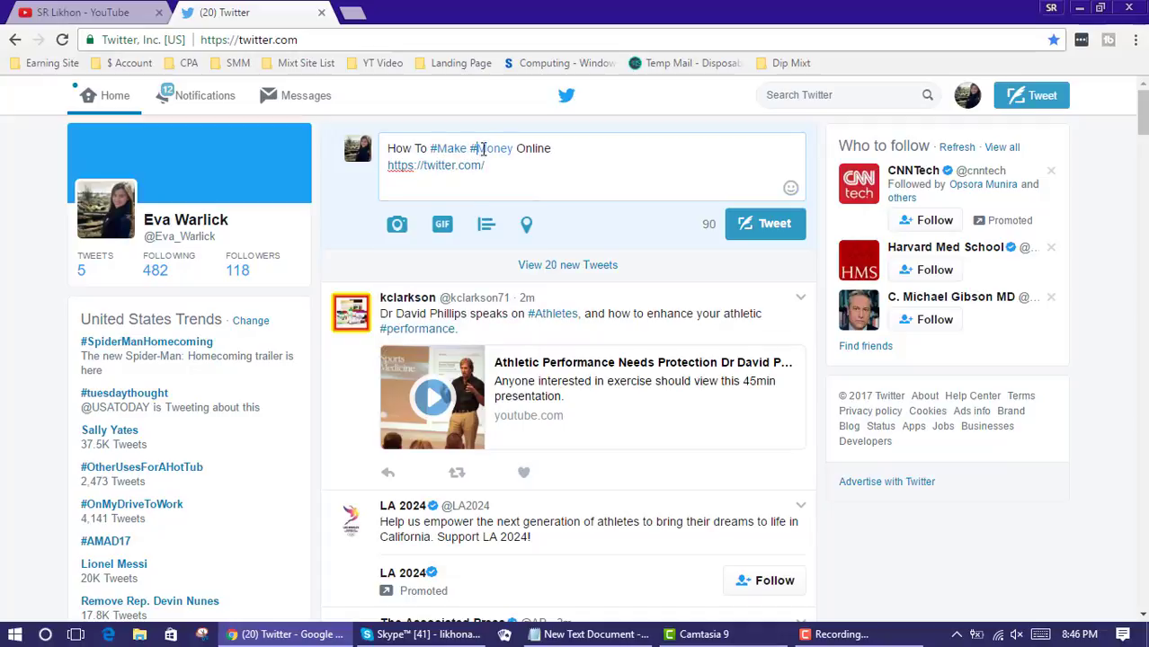
{"action": "left_click", "coordinate": [520, 149]}
{"action": "type", "text": "#"}
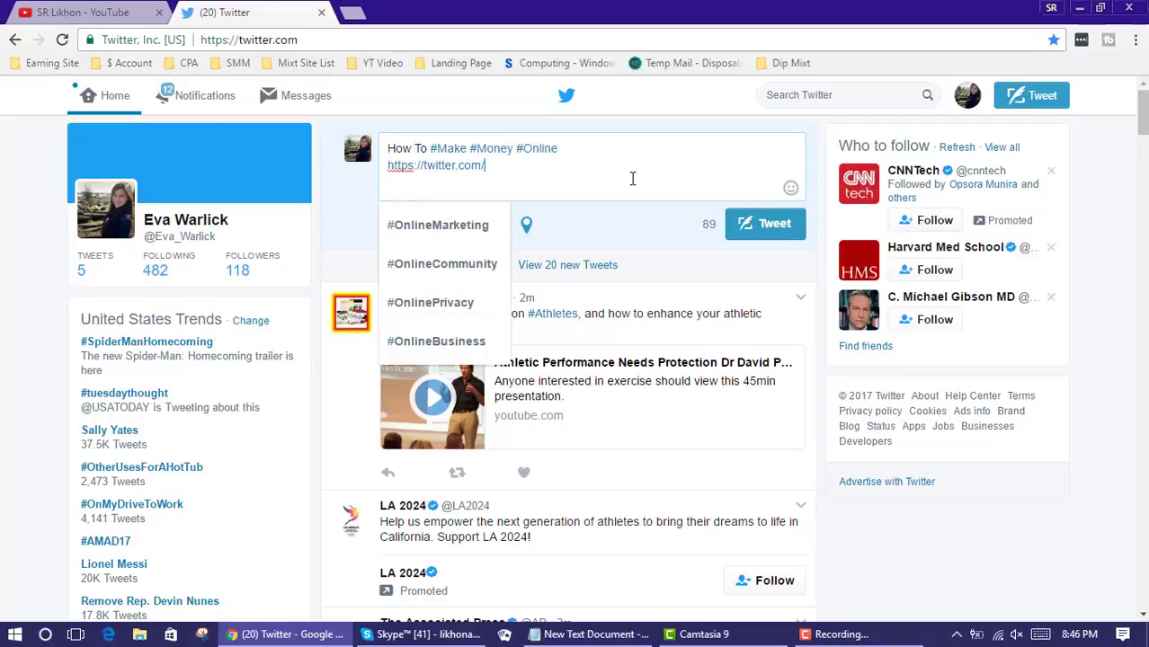
{"action": "left_click", "coordinate": [576, 167]}
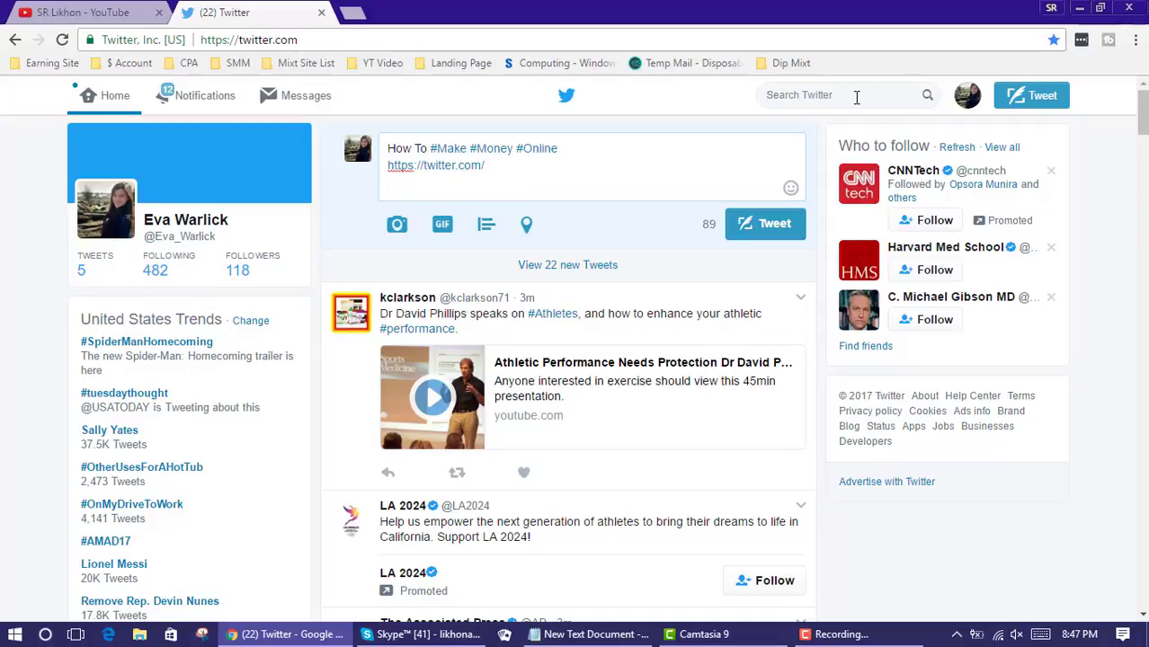
{"action": "left_click", "coordinate": [817, 95]}
{"action": "left_click_drag", "start_coordinate": [509, 166], "coordinate": [385, 169]}
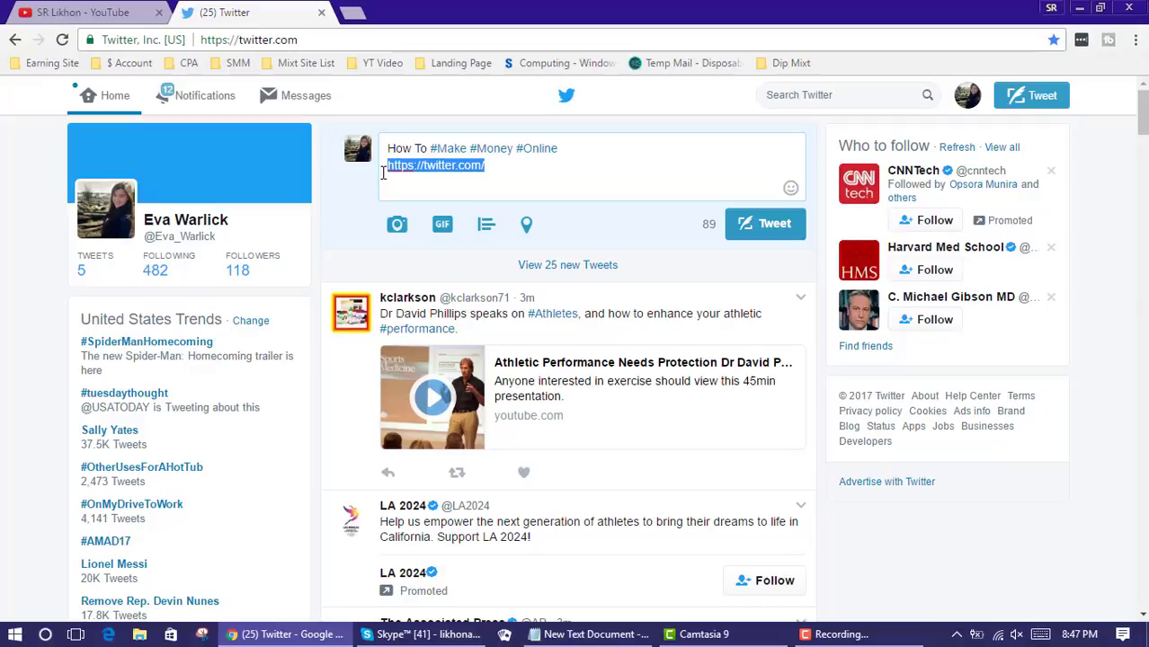
{"action": "left_click", "coordinate": [557, 181]}
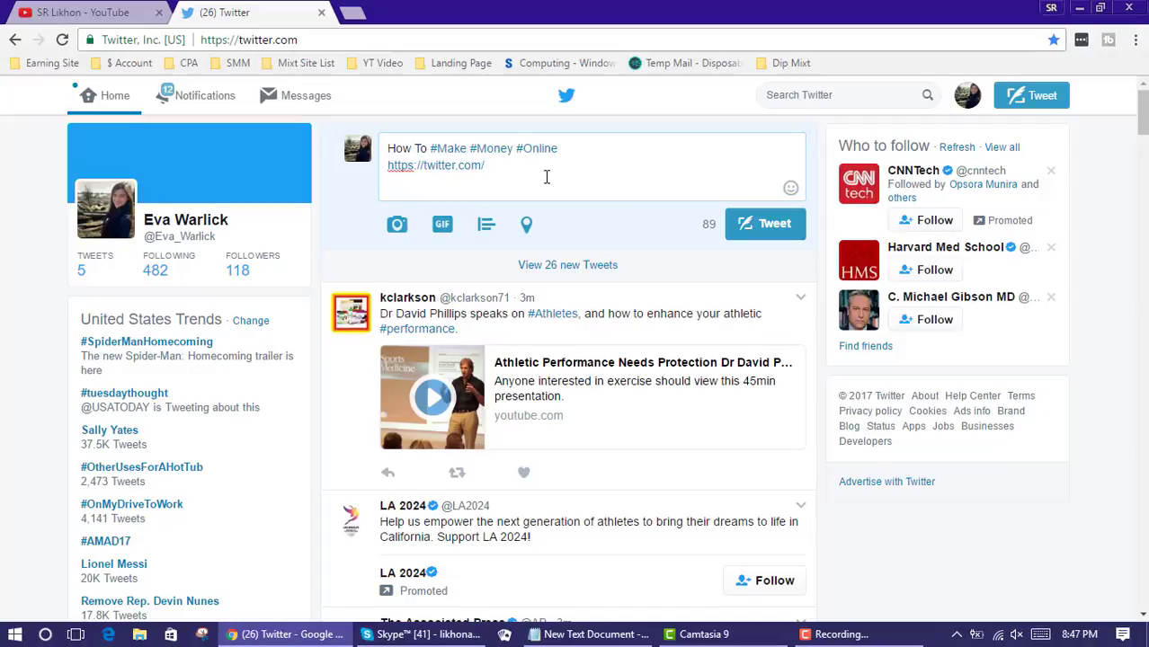
Switch to the YouTube channel tab and open its Videos page of uploaded tutorials
{"action": "left_click", "coordinate": [131, 15]}
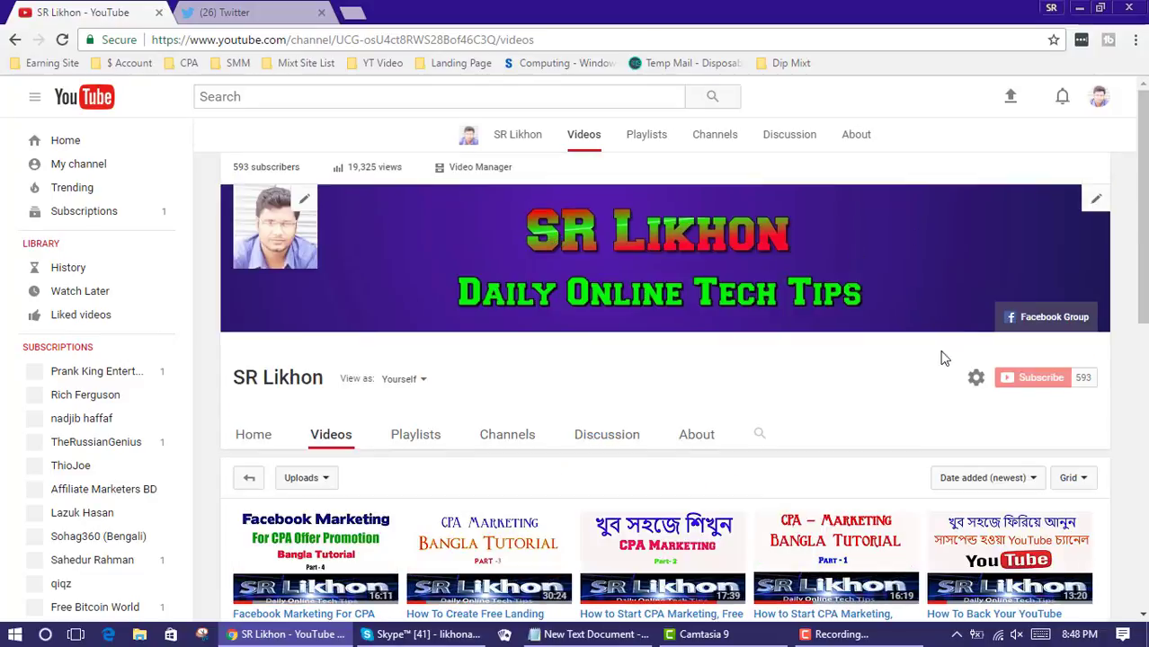
{"action": "left_click", "coordinate": [1059, 308]}
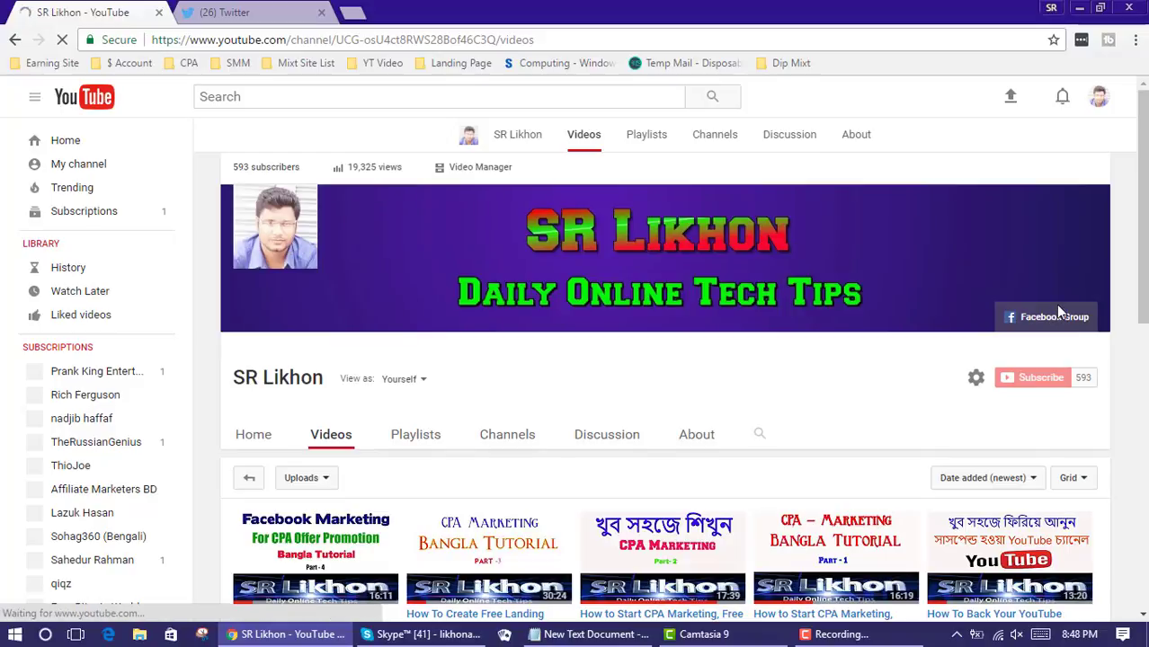